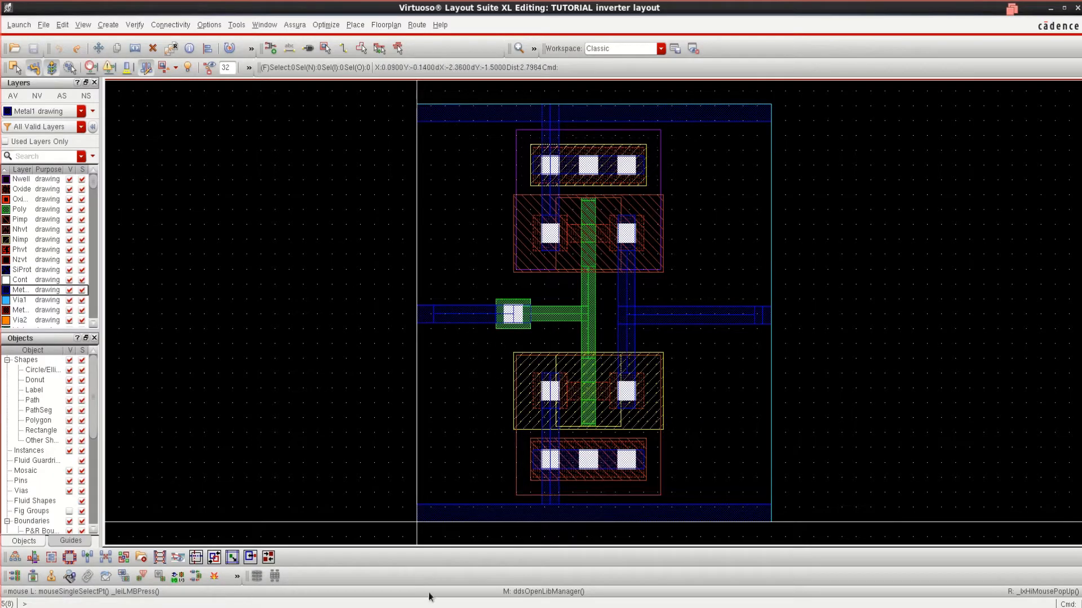
Review the inverter schematic, the av_extracted view and the inverter_sim test schematic, and return to the inverter layout.
mouse_move(401, 607)
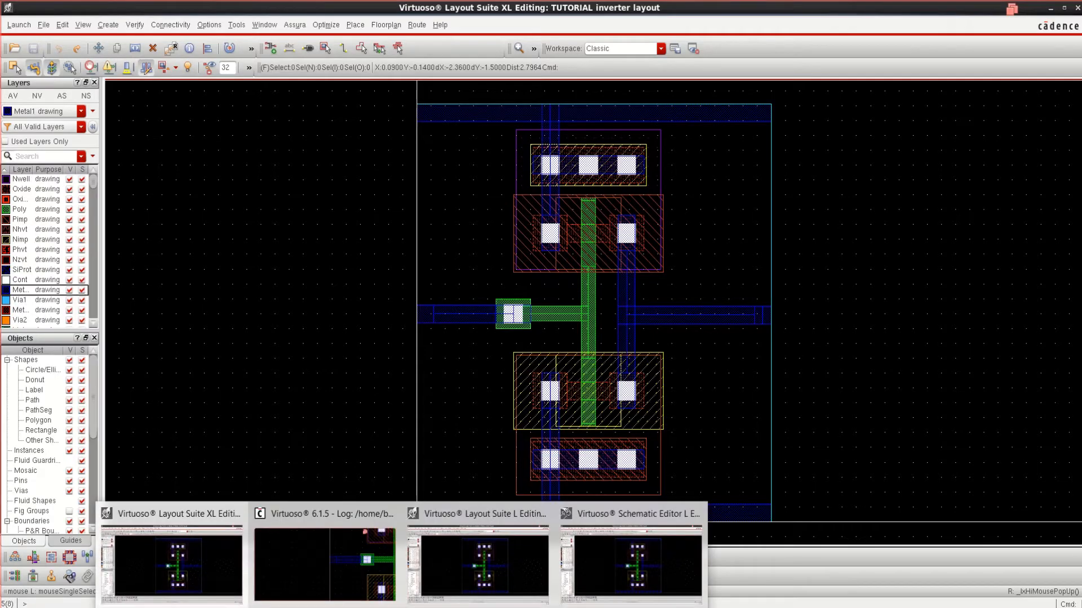
click(656, 516)
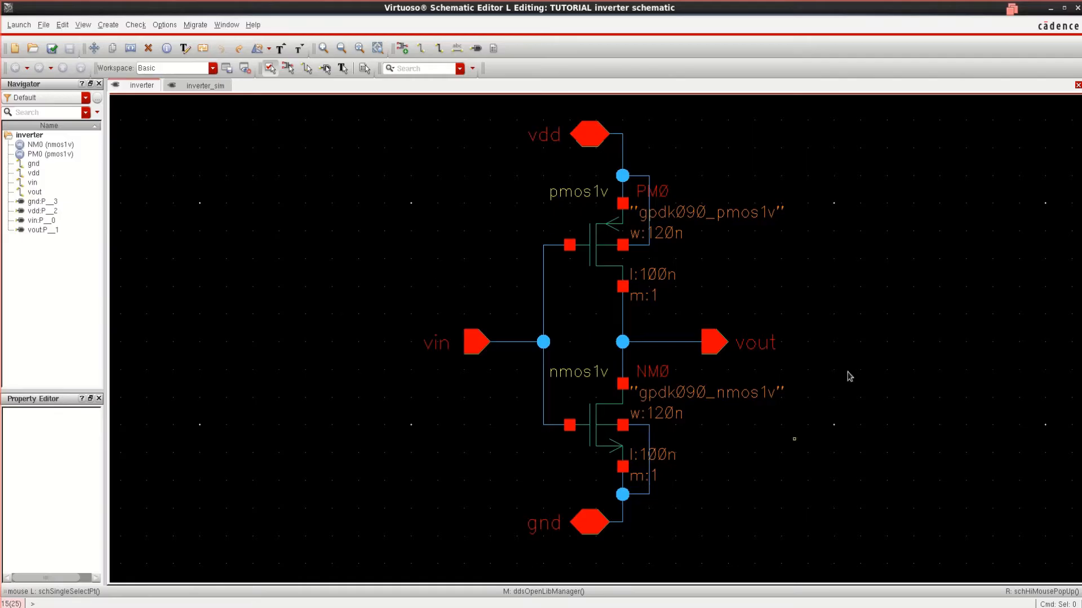
mouse_move(423, 607)
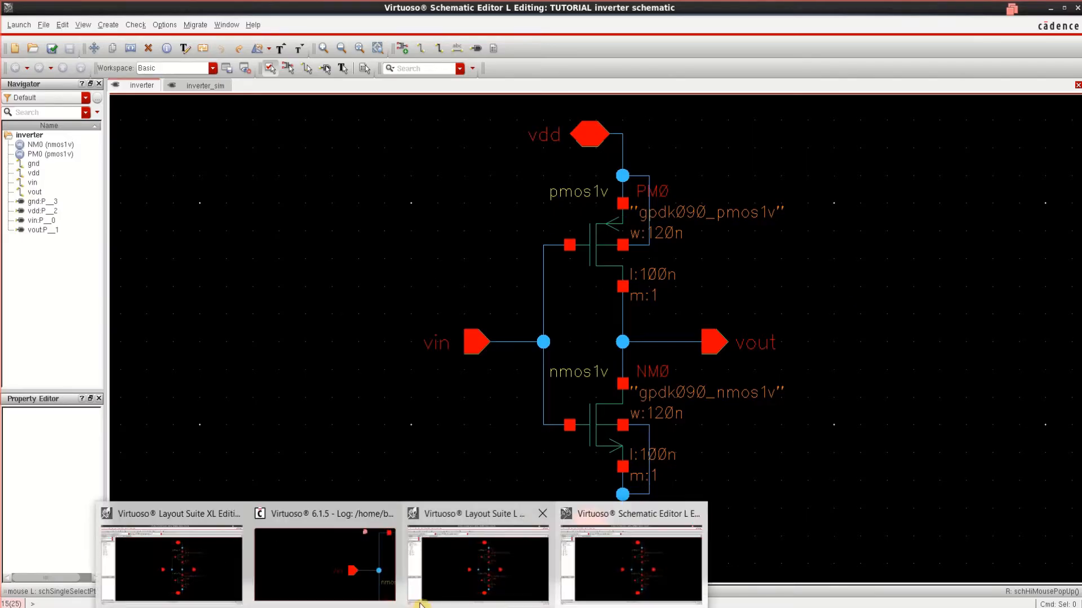
click(473, 527)
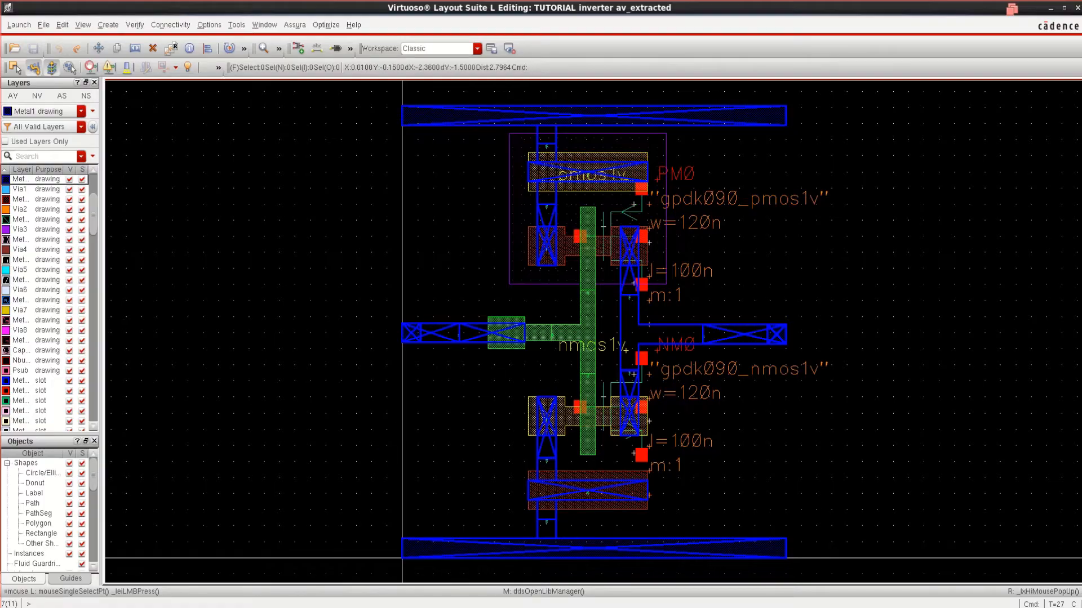
mouse_move(377, 605)
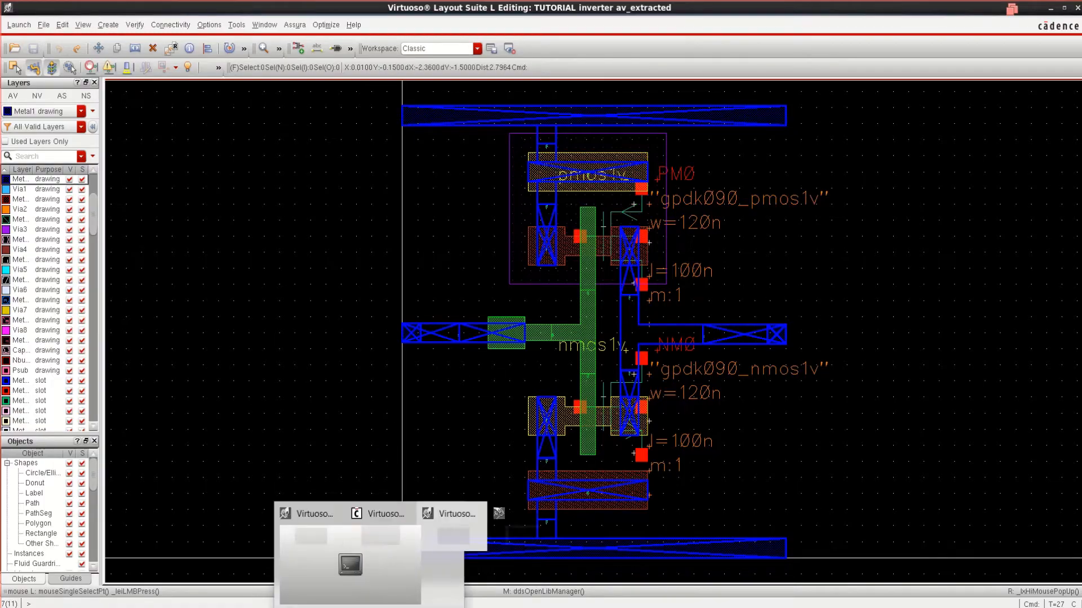
click(424, 522)
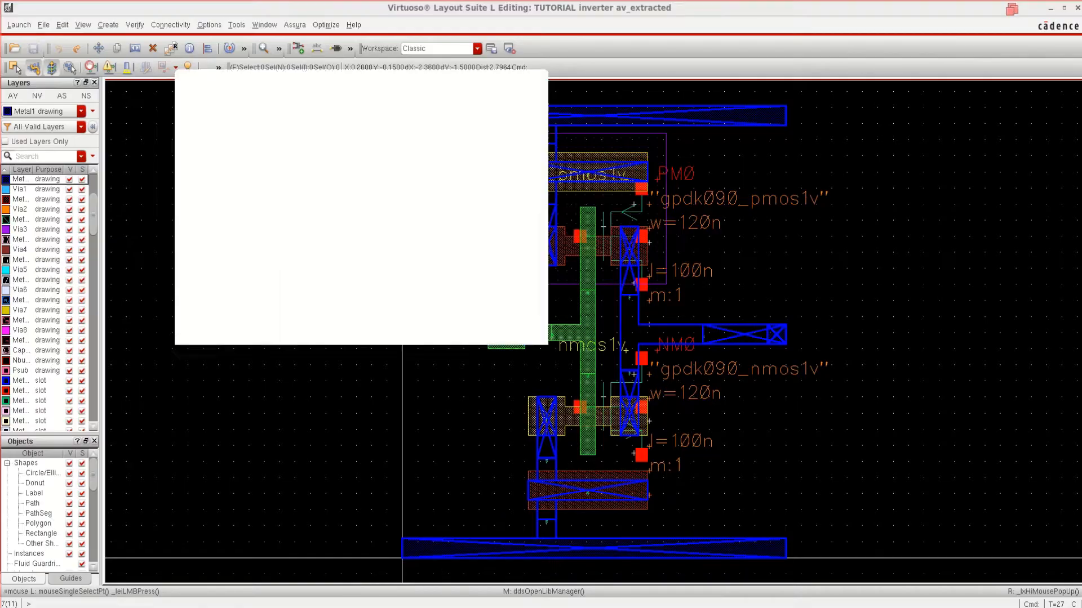
click(514, 78)
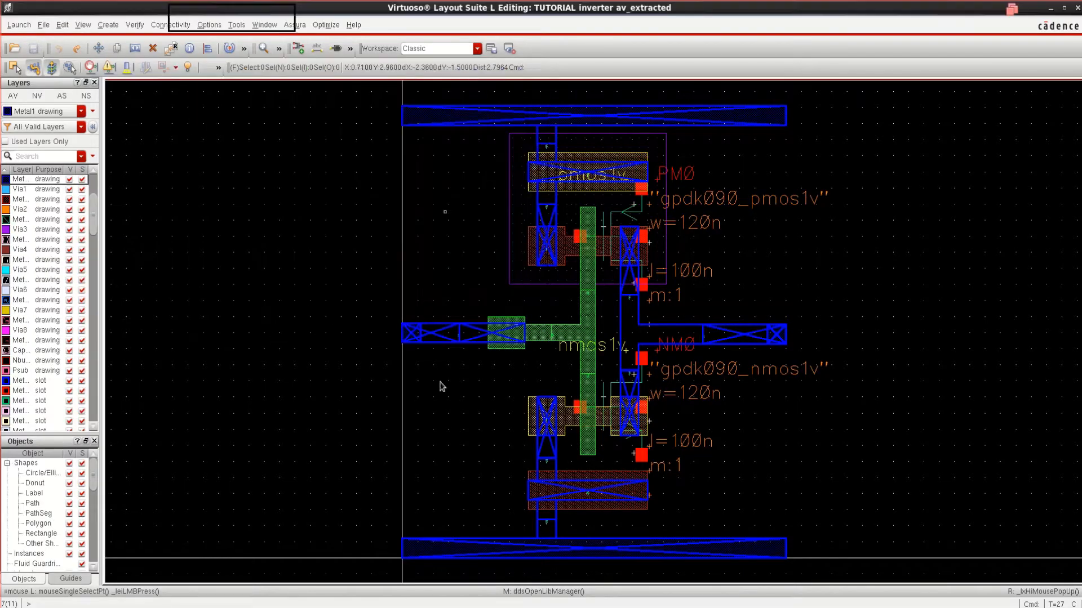
mouse_move(389, 606)
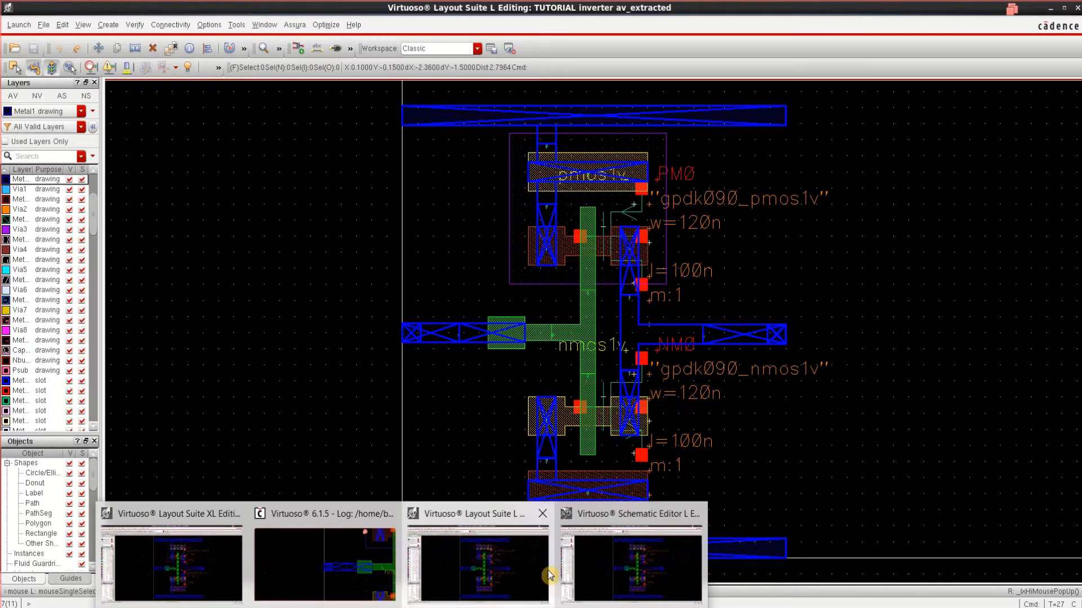
click(639, 524)
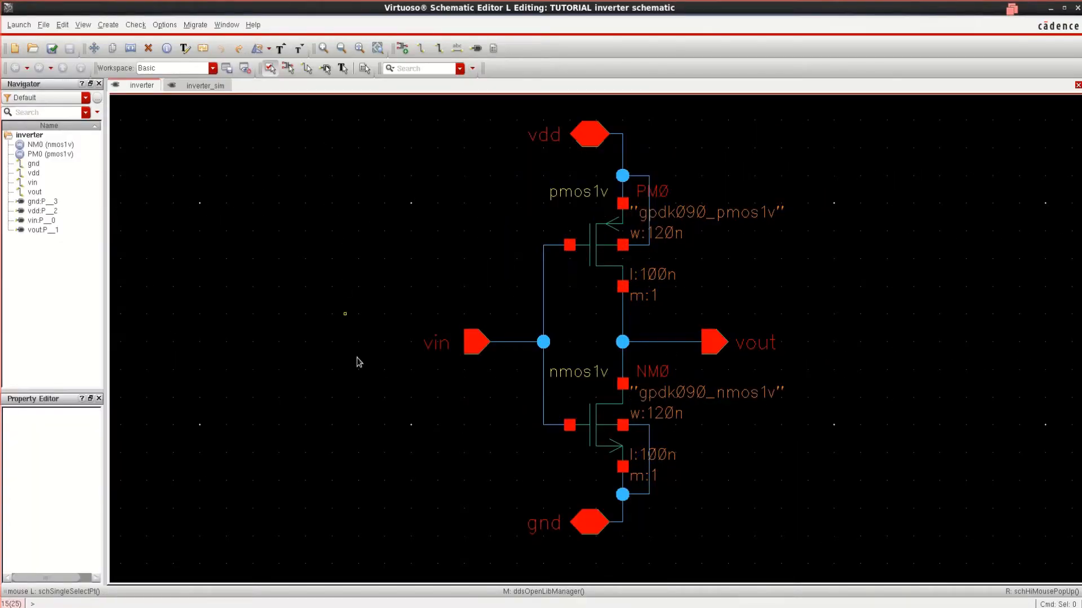
click(200, 87)
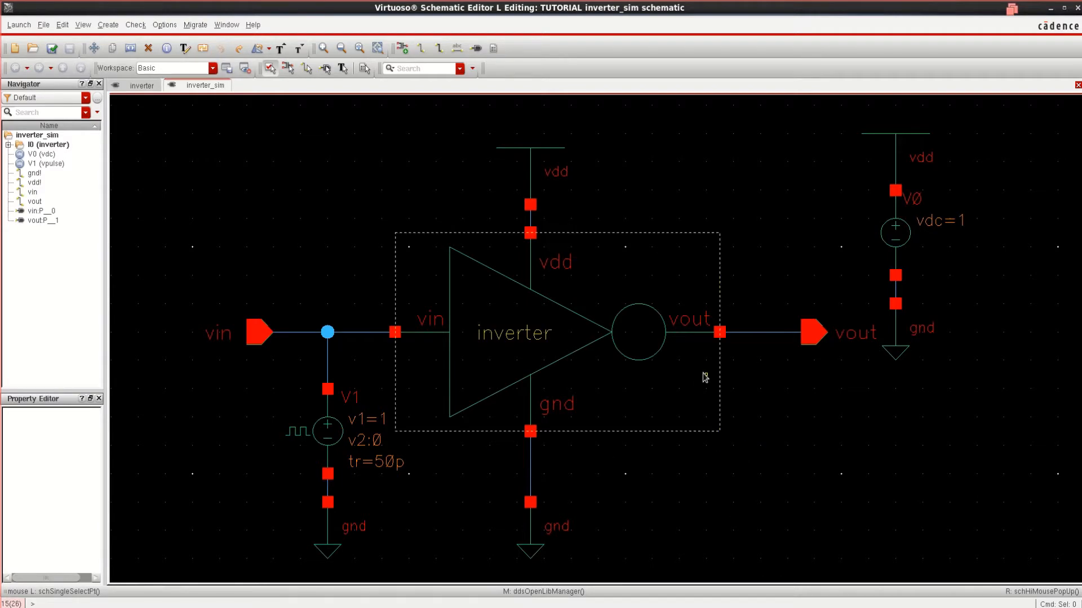
mouse_move(402, 607)
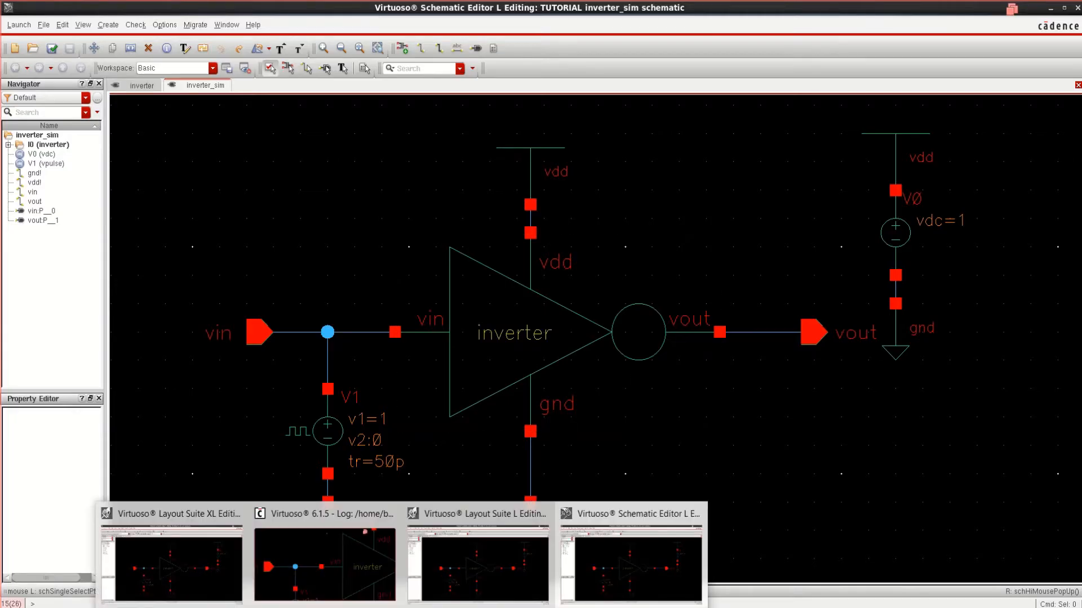
click(175, 580)
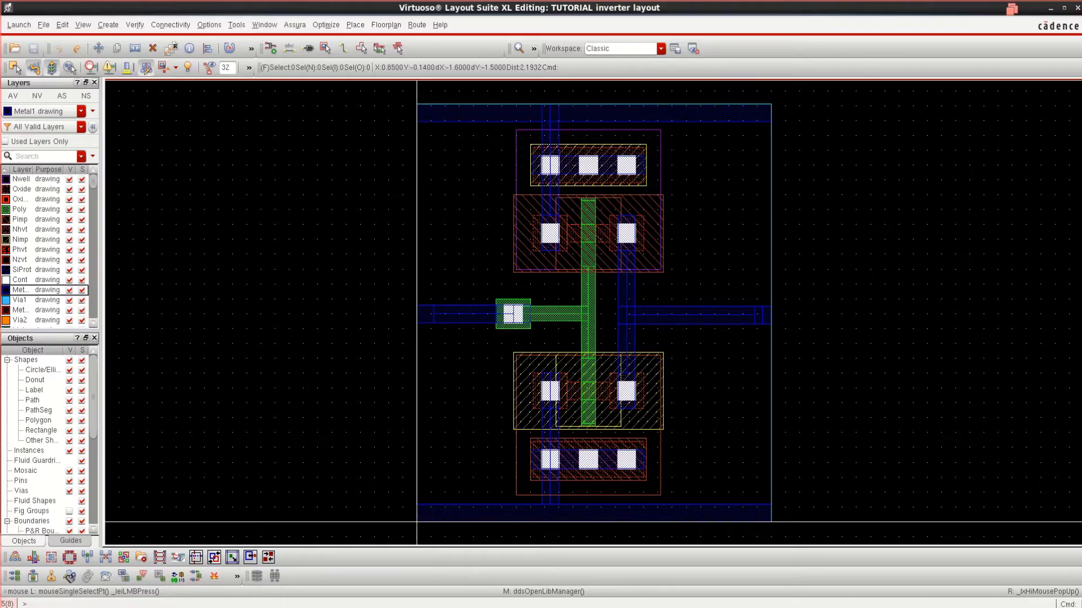
Bring up the Virtuoso log window and start a new cellview for the inverter_sim cell in the TUTORIAL library.
mouse_move(401, 607)
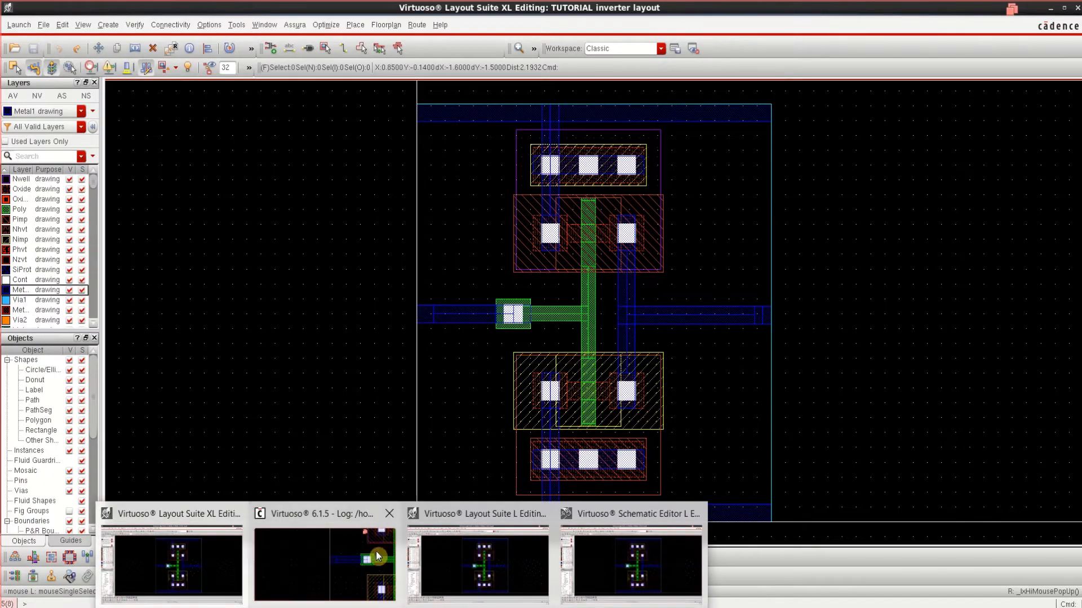
click(357, 519)
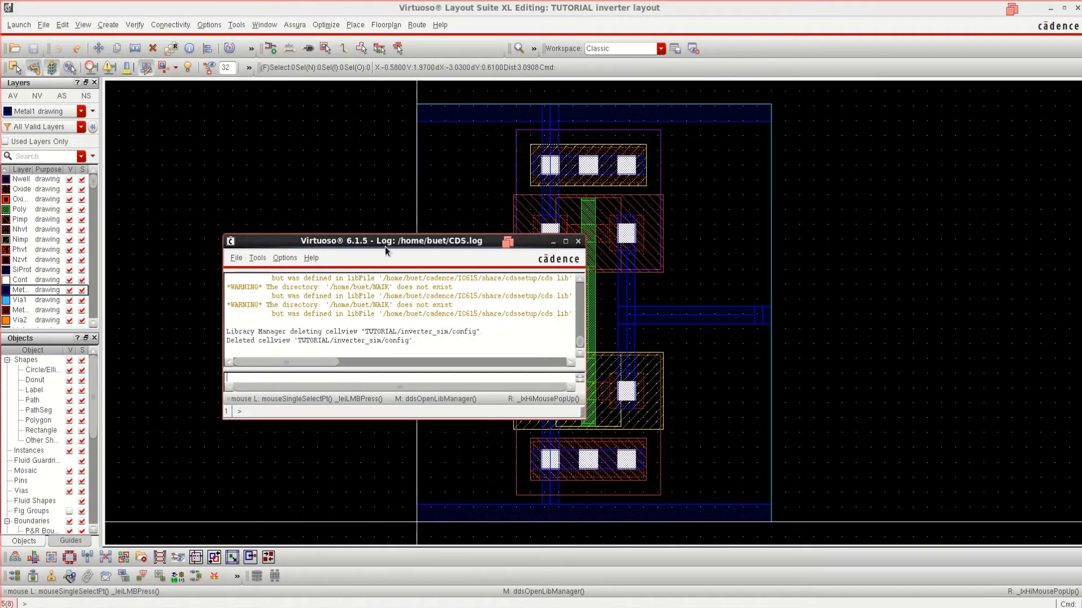
click(237, 259)
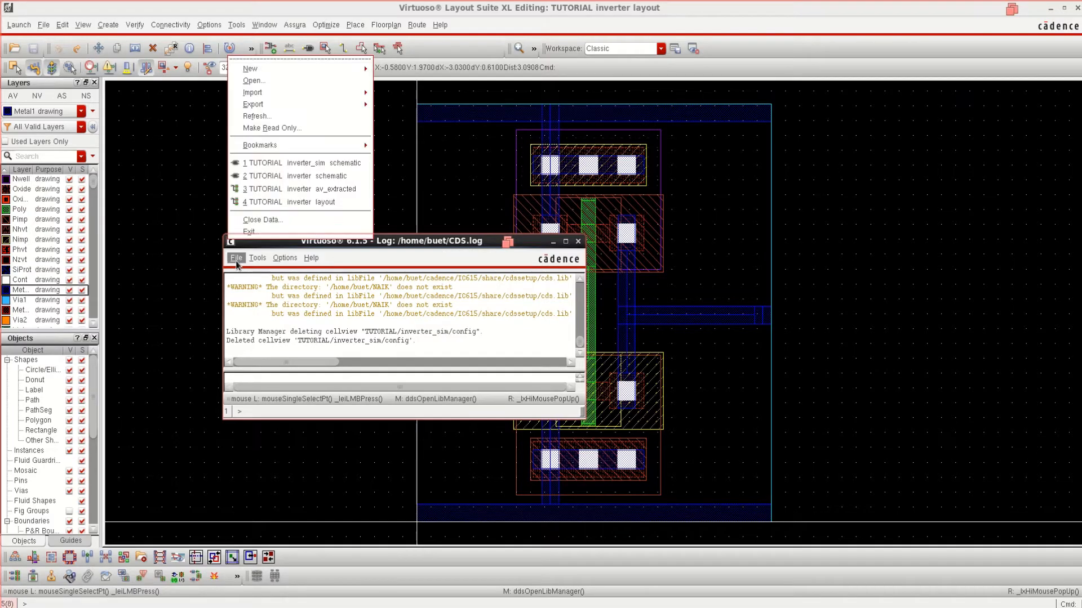
click(264, 76)
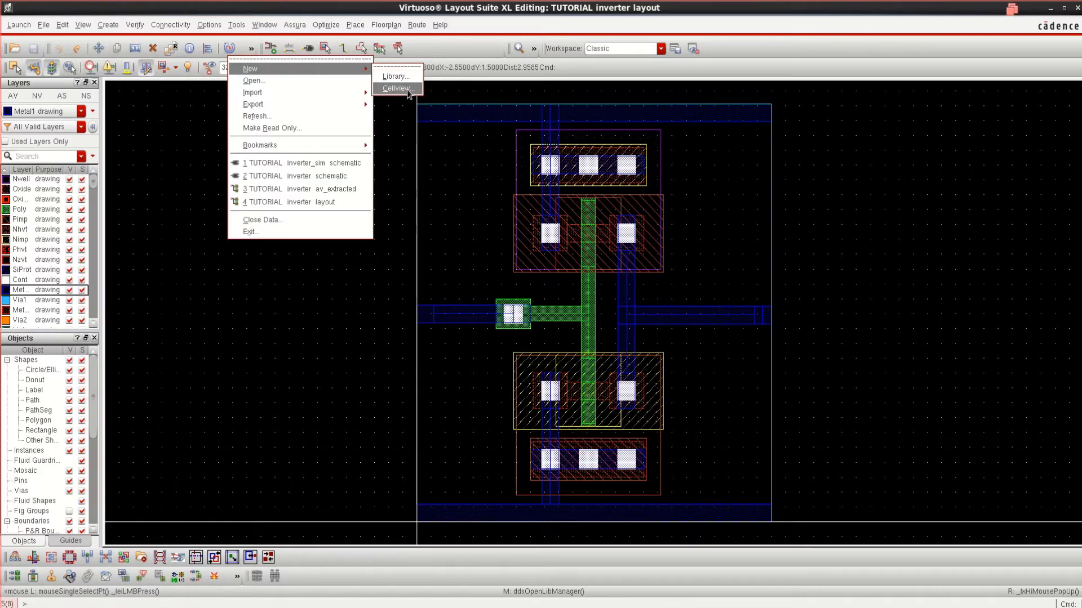
click(408, 92)
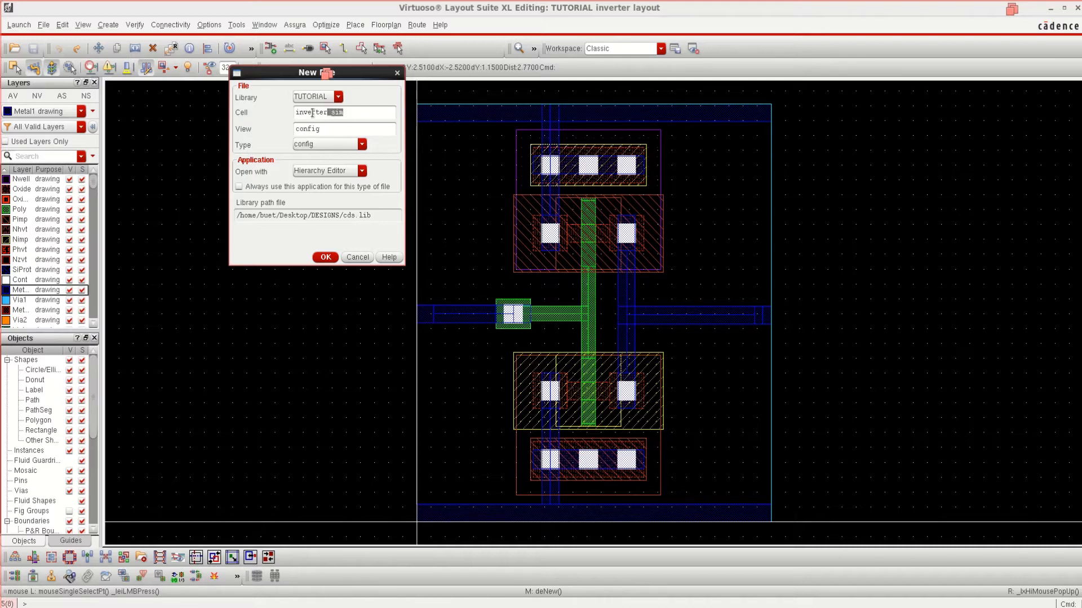
drag(361, 113, 334, 112)
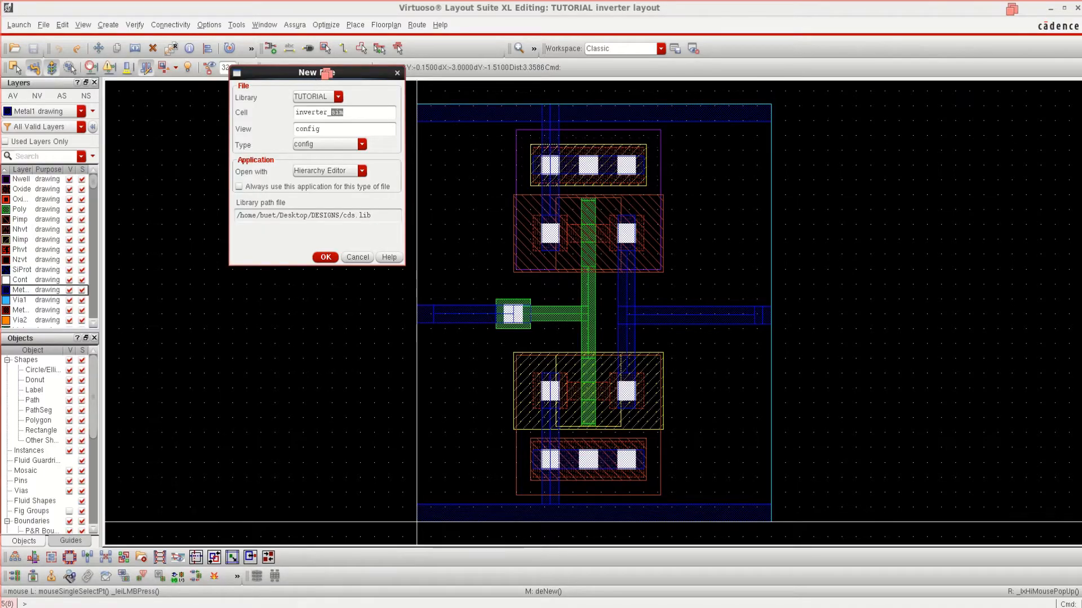
Compare the inverter schematic with the inverter_sim test schematic to identify the simulation cell.
click(338, 607)
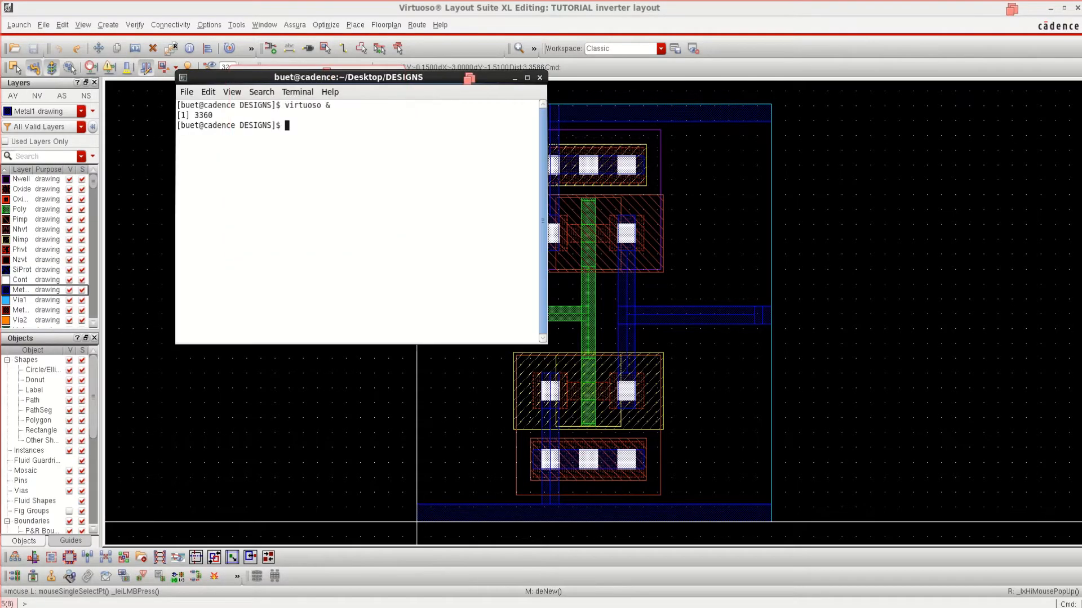
click(515, 78)
mouse_move(401, 607)
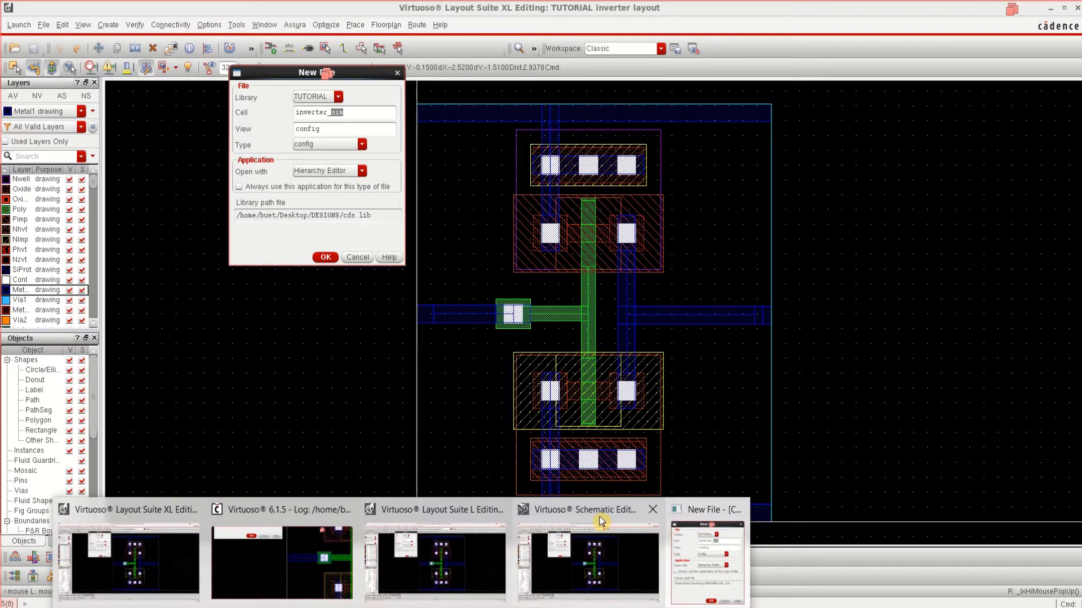
click(567, 511)
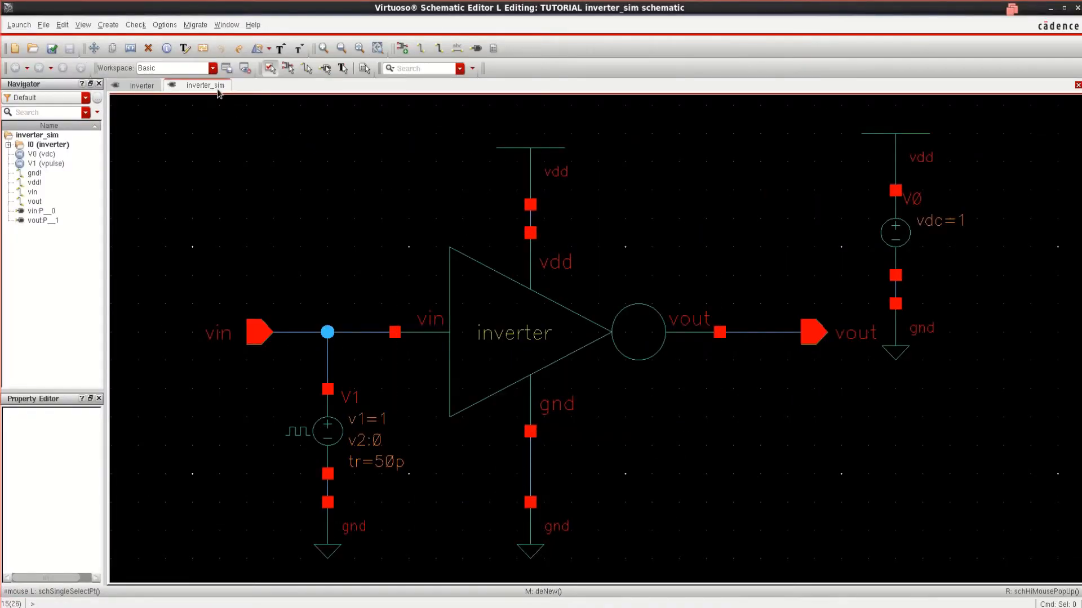
click(140, 86)
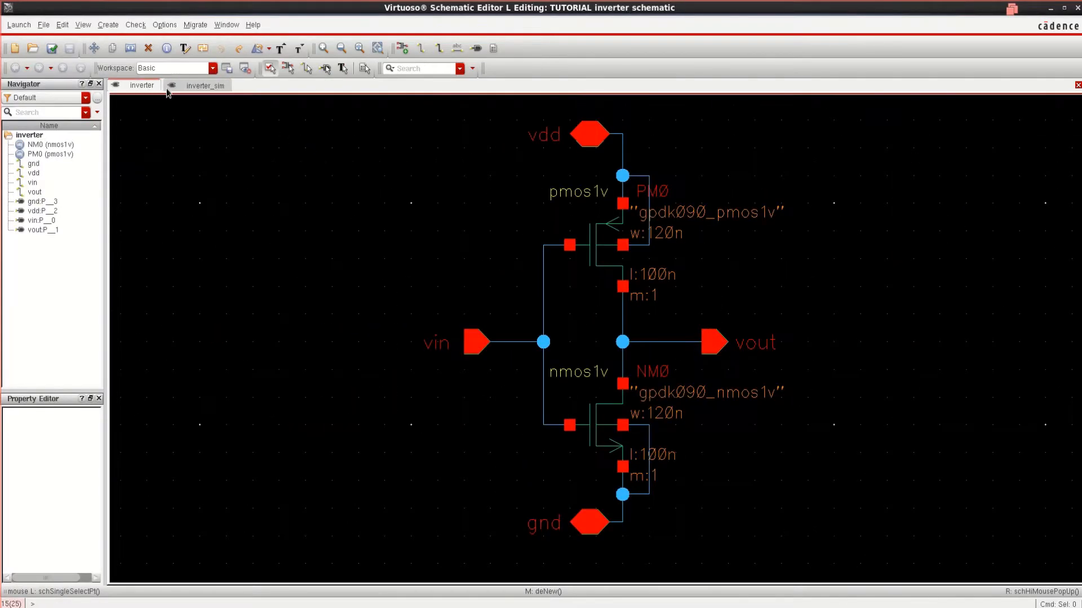
click(205, 87)
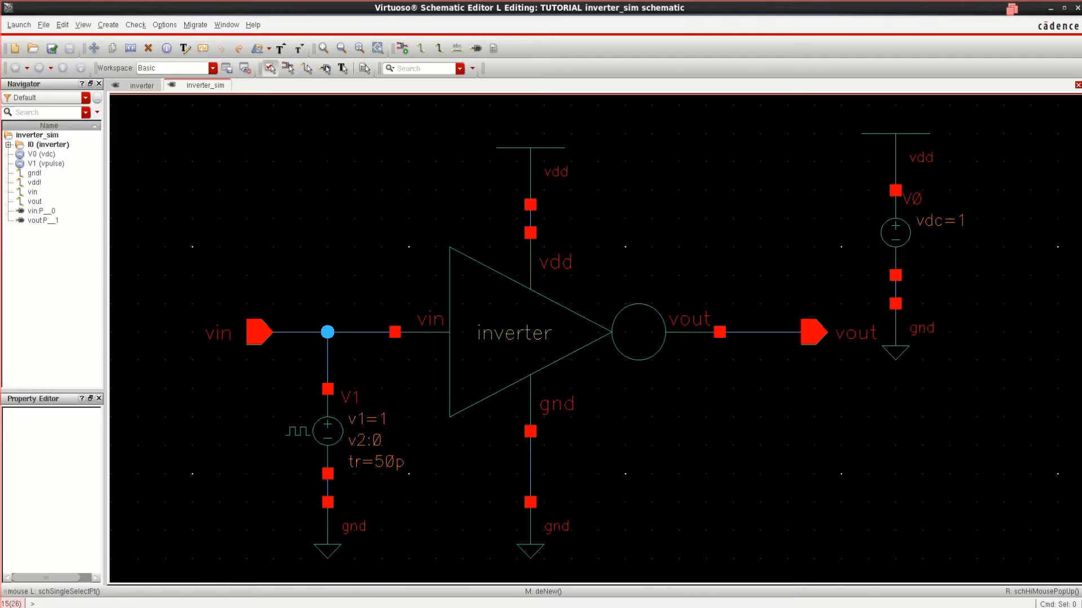
Create the inverter_sim cellview with type config, view name config and the Hierarchy Editor as its application.
click(704, 521)
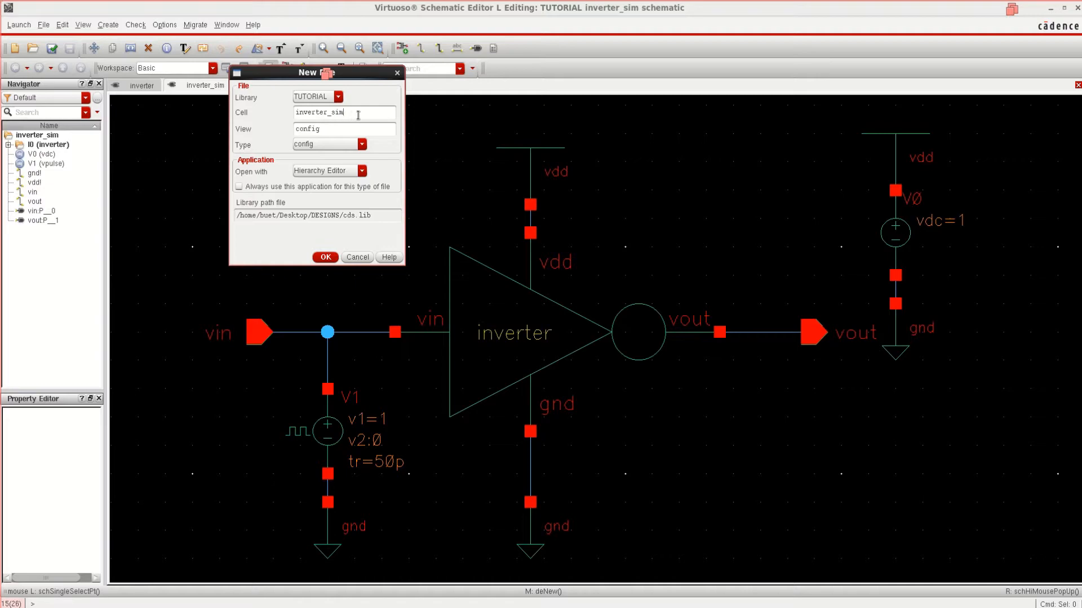
click(341, 144)
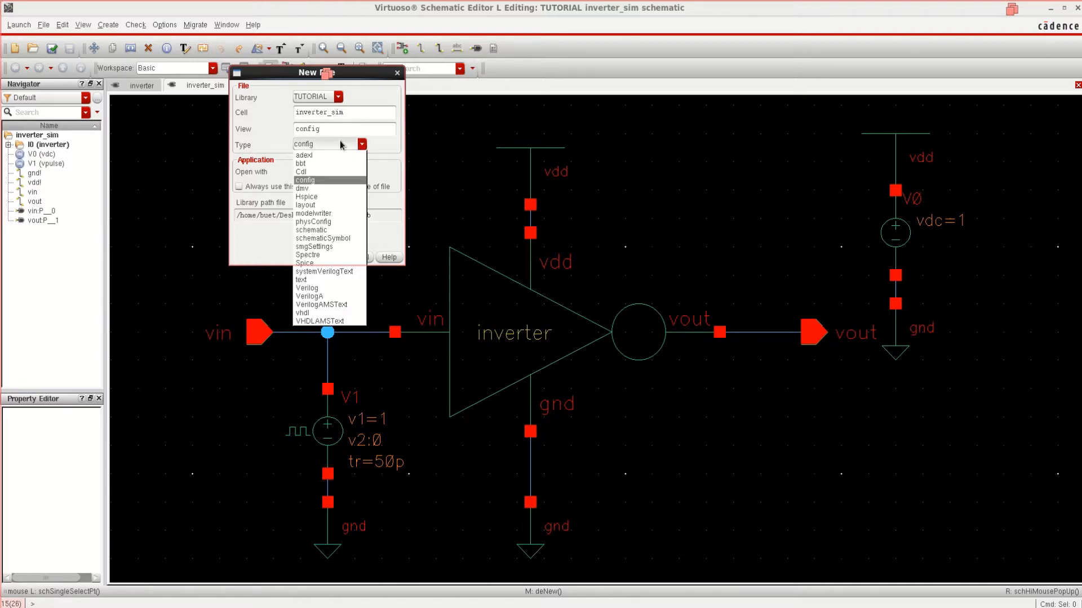
click(326, 181)
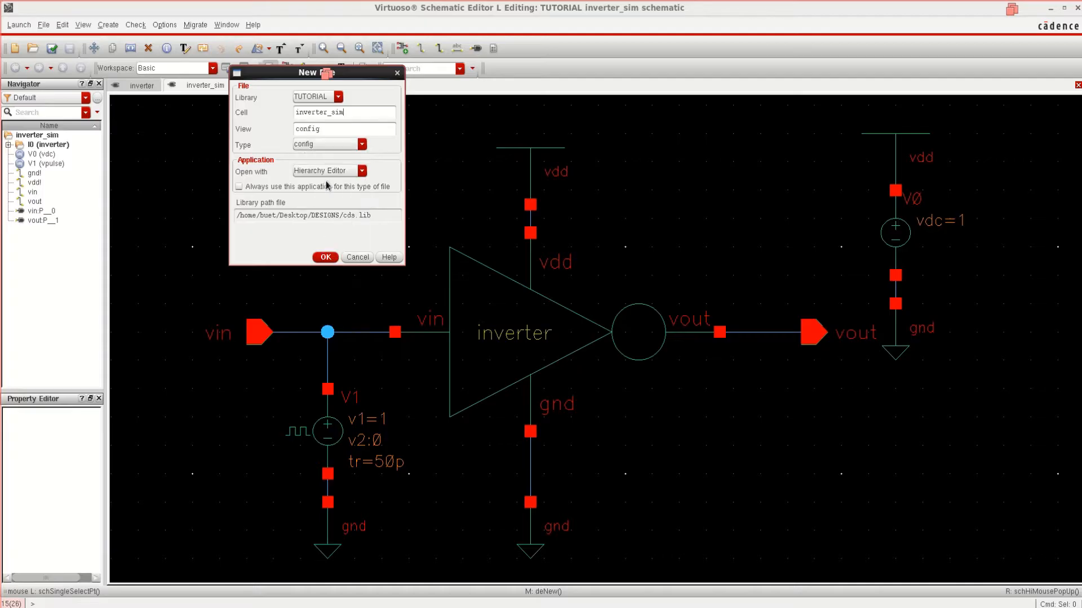
click(325, 258)
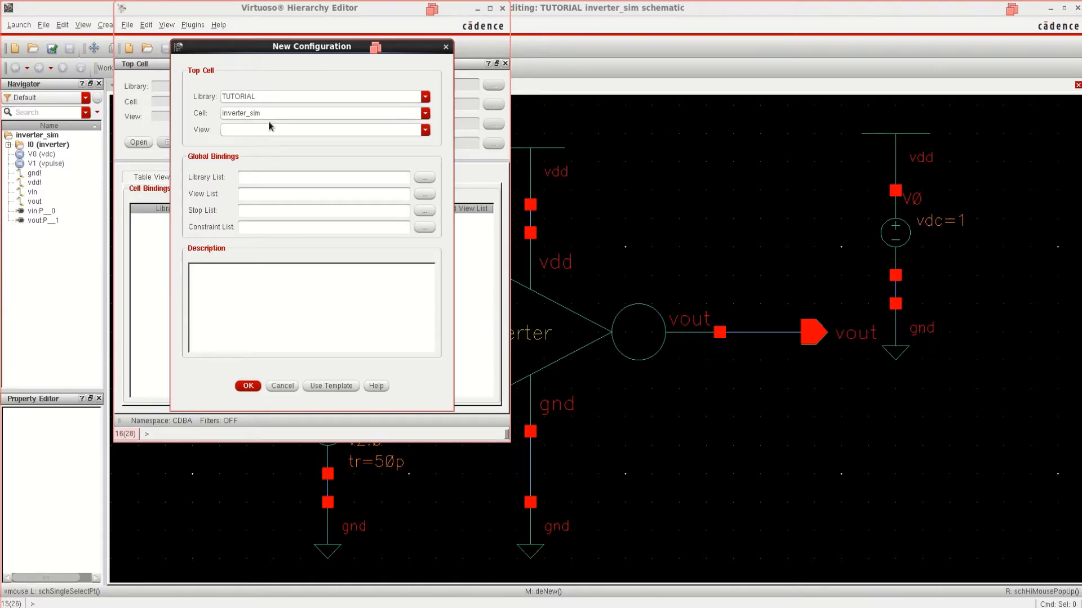
Set the new configuration's top cell view to schematic and apply the spectre template, checking the global view list.
click(425, 131)
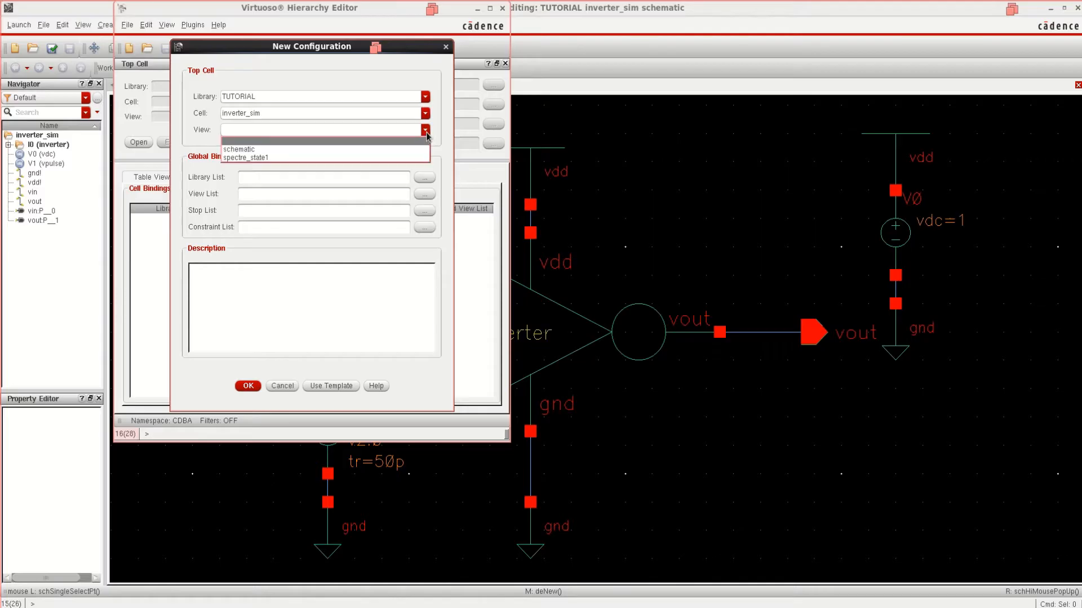
click(317, 148)
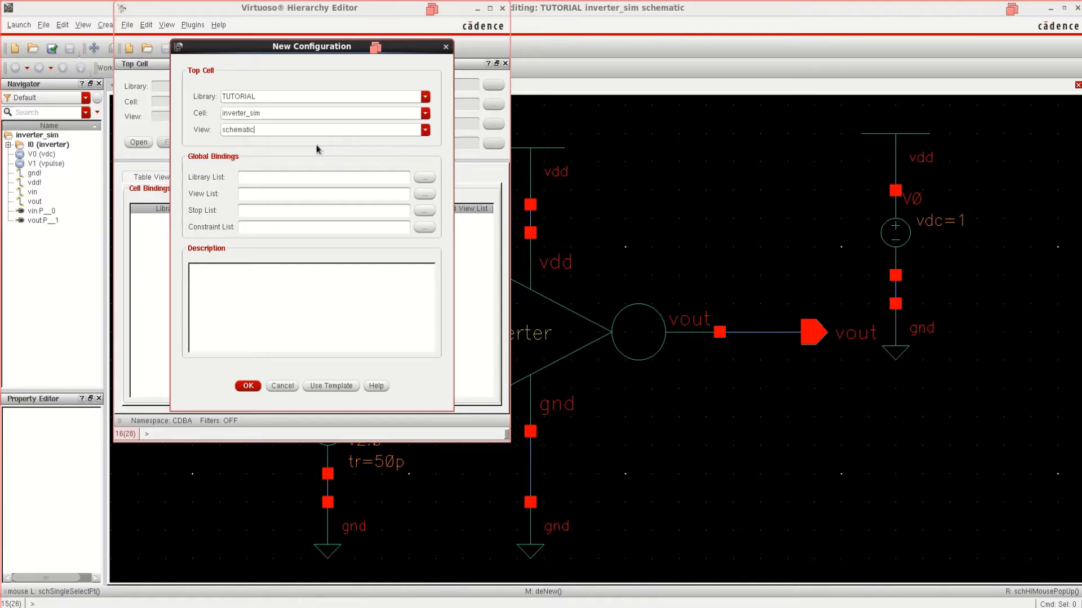
click(334, 385)
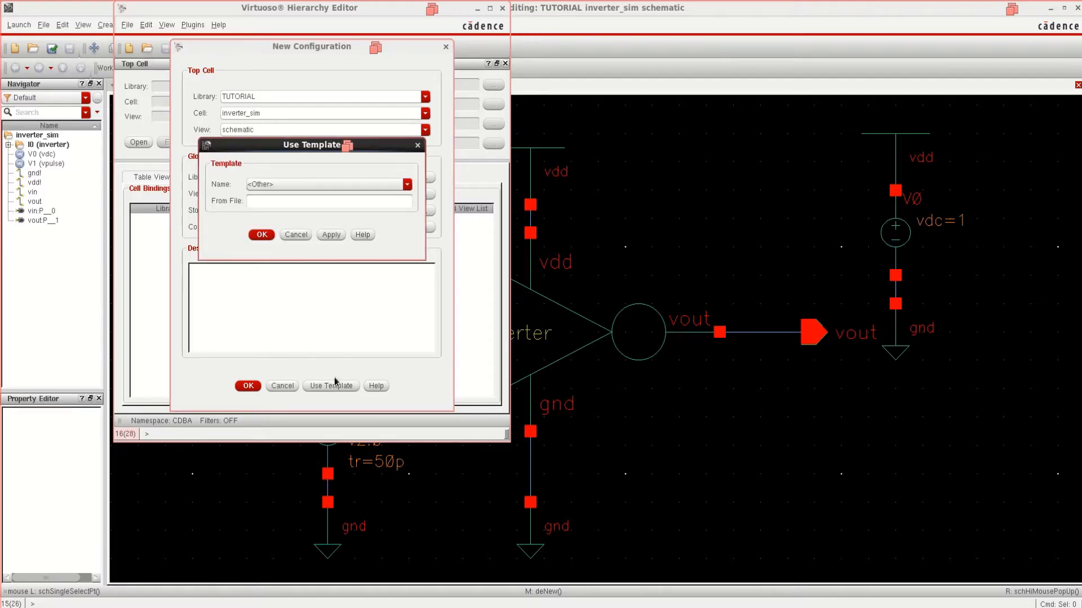
click(372, 186)
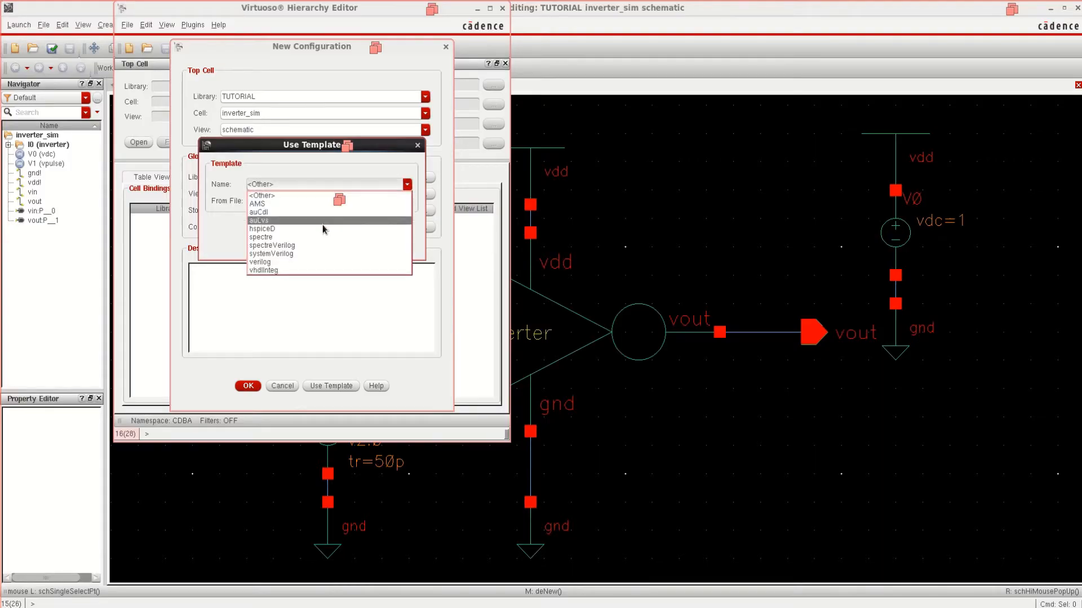
click(285, 237)
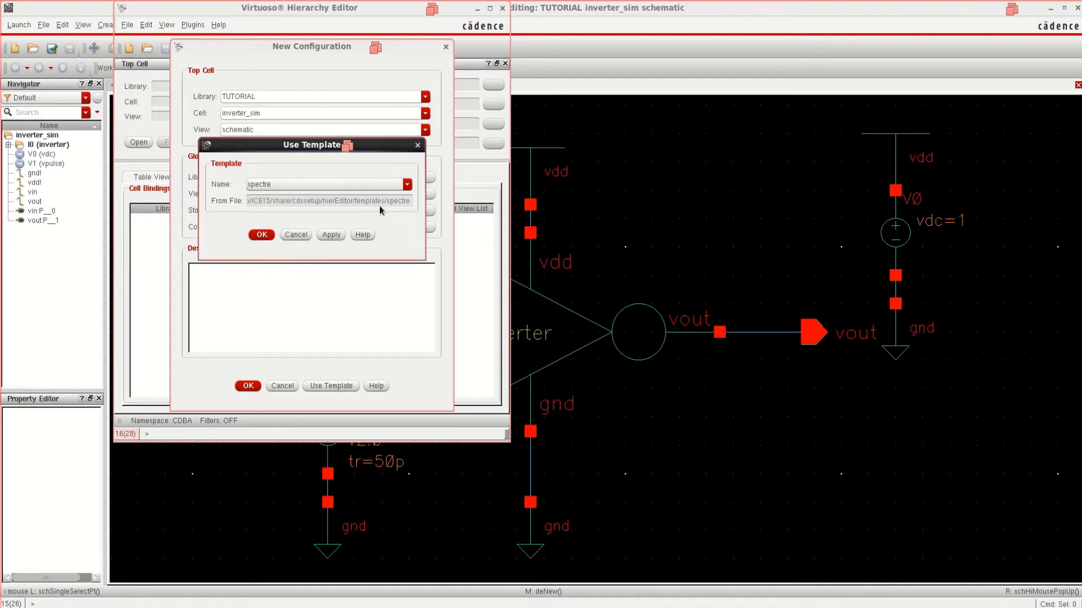
click(263, 235)
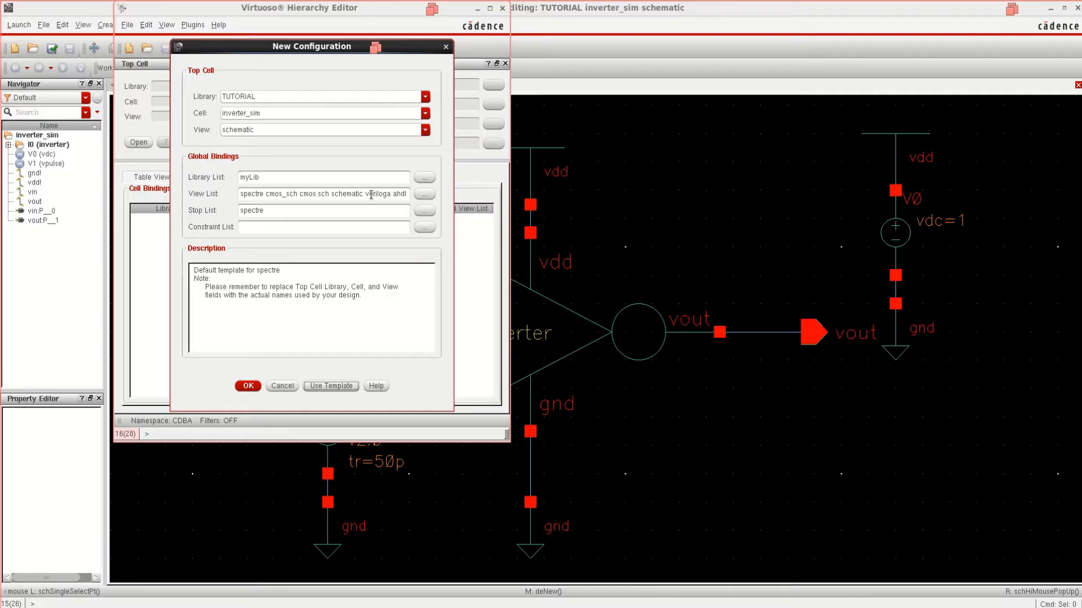
click(432, 195)
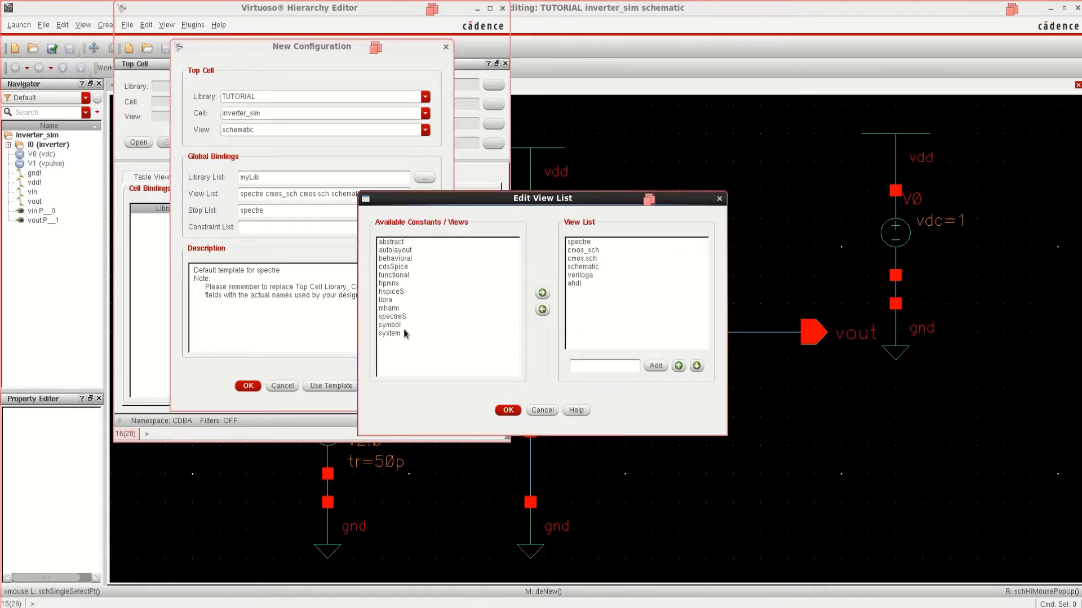
click(508, 410)
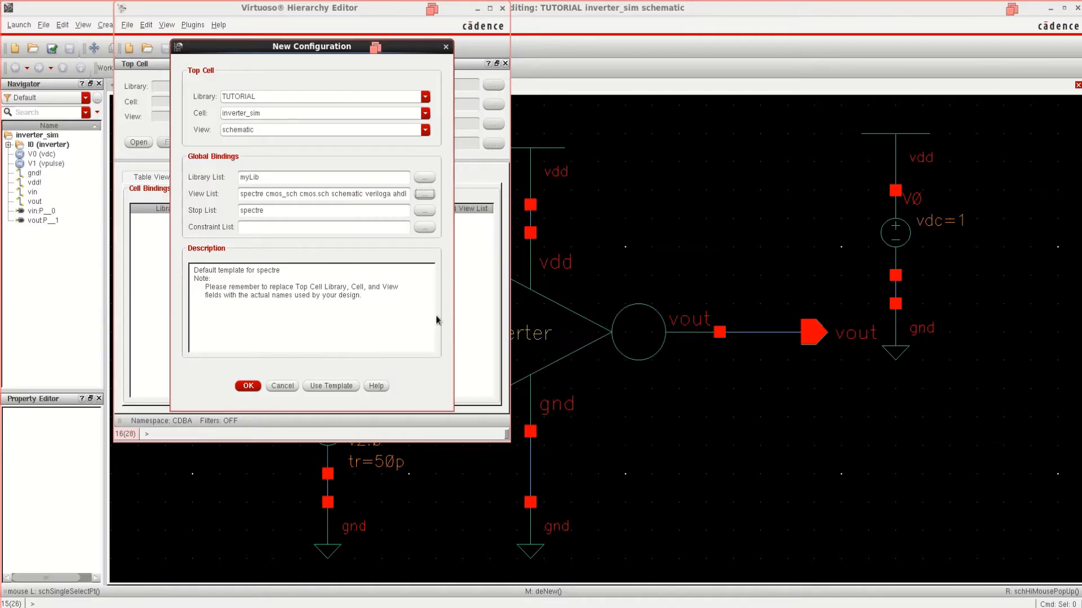
Accept the new inverter_sim configuration, save it, and close the Hierarchy Editor.
click(249, 388)
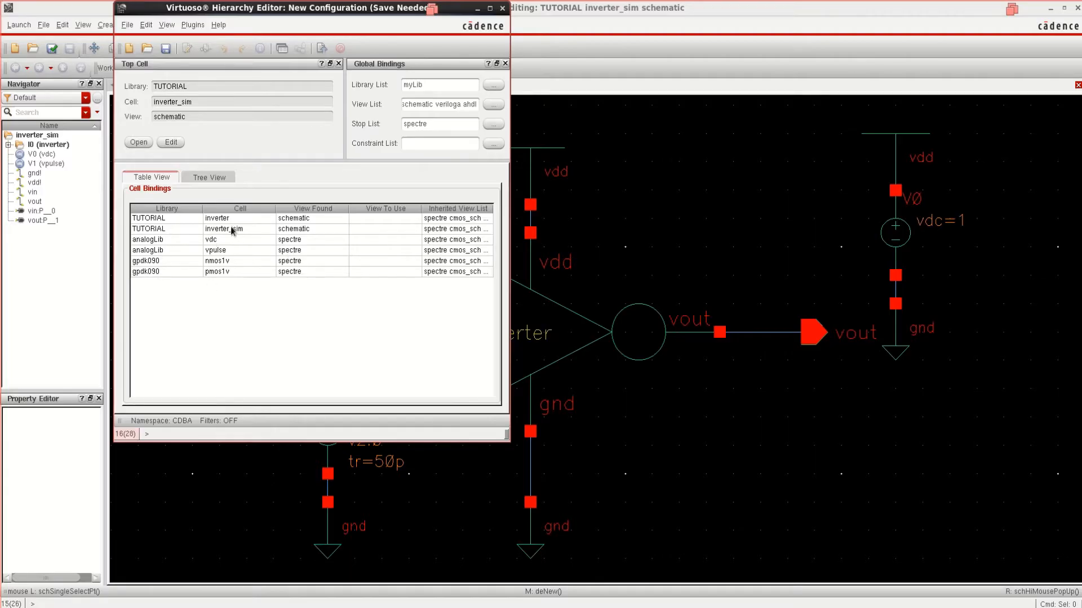
click(233, 221)
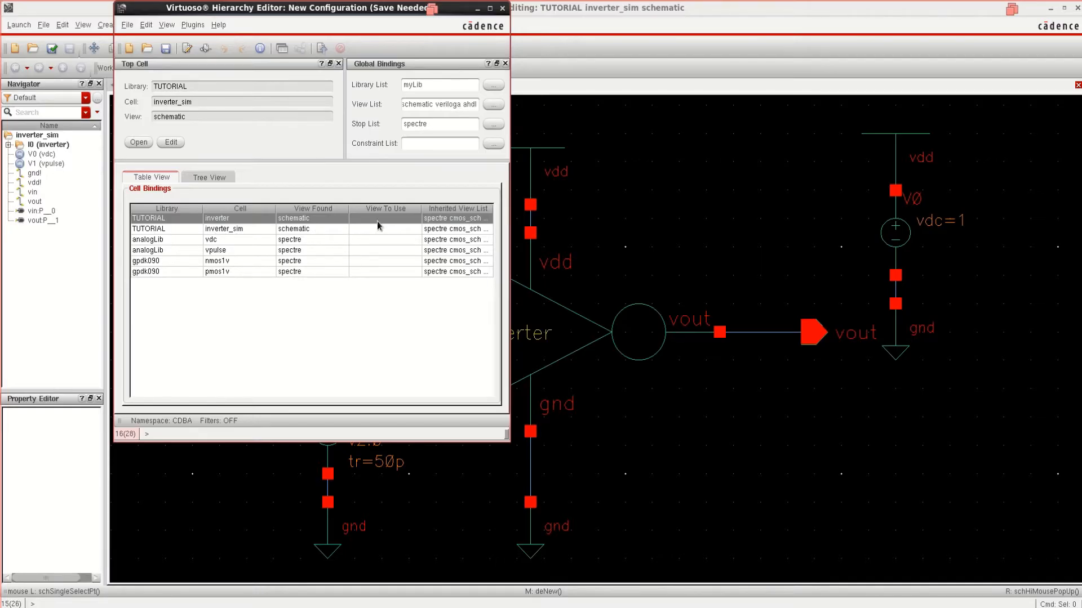
click(165, 50)
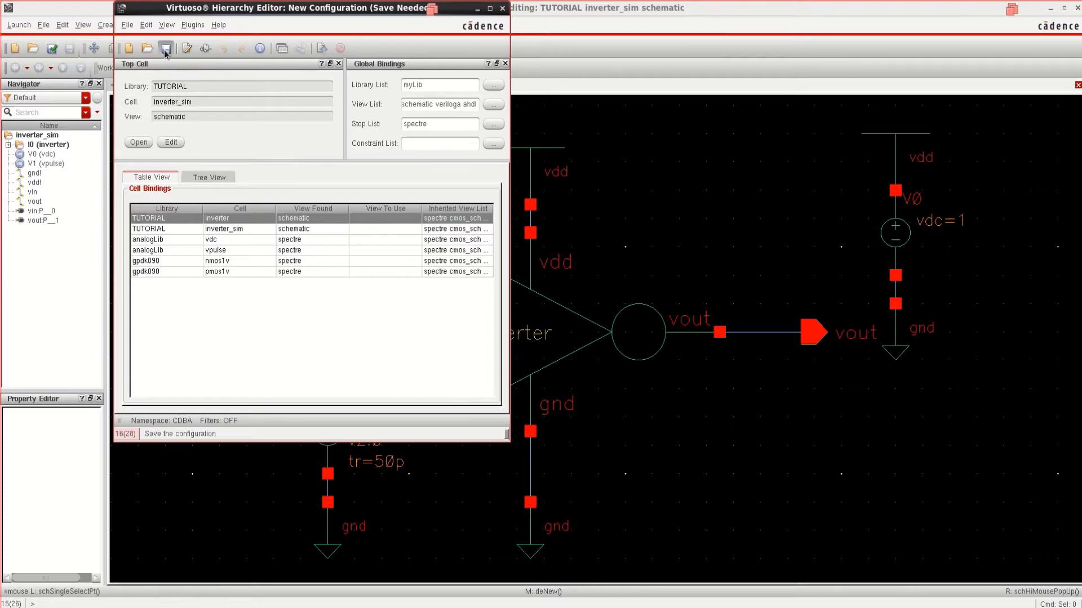
click(502, 9)
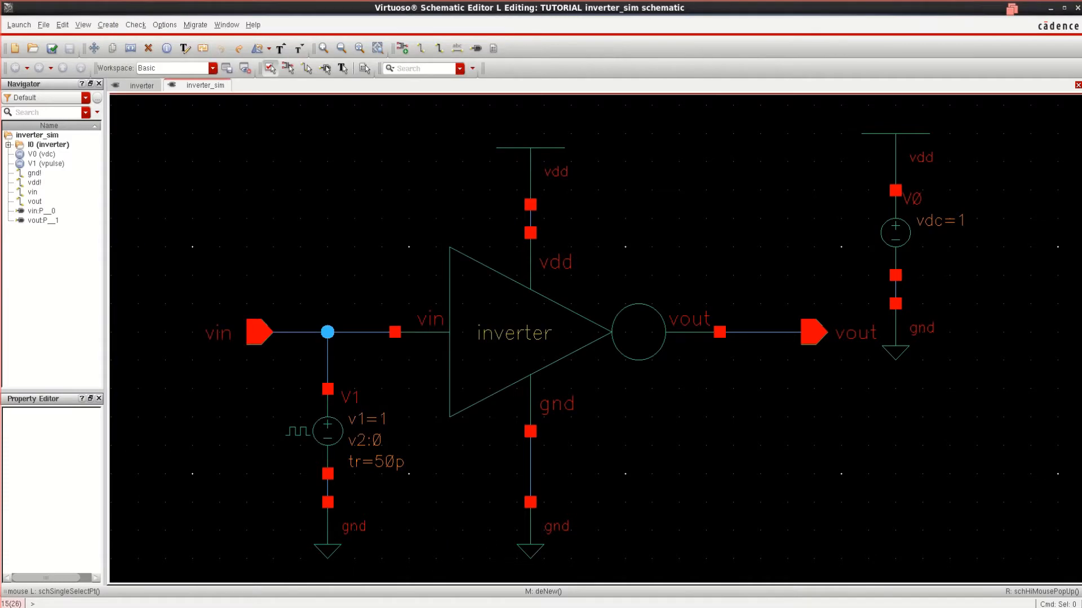
Bring up the Virtuoso log window and start opening an existing cellview.
mouse_move(402, 607)
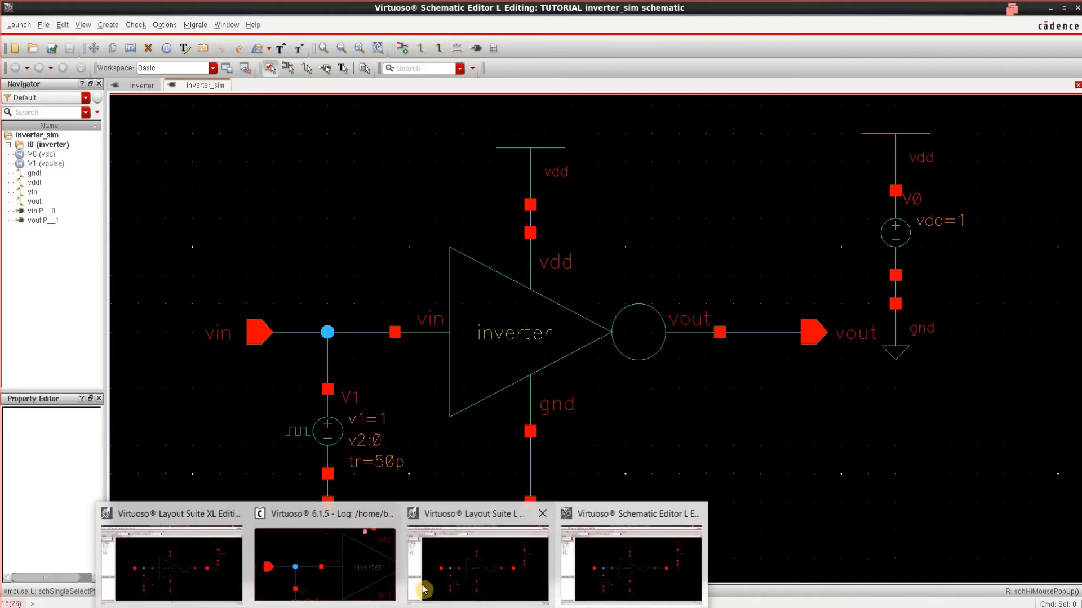
click(352, 514)
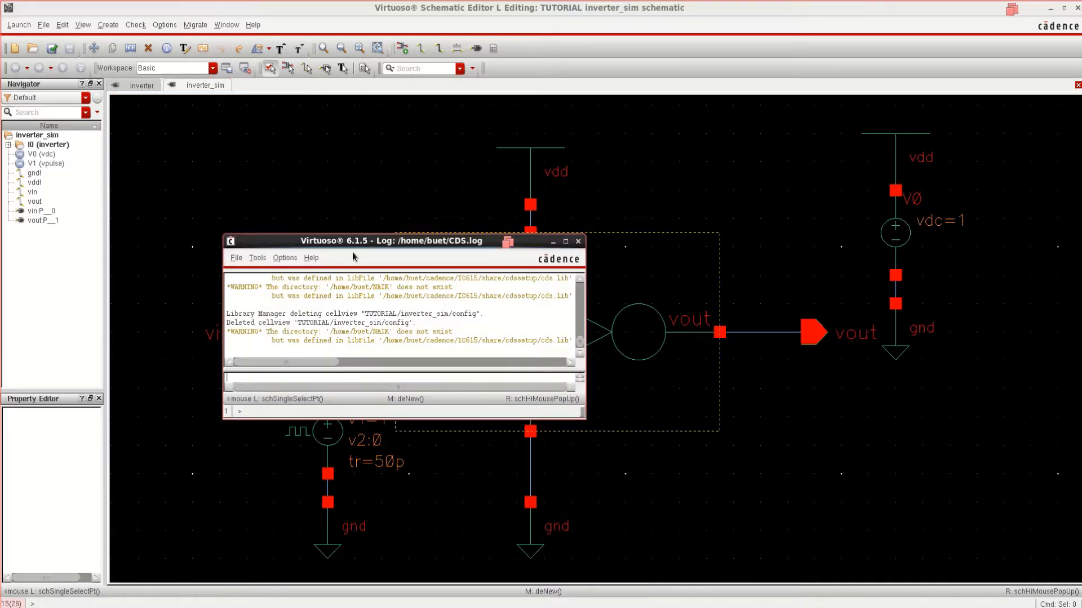
drag(356, 248, 374, 200)
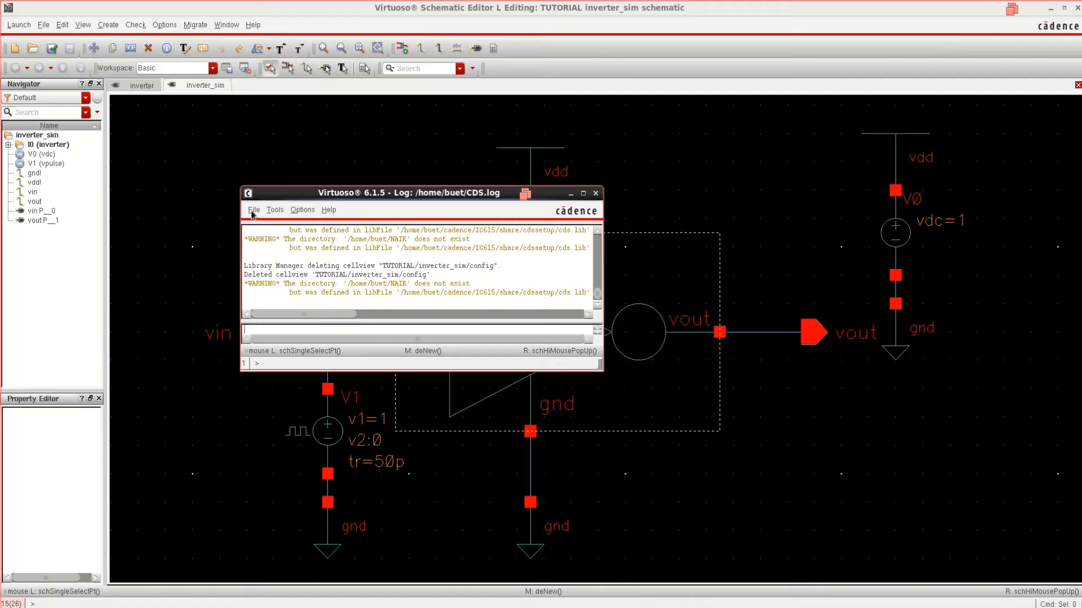
click(252, 210)
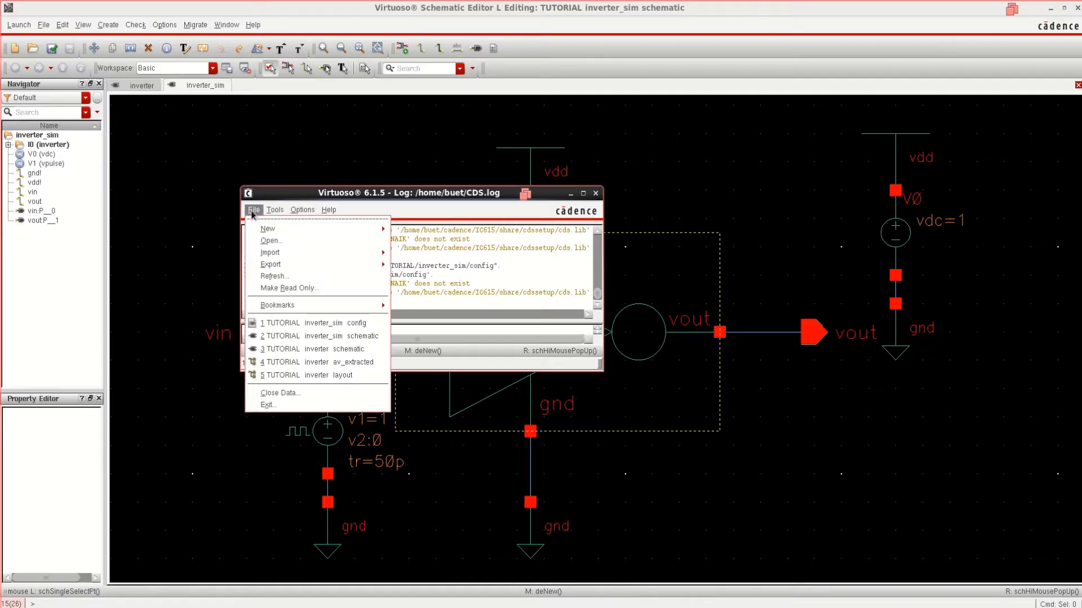
click(289, 241)
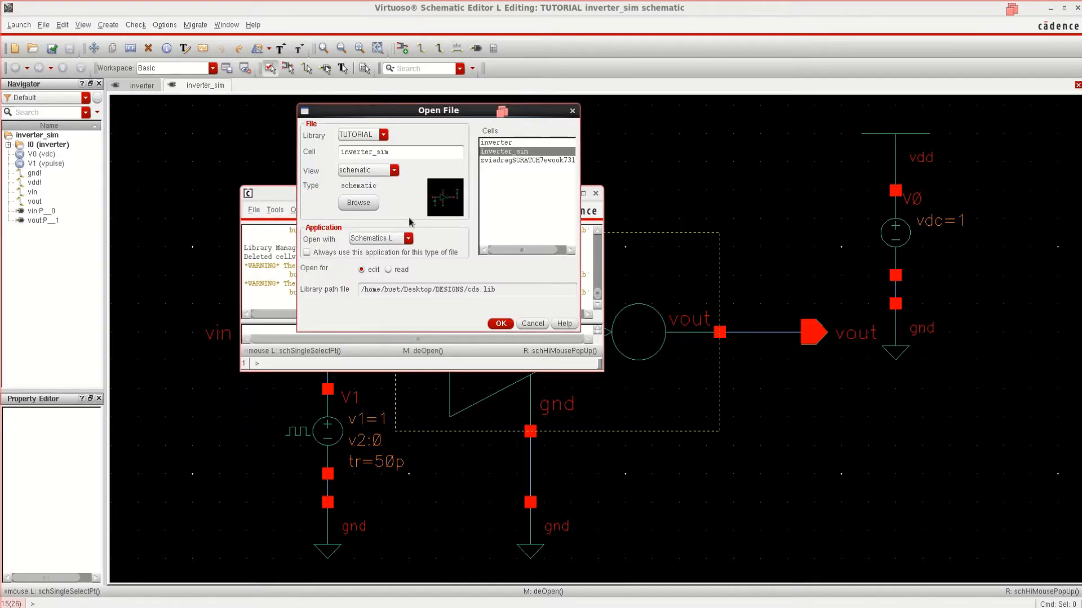
Compare which views are available for the inverter and inverter_sim cells in the TUTORIAL library.
click(394, 170)
click(415, 169)
click(508, 144)
click(370, 172)
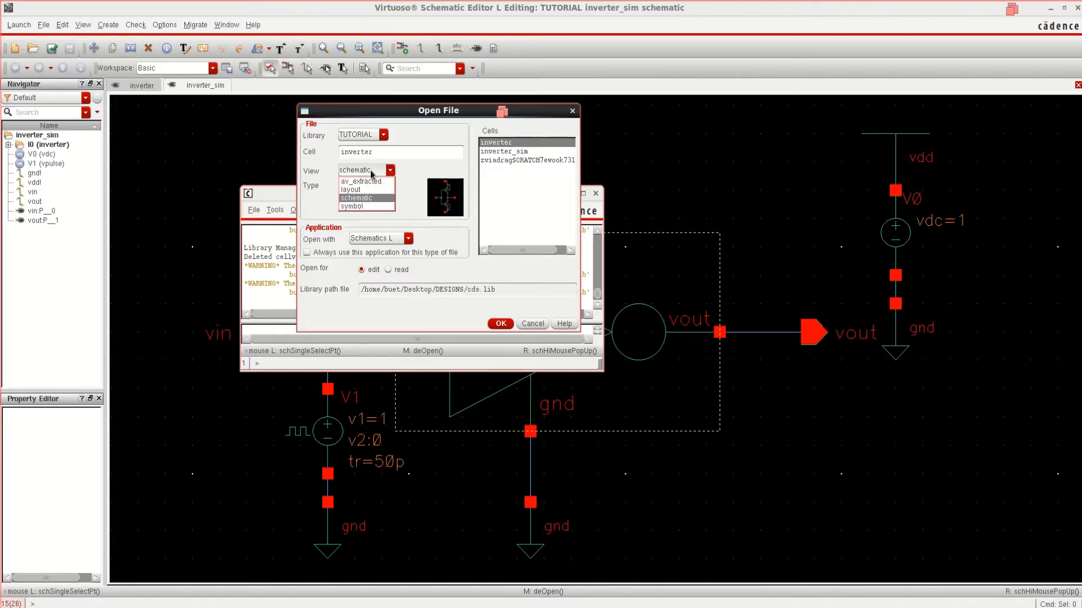
click(415, 164)
click(507, 151)
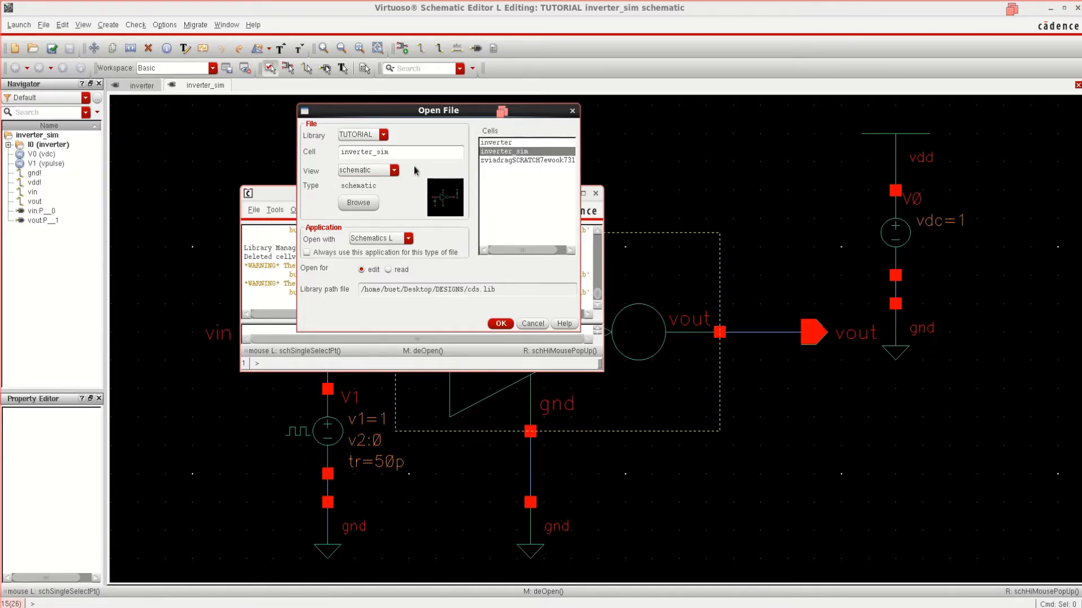
click(393, 172)
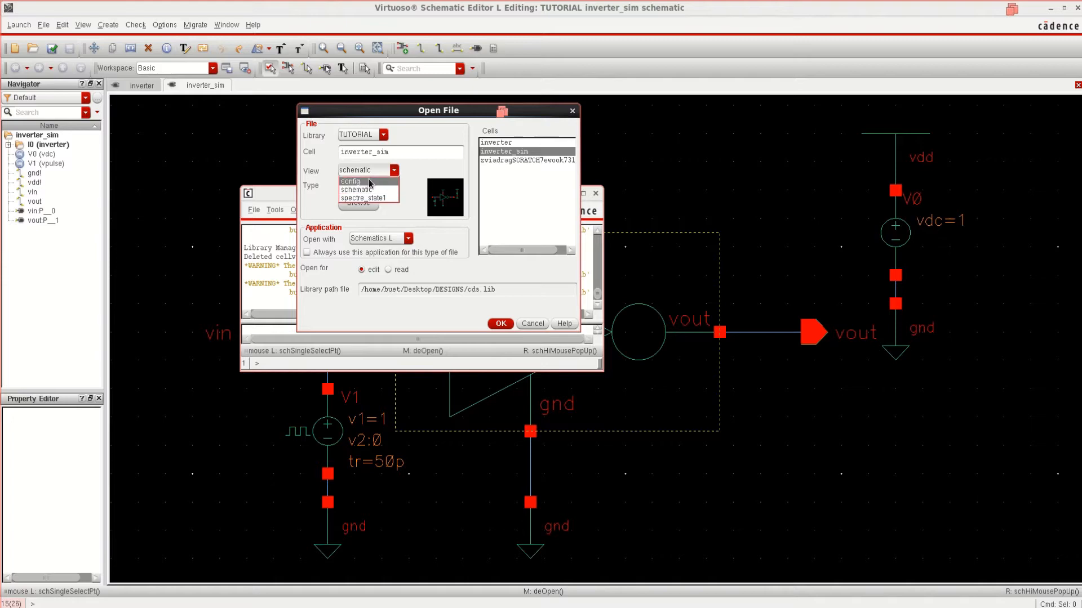
click(422, 163)
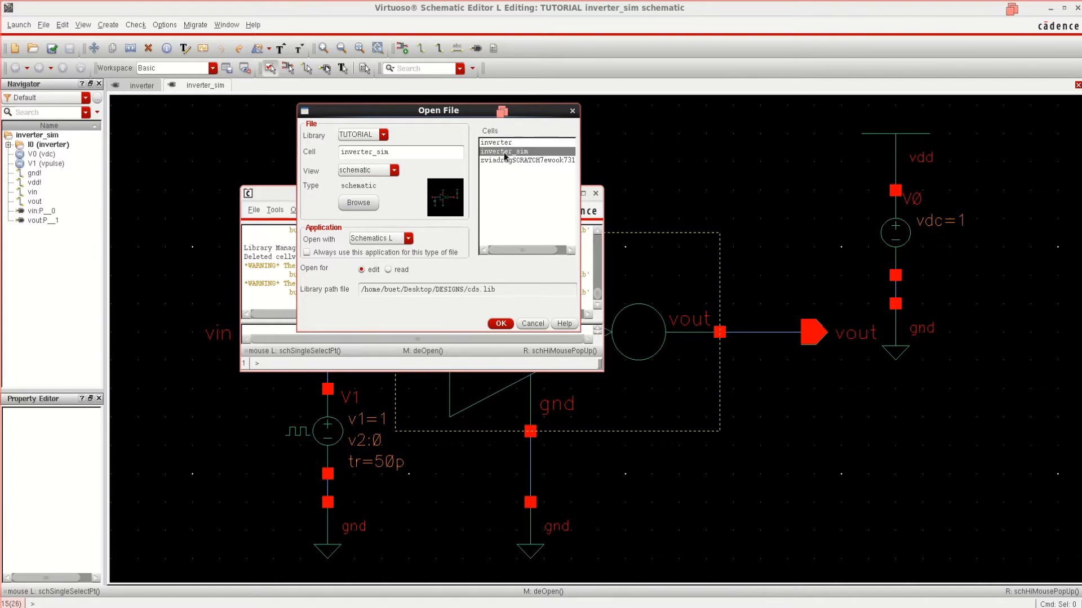
Open the inverter_sim config view with the Hierarchy Editor, opening both the configuration and its top cell schematic for editing.
click(396, 170)
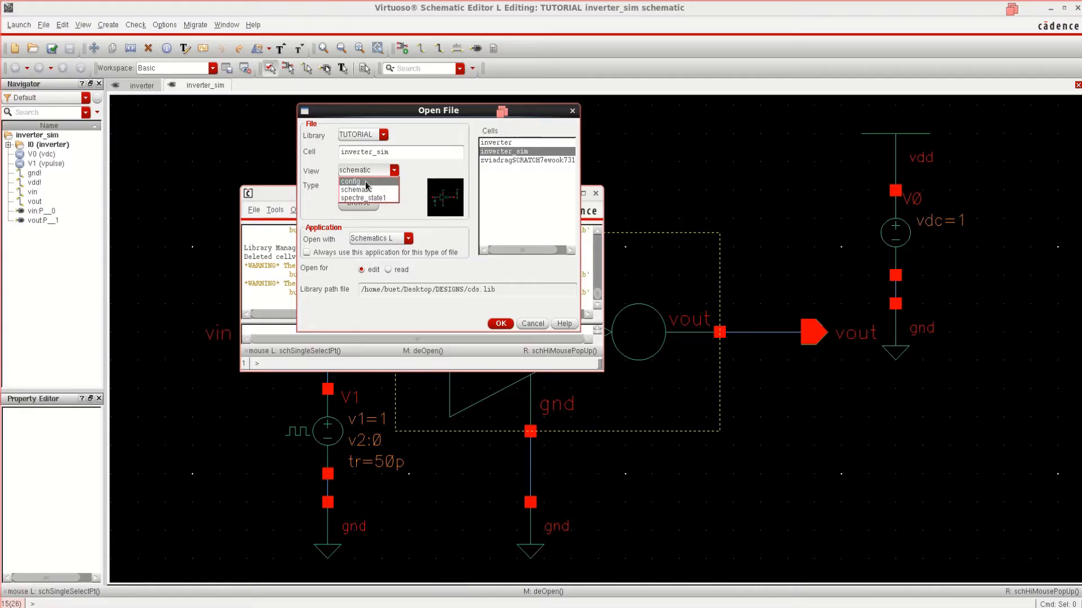
click(367, 182)
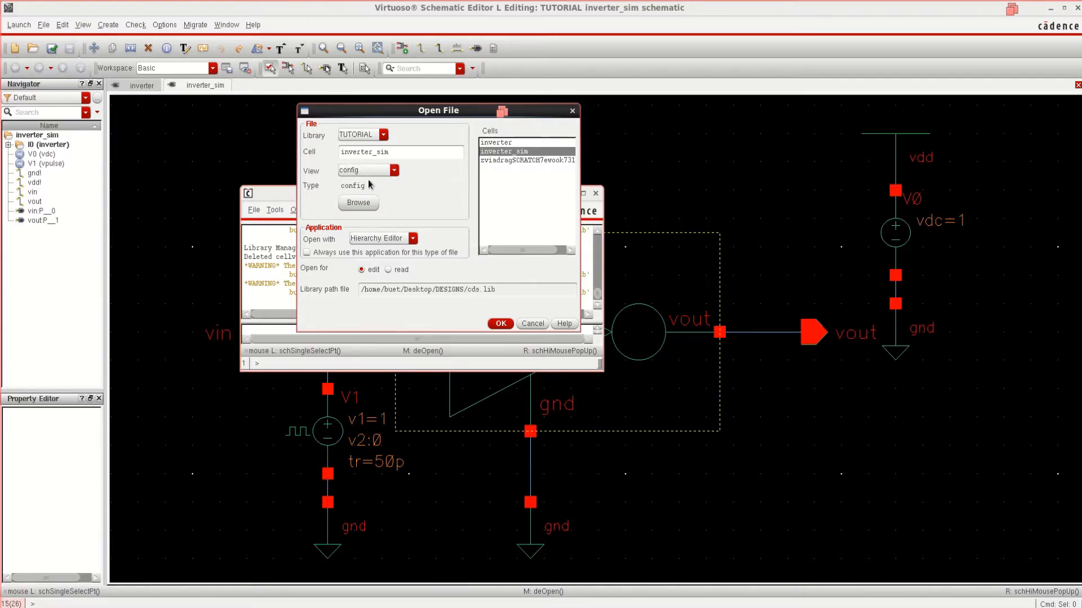
click(500, 325)
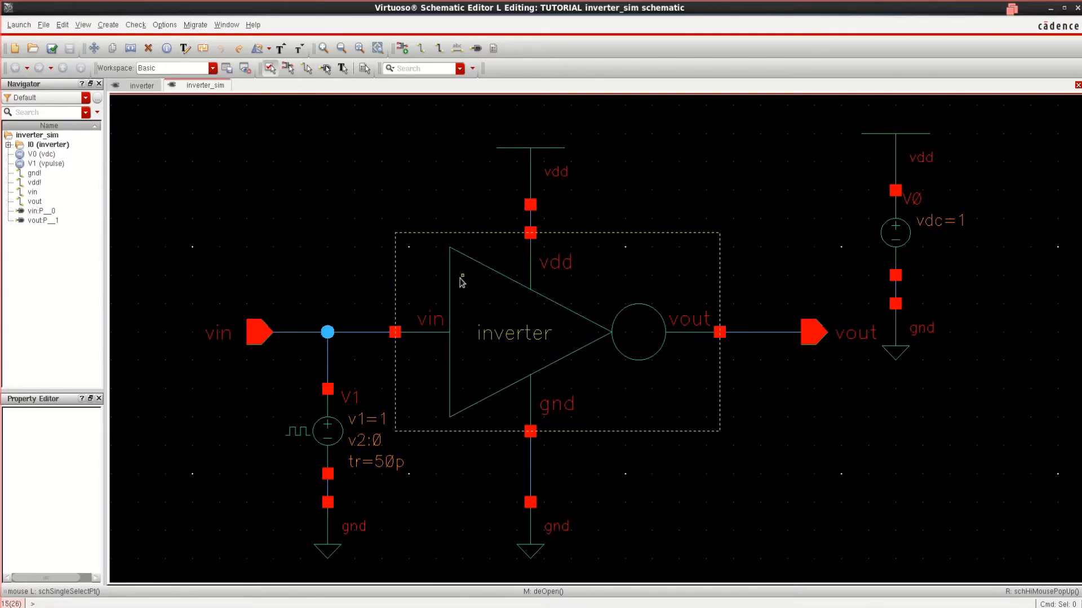
mouse_move(403, 607)
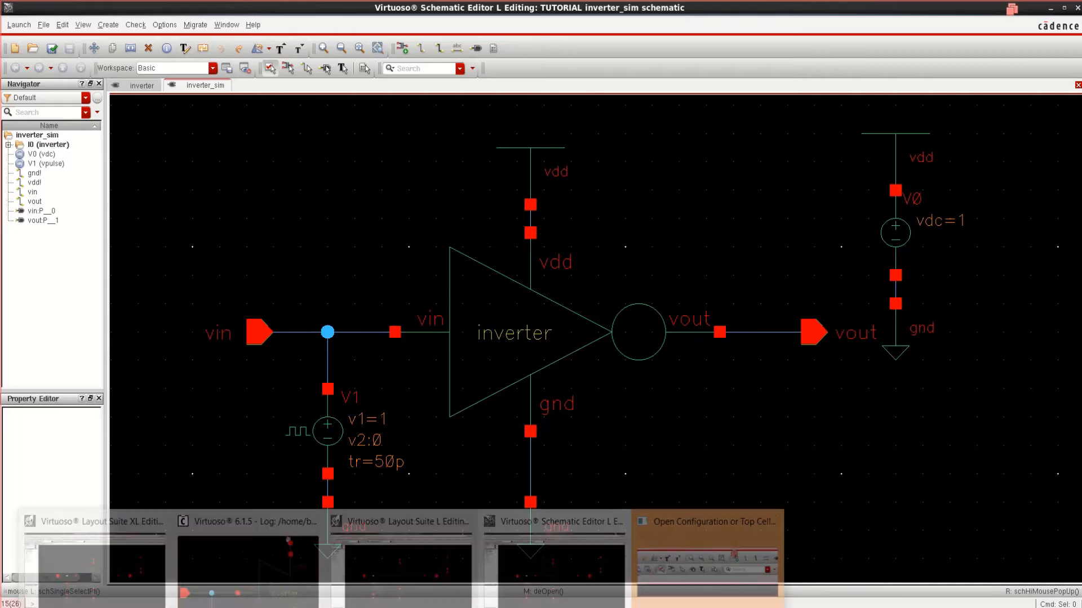
click(681, 521)
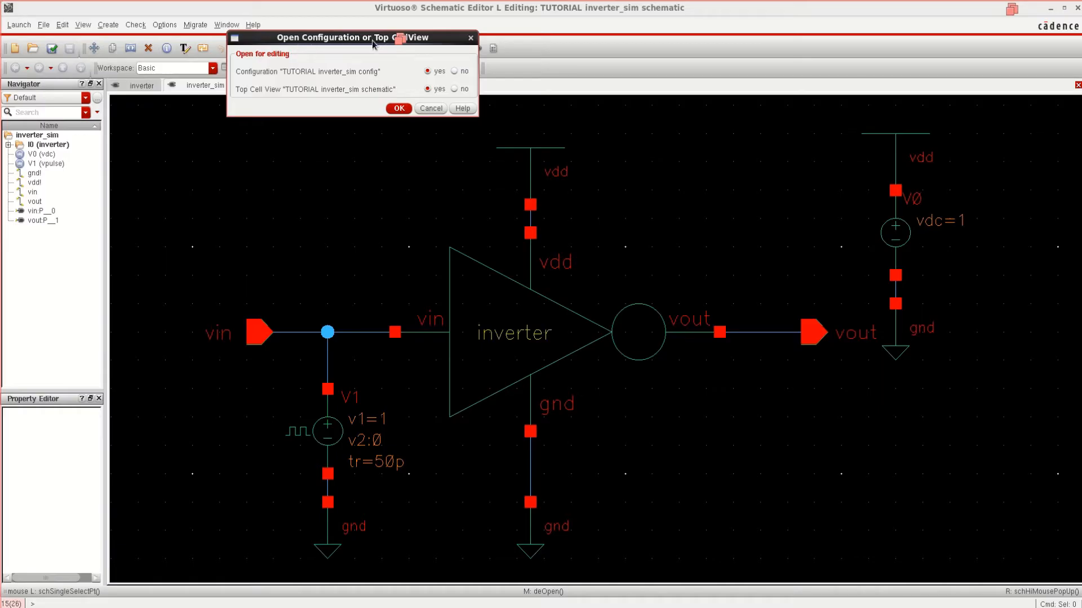
drag(359, 37, 362, 78)
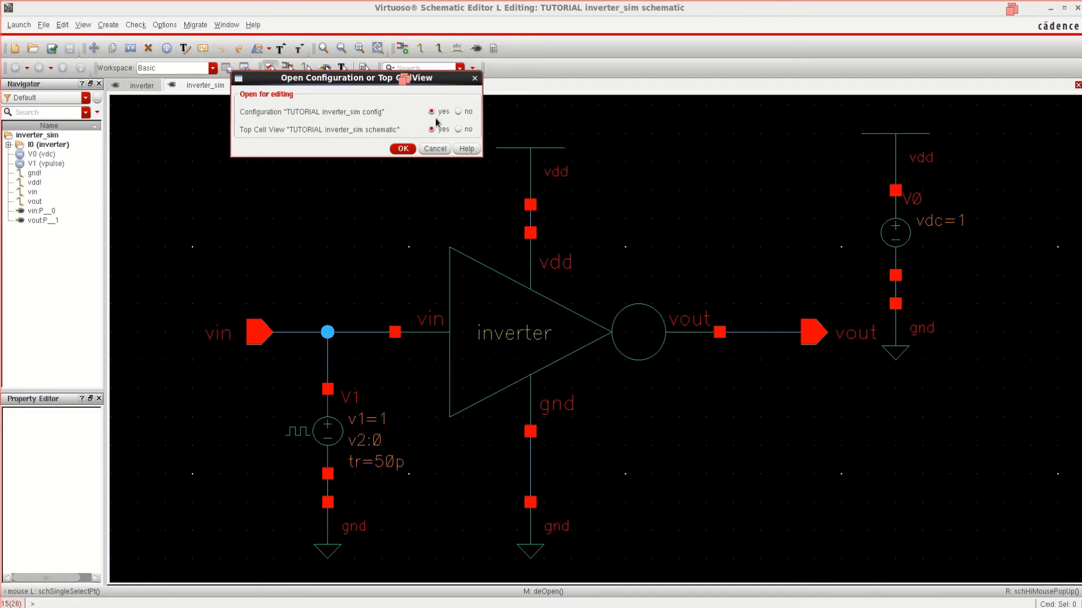
drag(363, 79, 363, 148)
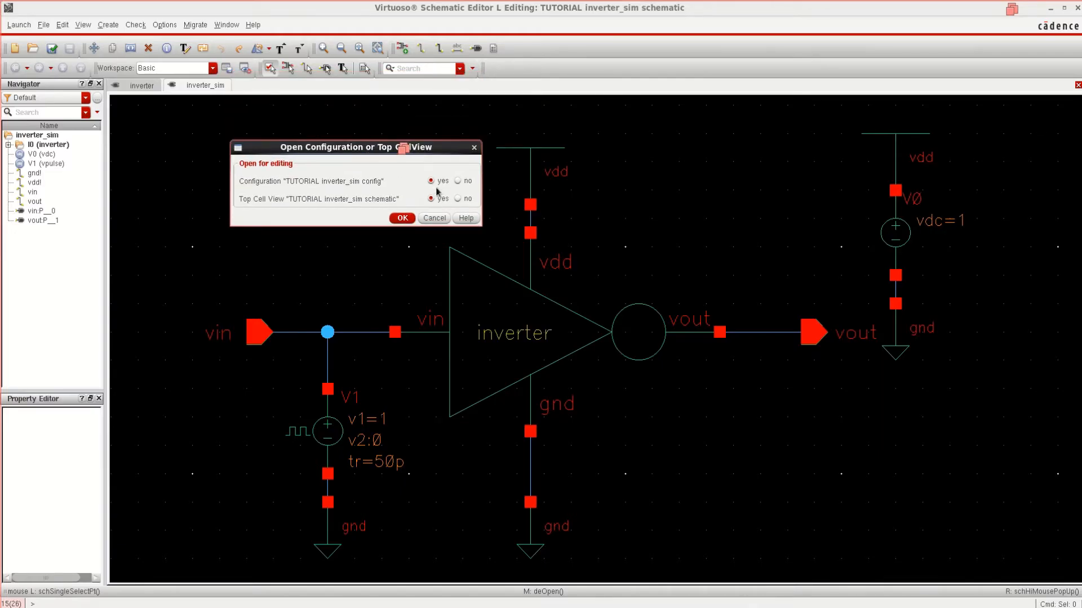
click(402, 219)
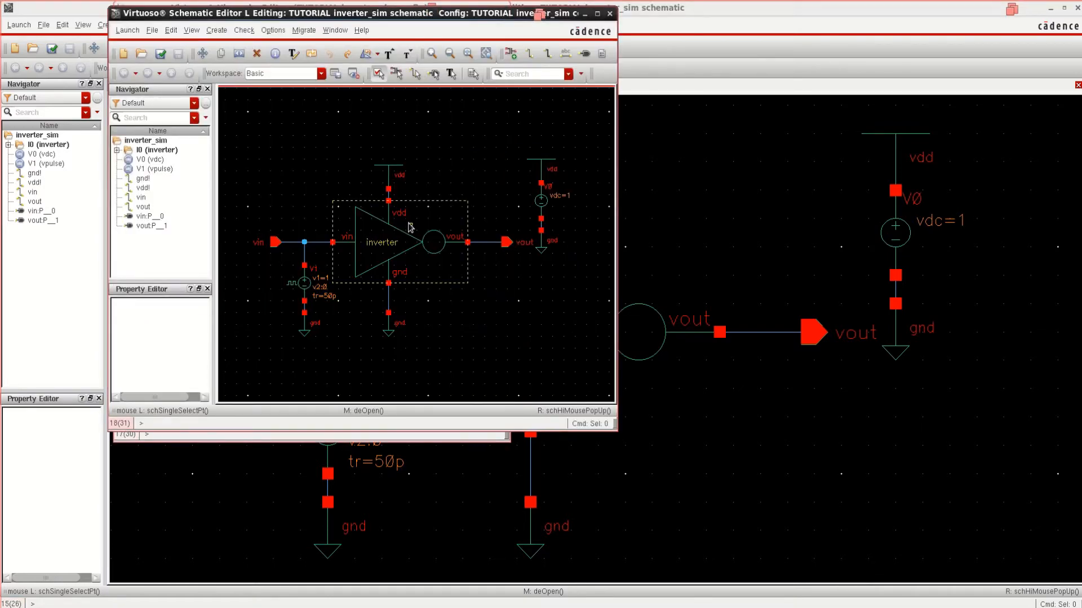
Arrange the Hierarchy Editor and the config schematic side by side, enlarging the schematic window and fitting the circuit in it.
drag(441, 12, 727, 56)
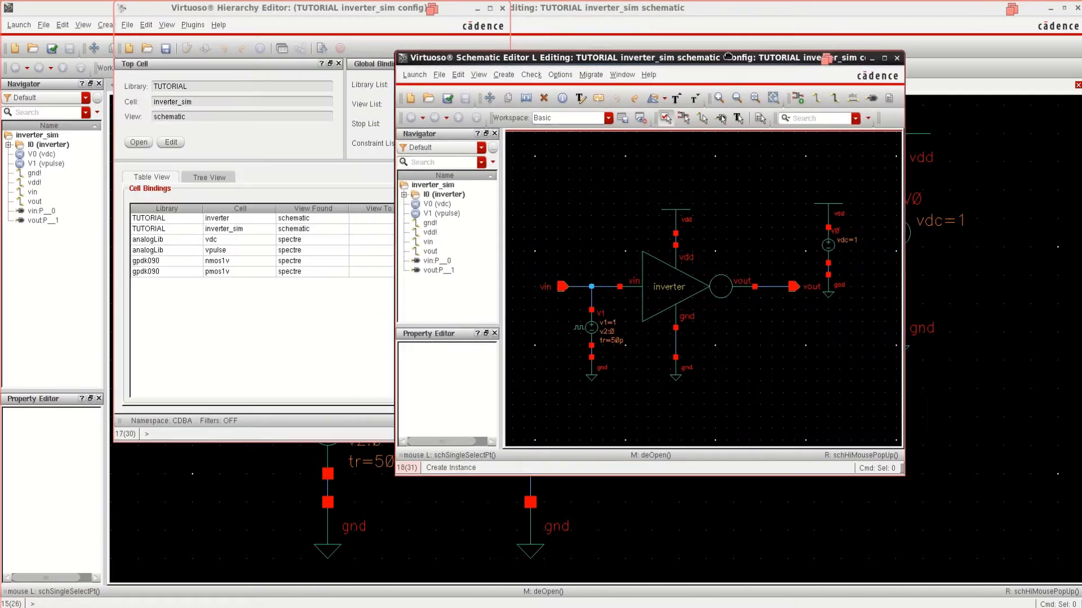
drag(340, 9, 331, 63)
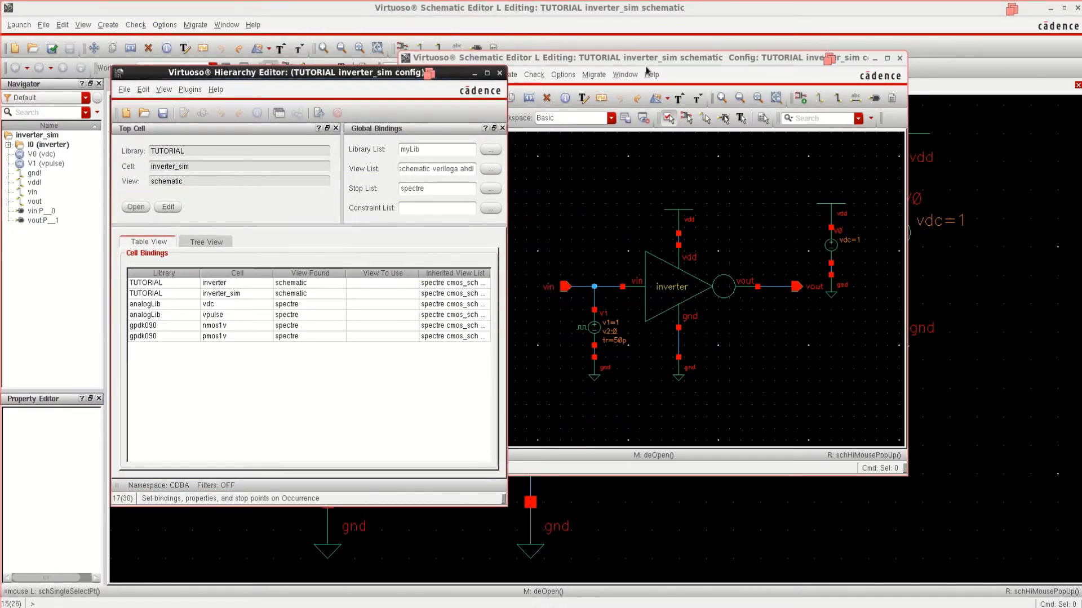
drag(643, 57, 675, 61)
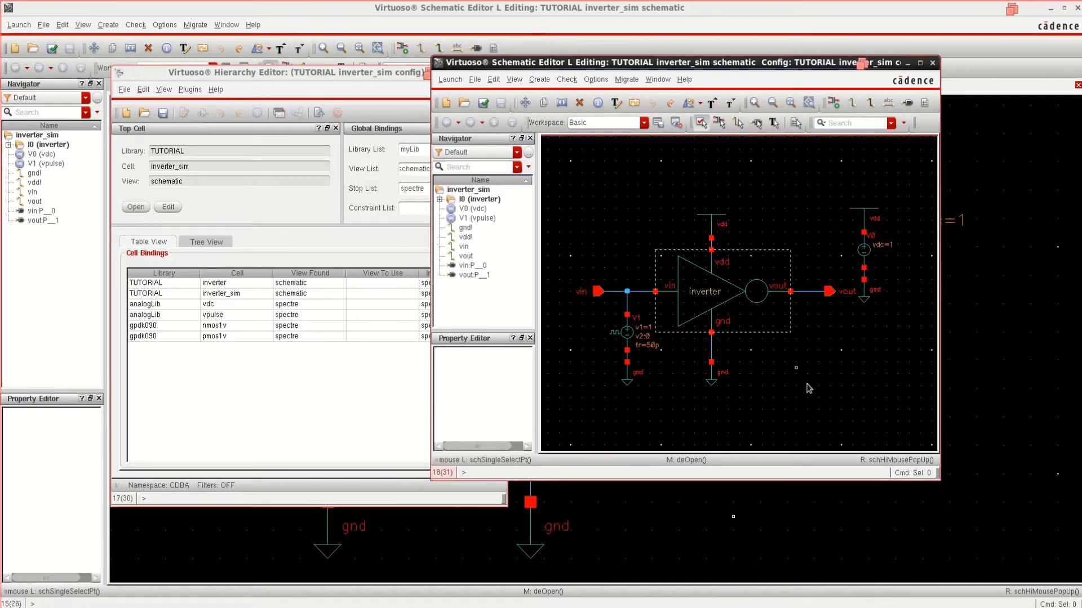
drag(934, 474, 1017, 497)
click(308, 90)
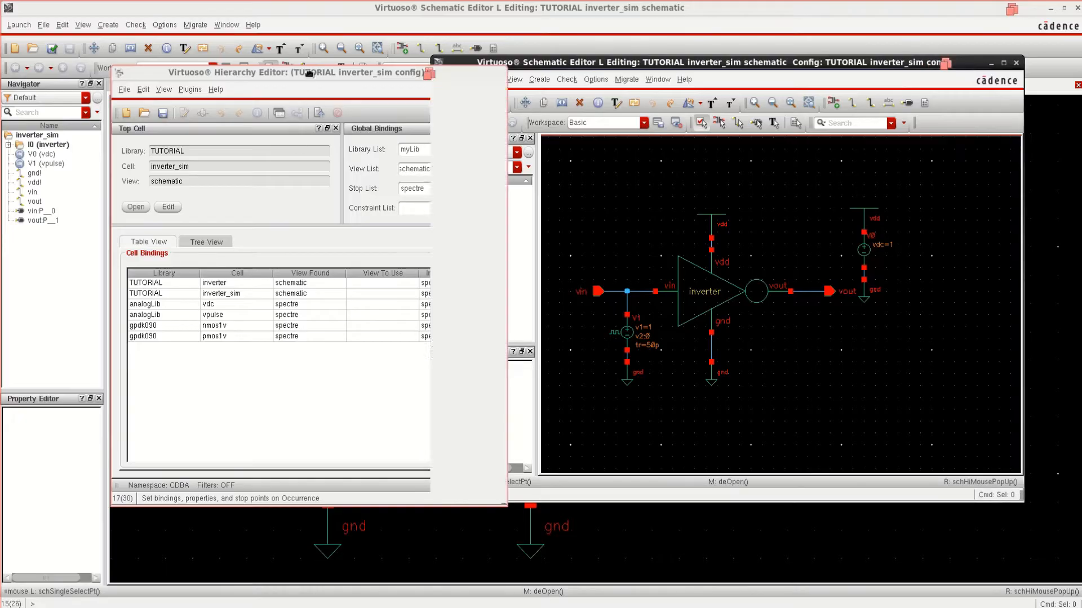
click(589, 62)
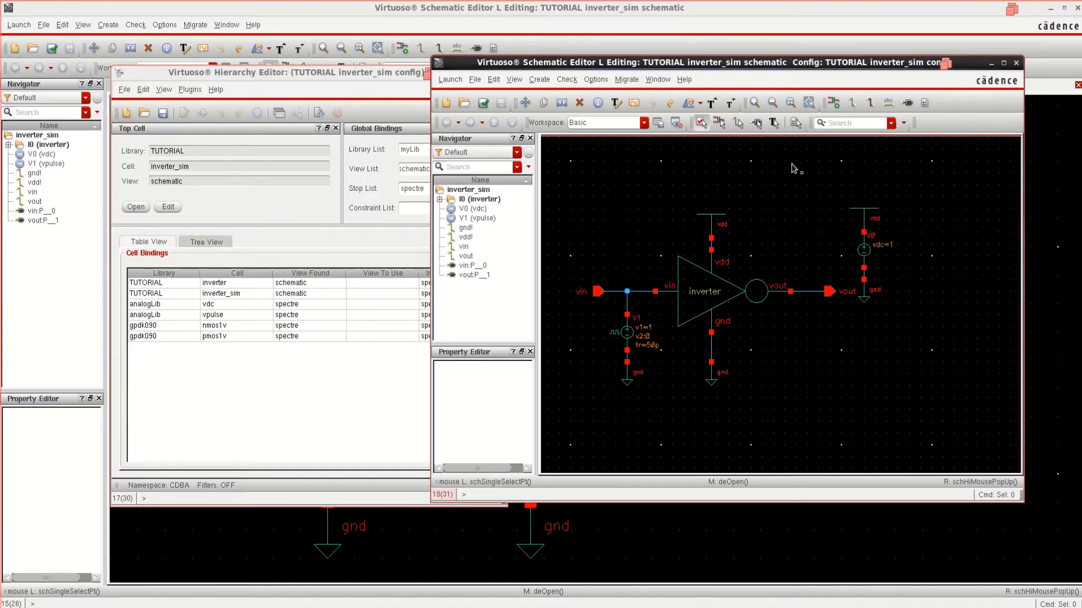
click(809, 102)
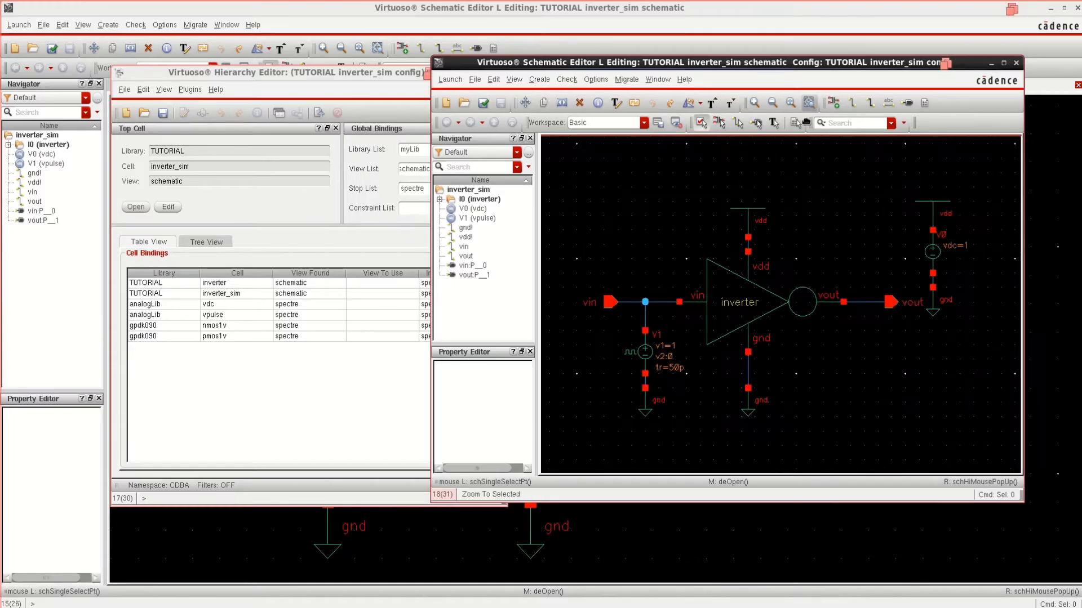
click(791, 313)
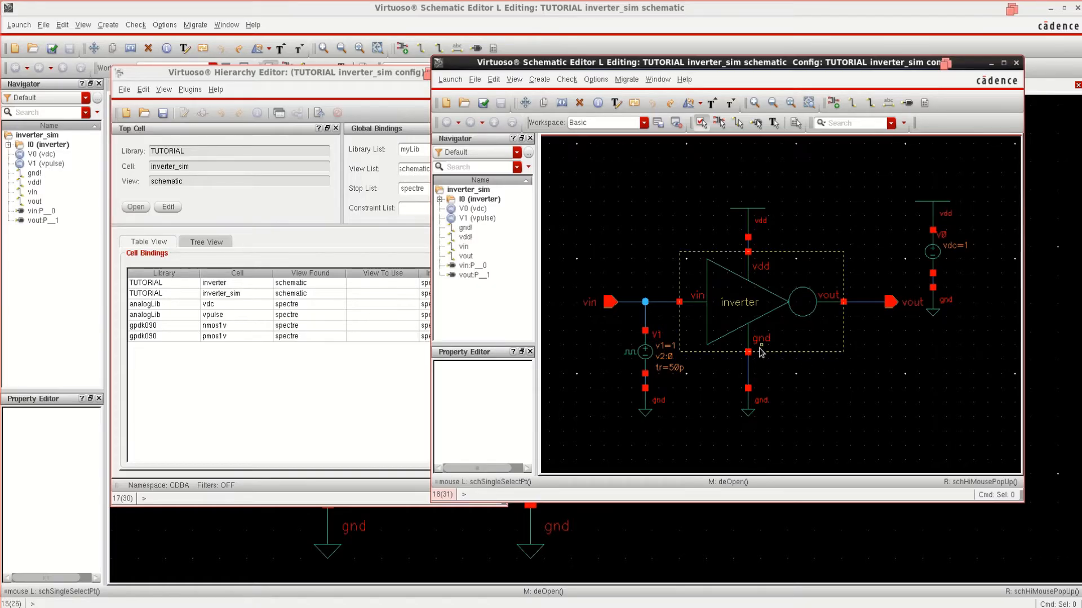
Launch ADE L from the inverter_sim config schematic, then enlarge its window and widen the analyses and outputs area.
click(450, 80)
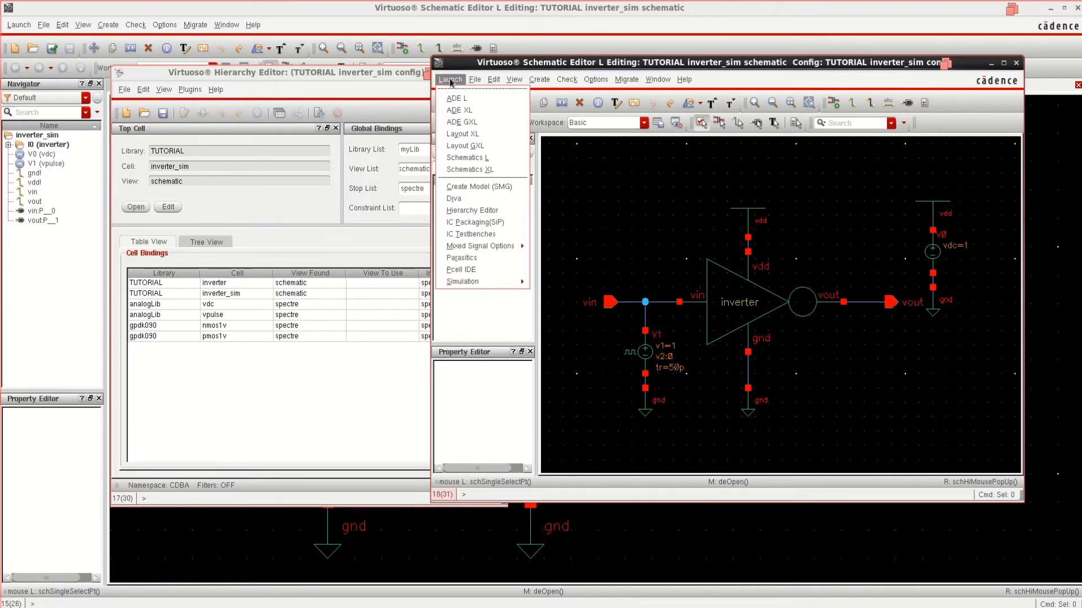
click(483, 98)
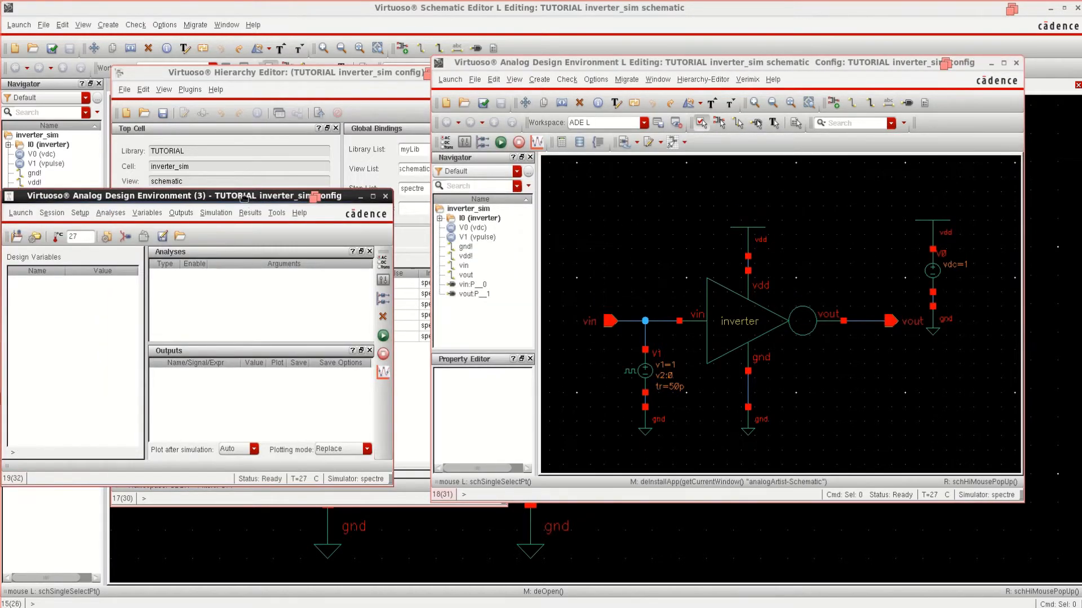
drag(245, 202, 588, 198)
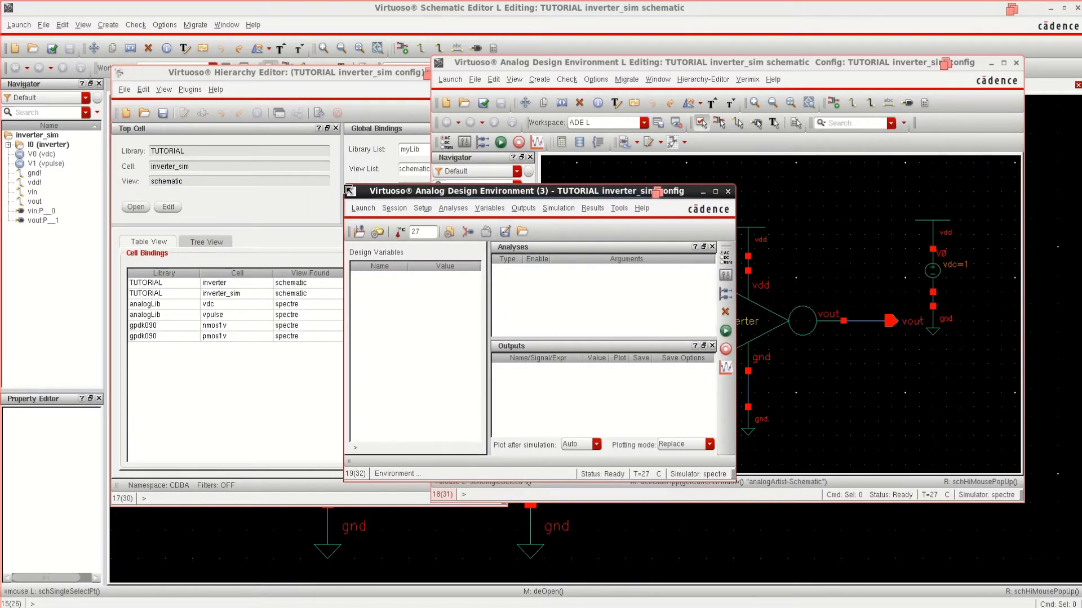
drag(346, 187, 215, 140)
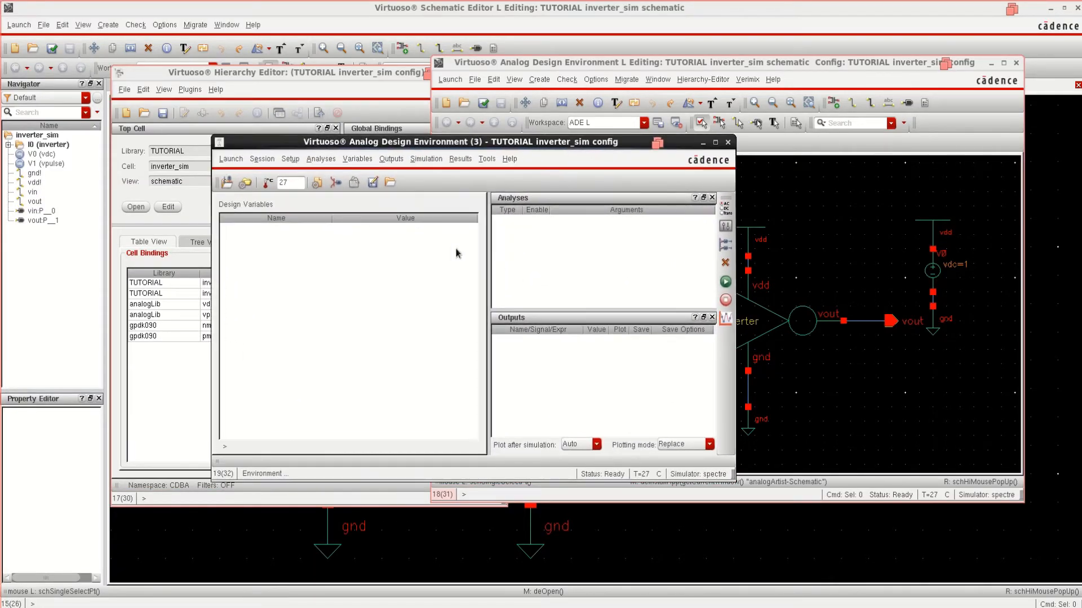
drag(487, 259, 367, 259)
Add an enabled transient analysis with a stop time of 50n and moderate accuracy defaults.
click(320, 159)
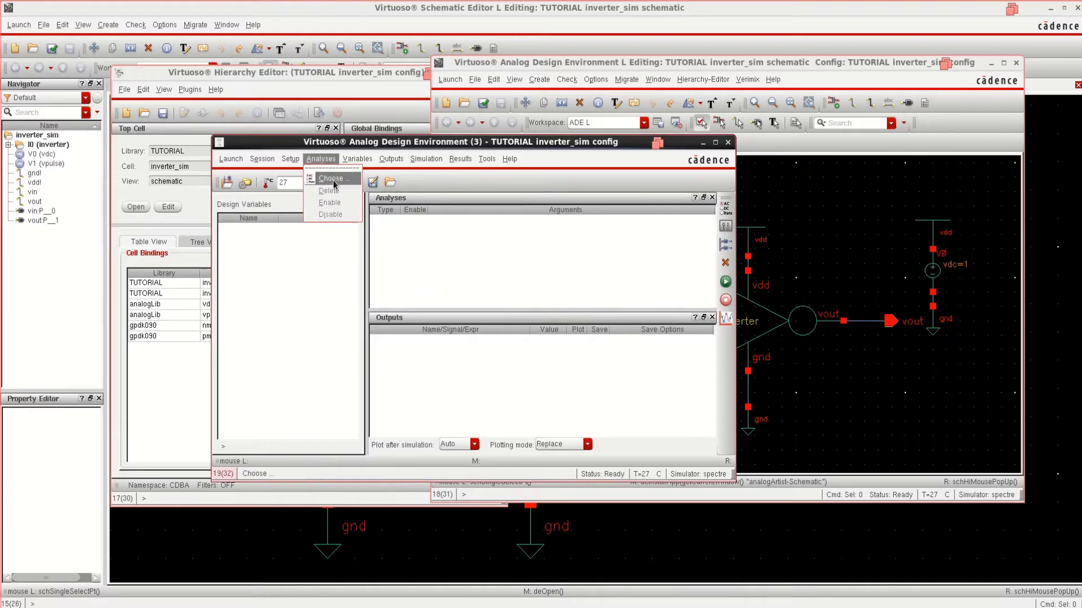
click(332, 178)
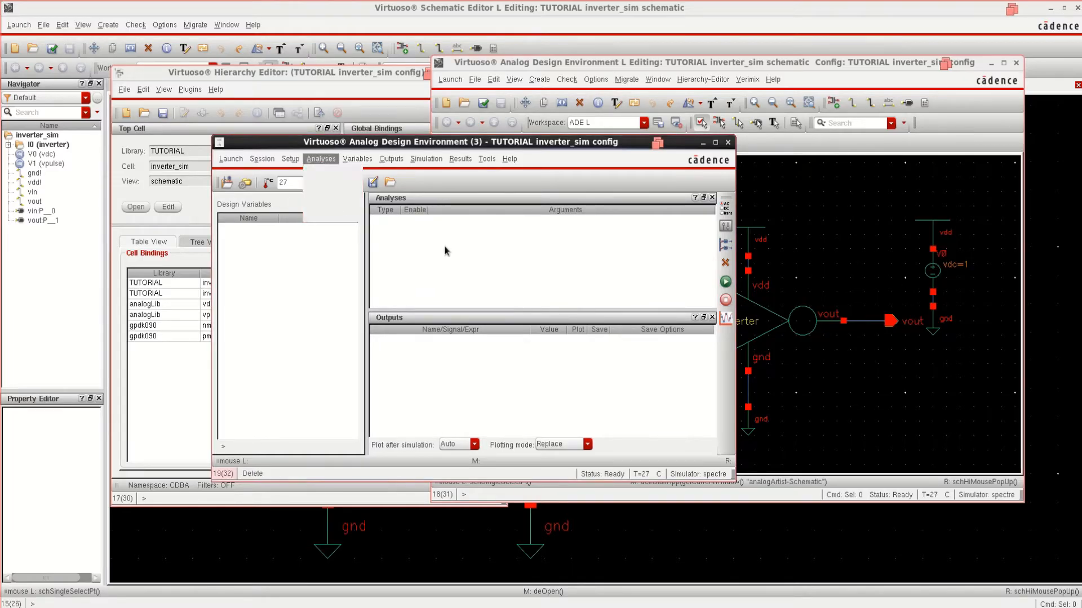
right_click(472, 228)
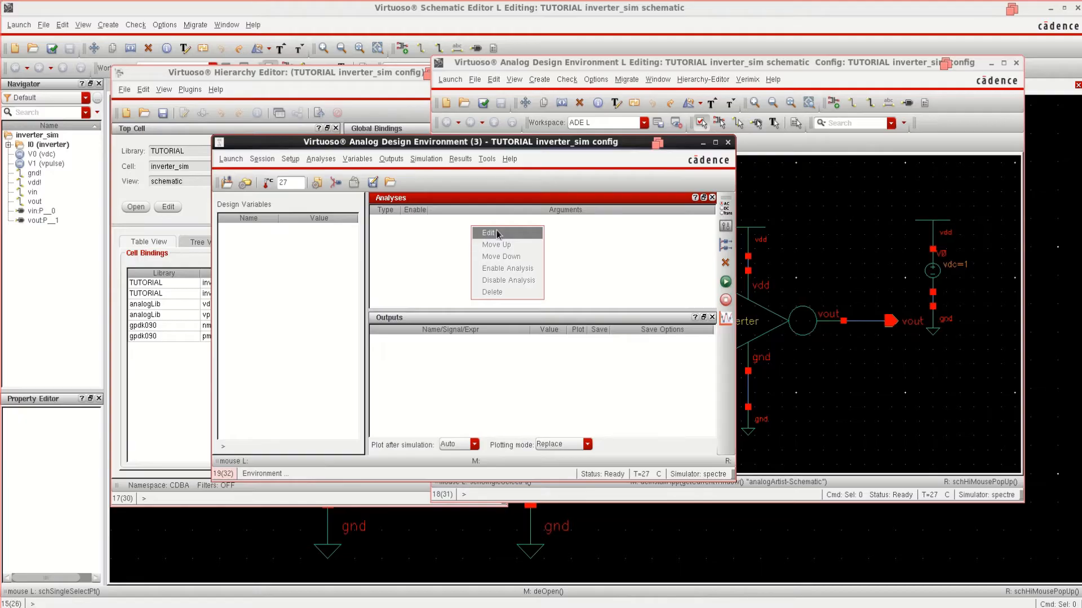
click(498, 234)
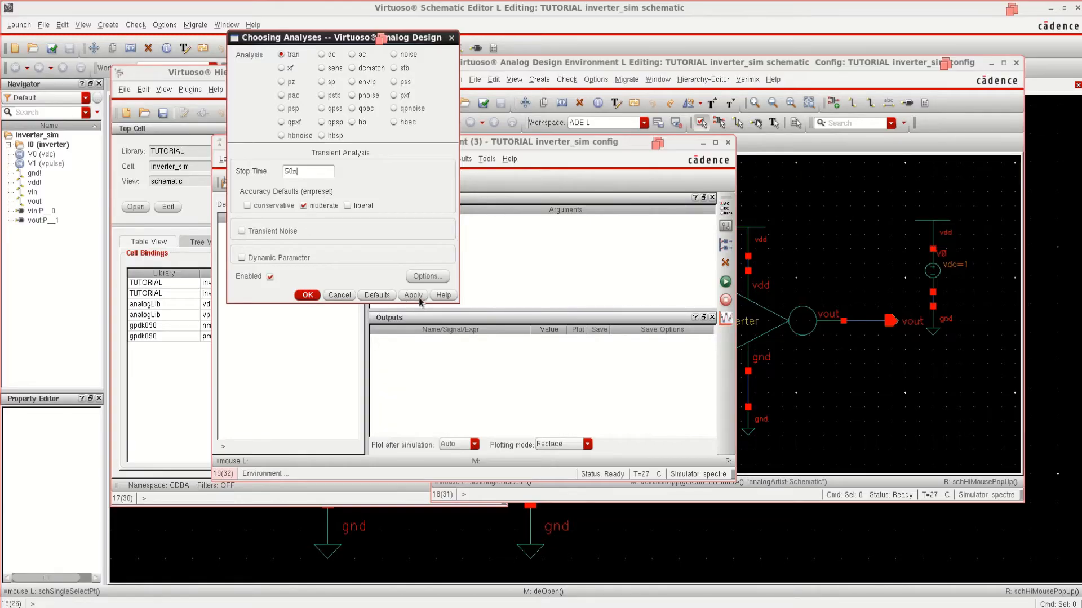
click(307, 295)
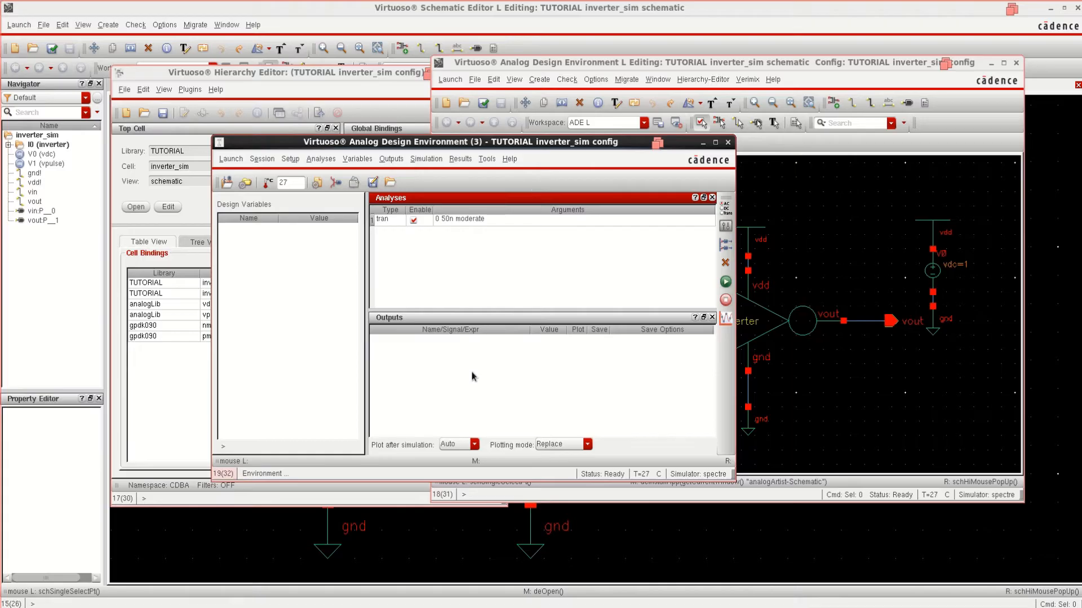
Add the vin and vout nets as plotted outputs by picking their wires in the inverter_sim config schematic.
right_click(487, 361)
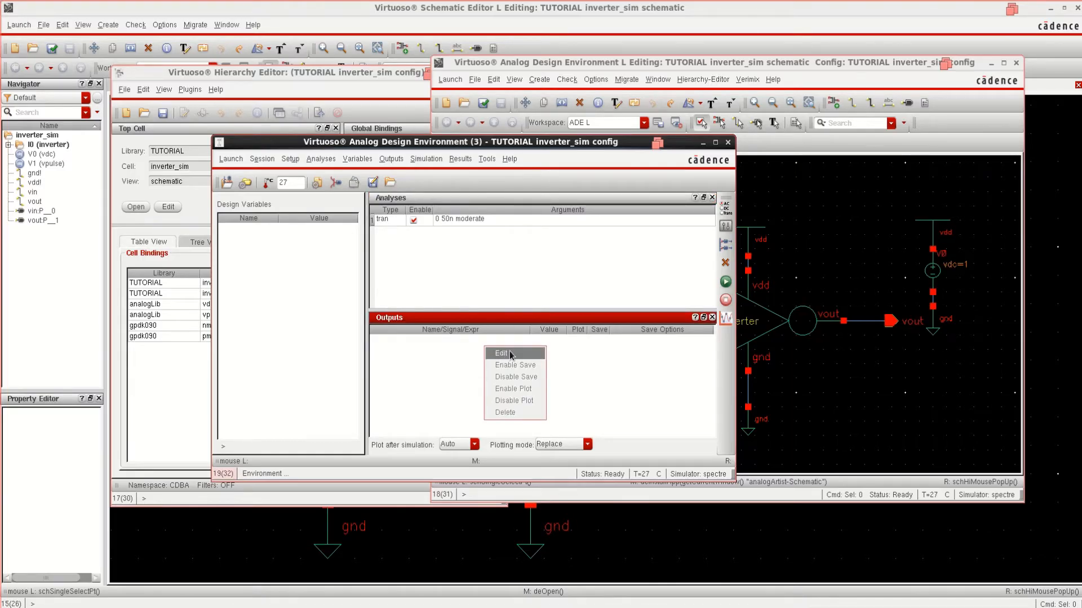
click(511, 353)
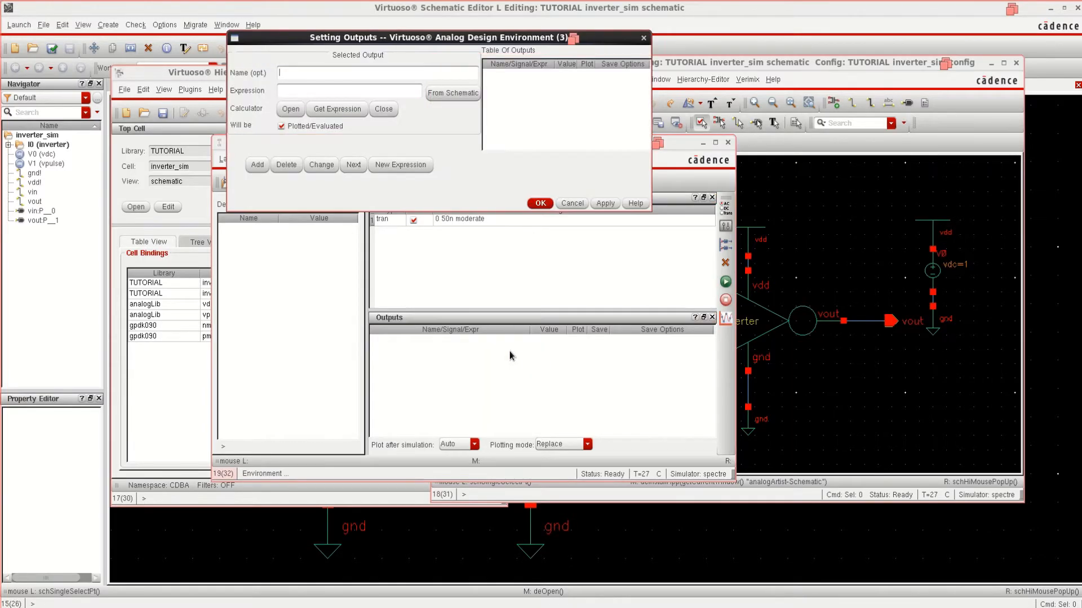
click(448, 94)
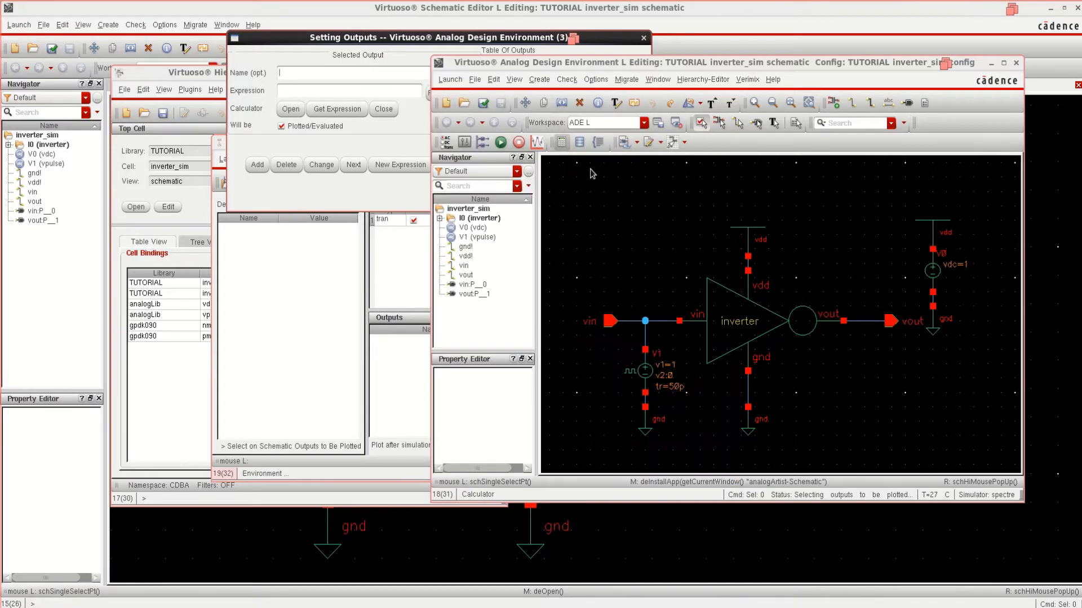
click(661, 321)
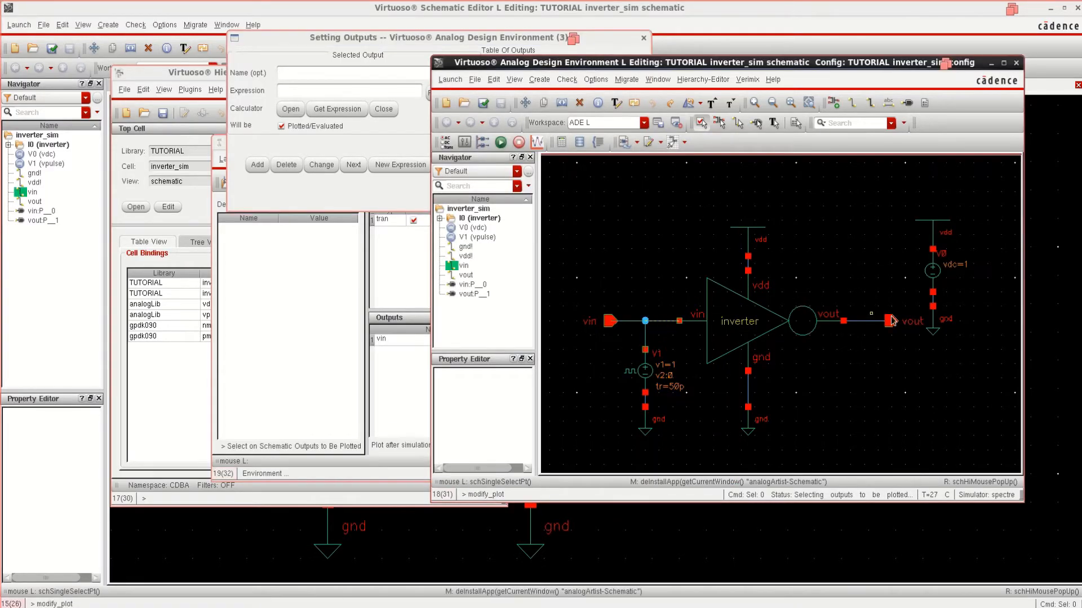
click(865, 321)
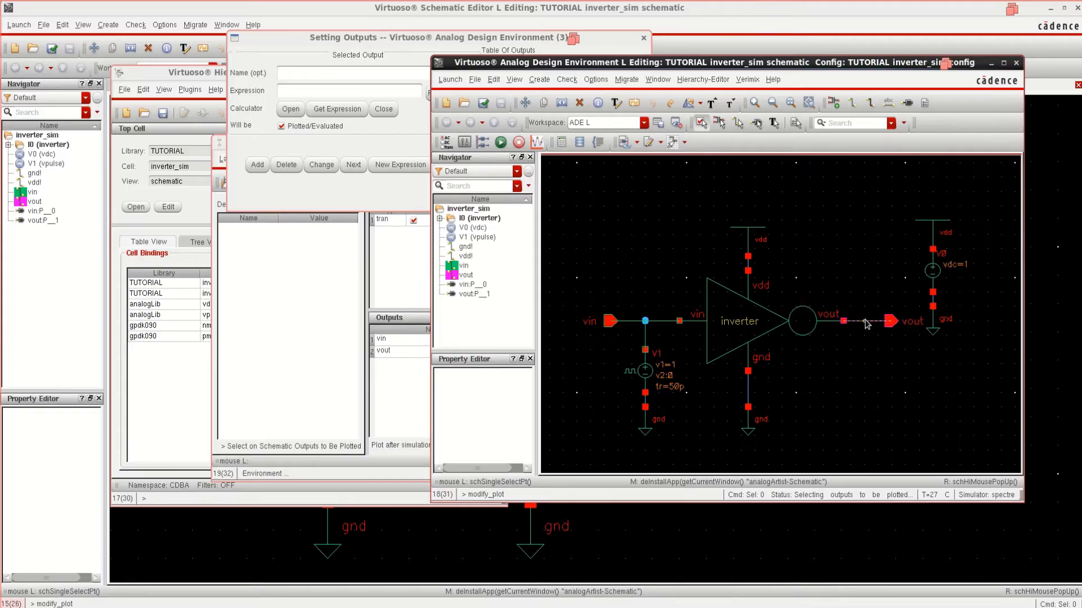
click(323, 39)
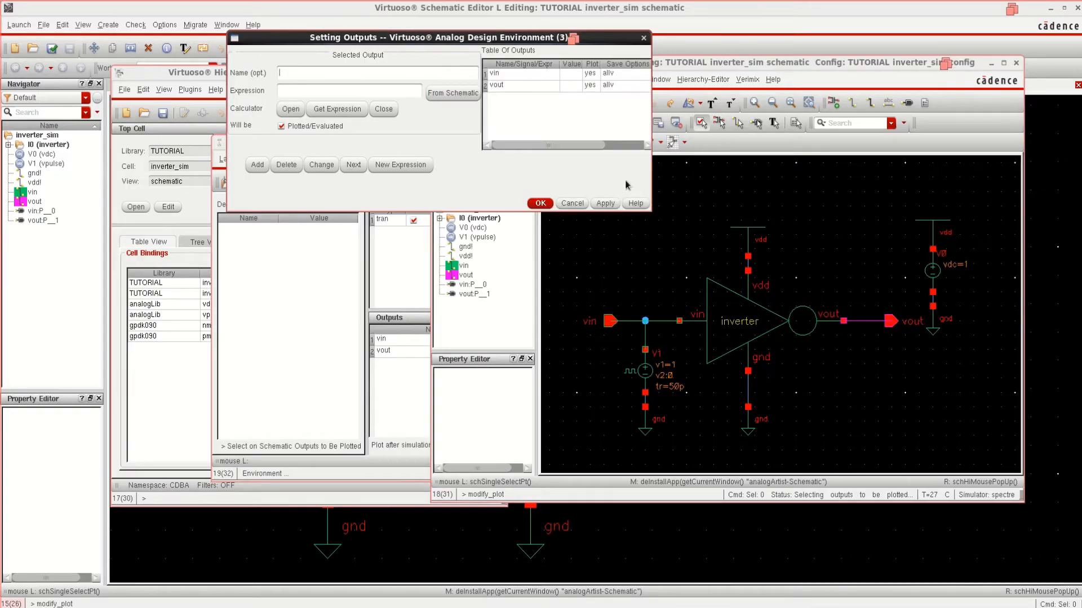
click(541, 203)
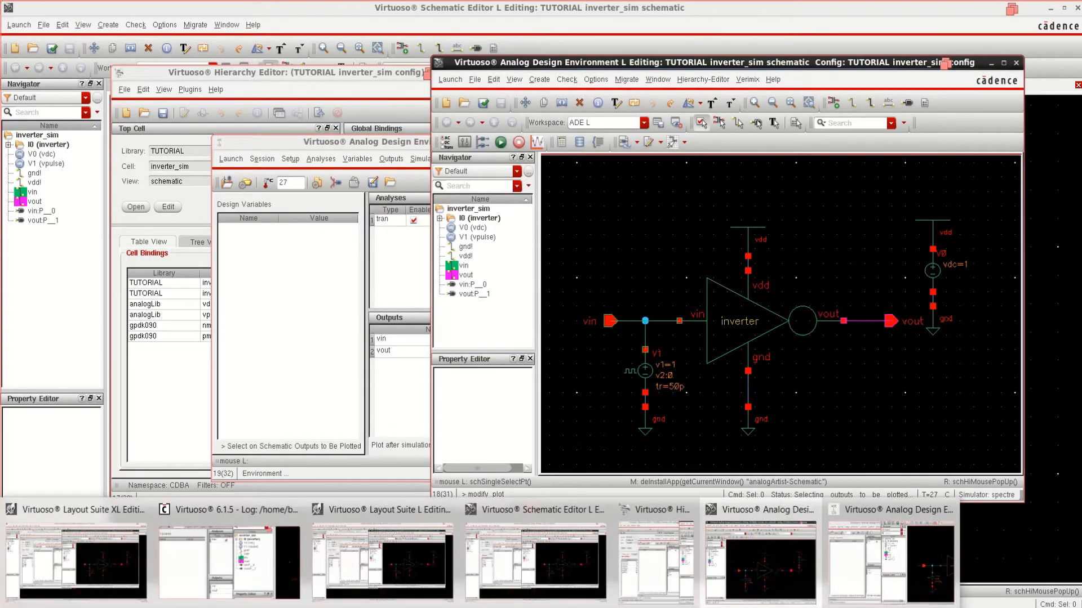
Run the config simulation from ADE L, then split the maximized transient response plot into separate strips by trace.
click(894, 524)
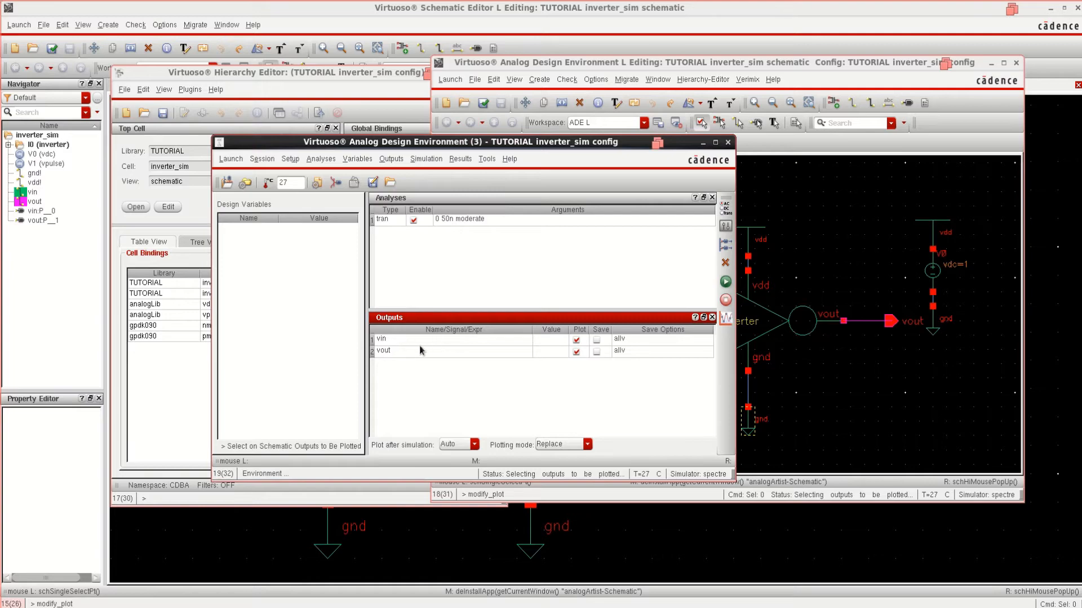
click(726, 283)
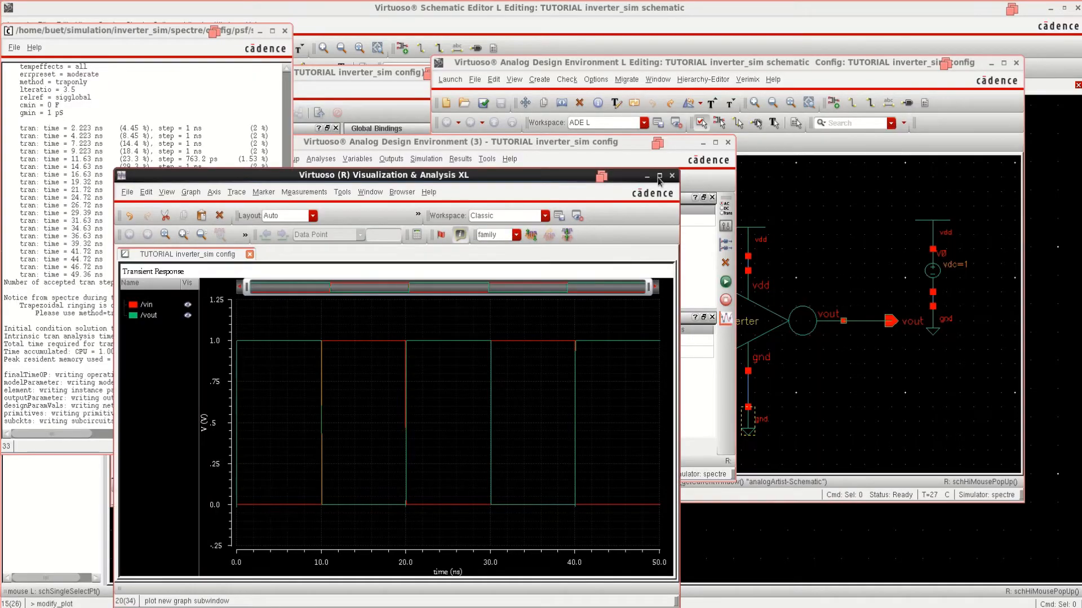
click(659, 176)
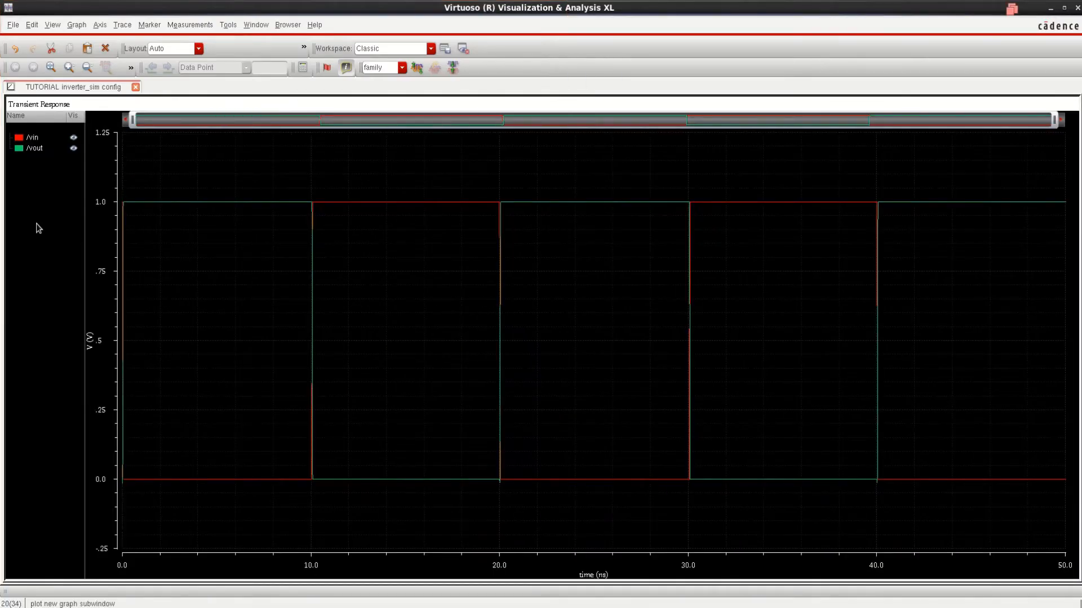
right_click(38, 228)
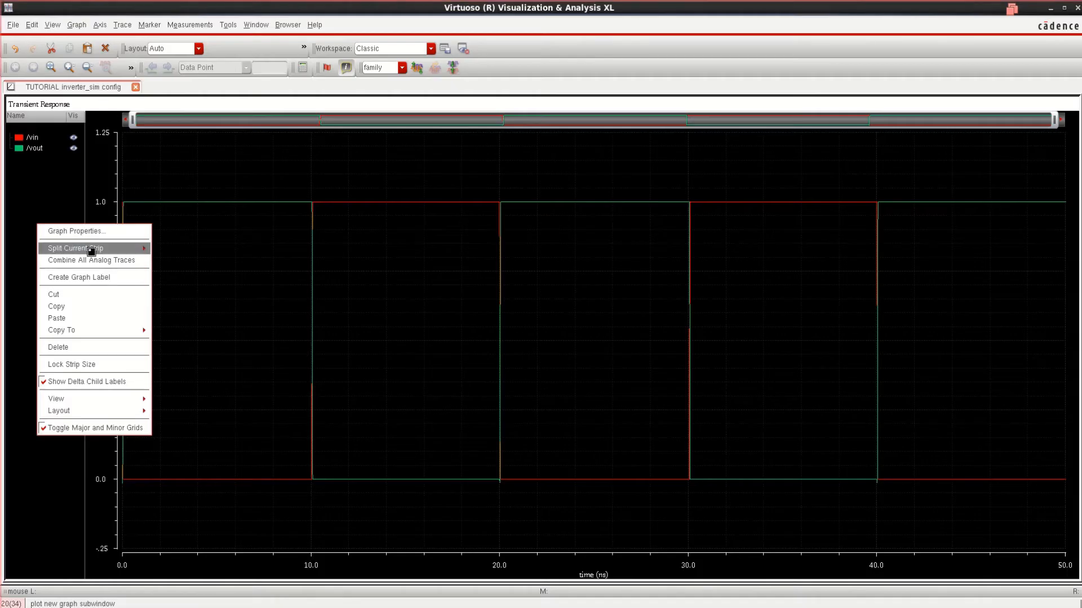
mouse_move(91, 252)
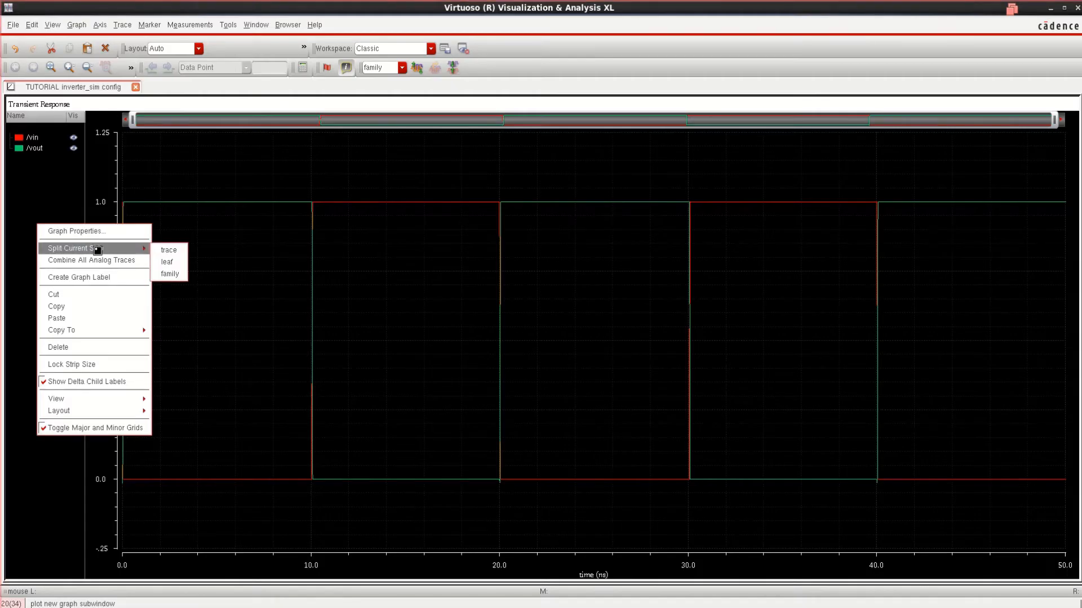
click(178, 252)
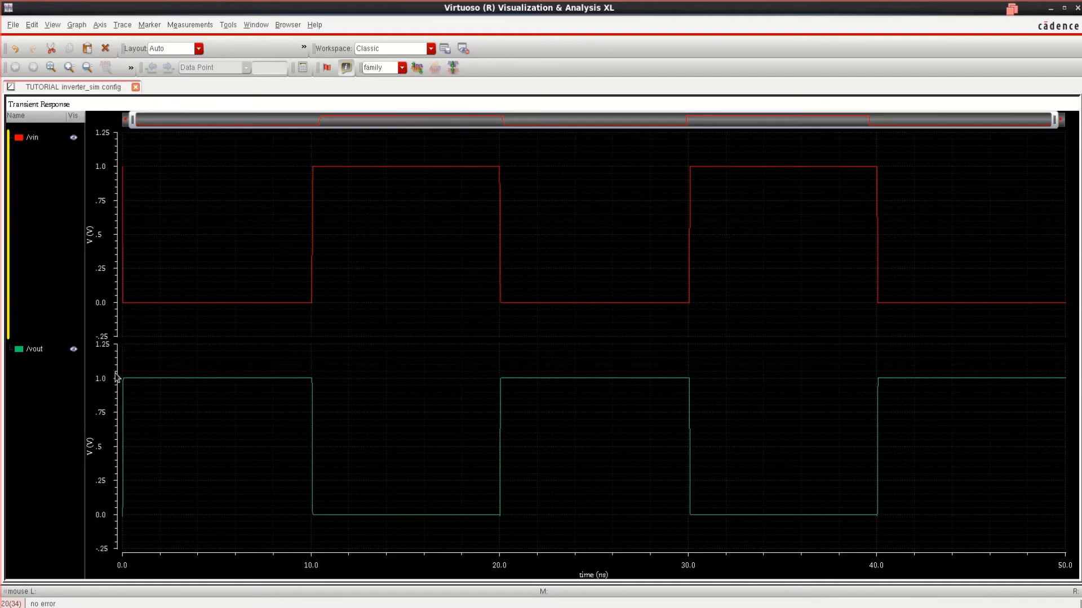
Replace the default name of the /vout trace with /vout-SCH in its trace properties.
click(37, 352)
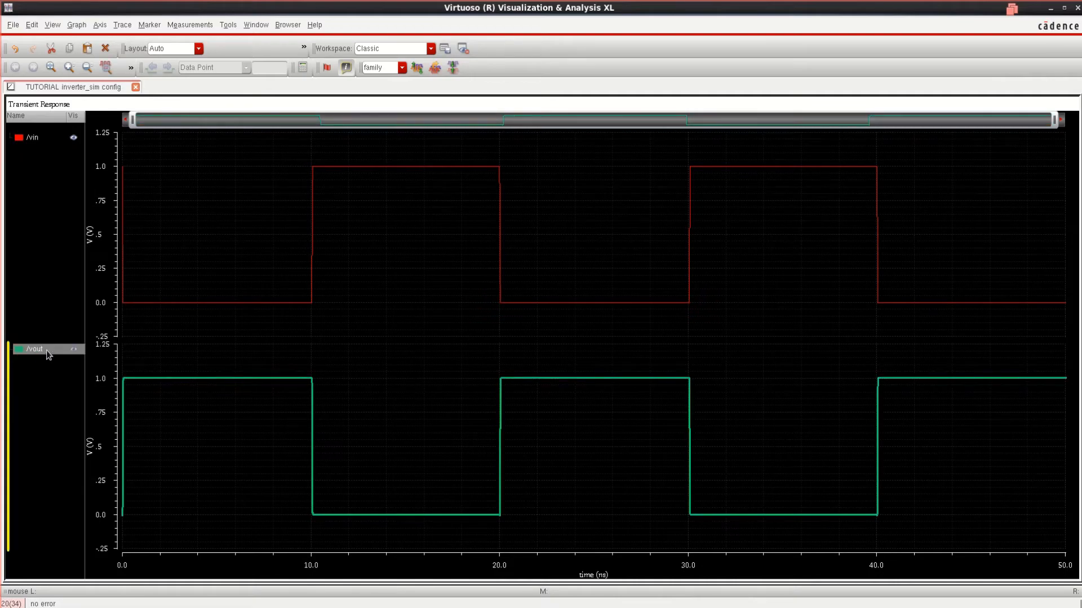
right_click(49, 354)
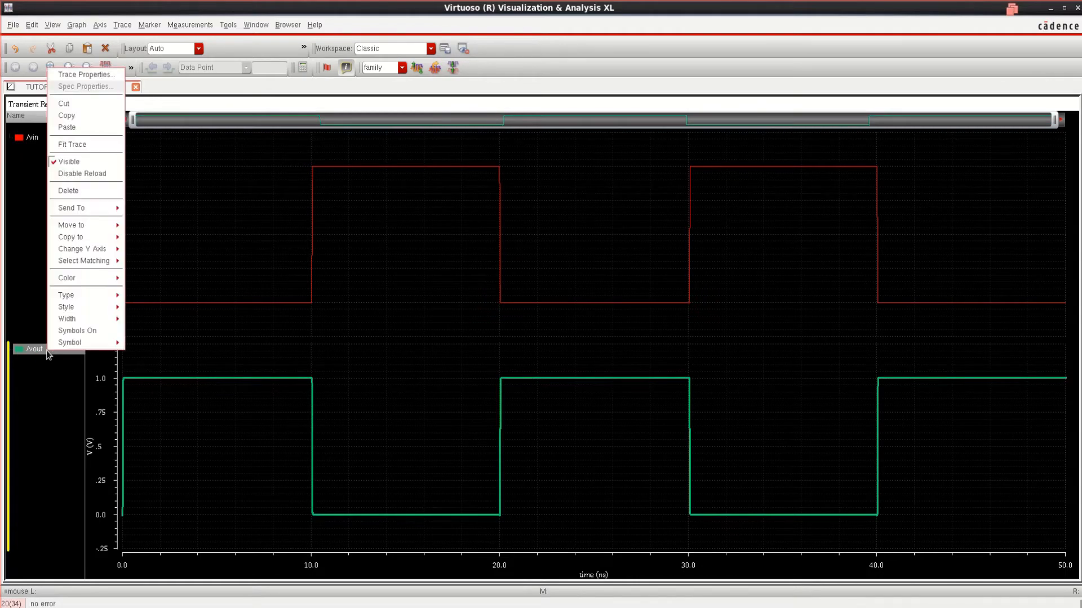
click(95, 73)
click(60, 352)
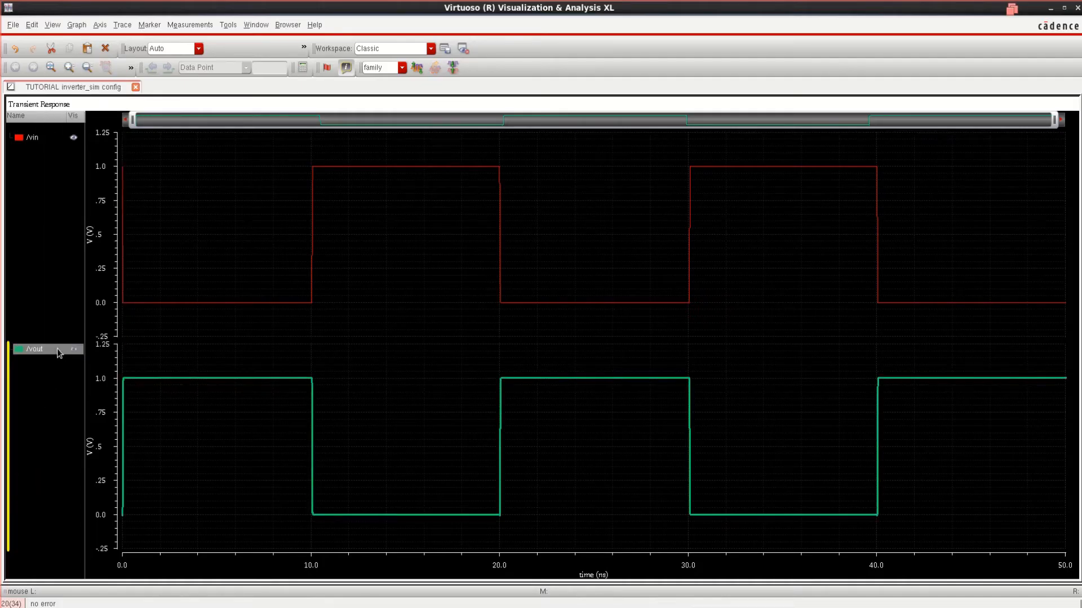
right_click(58, 350)
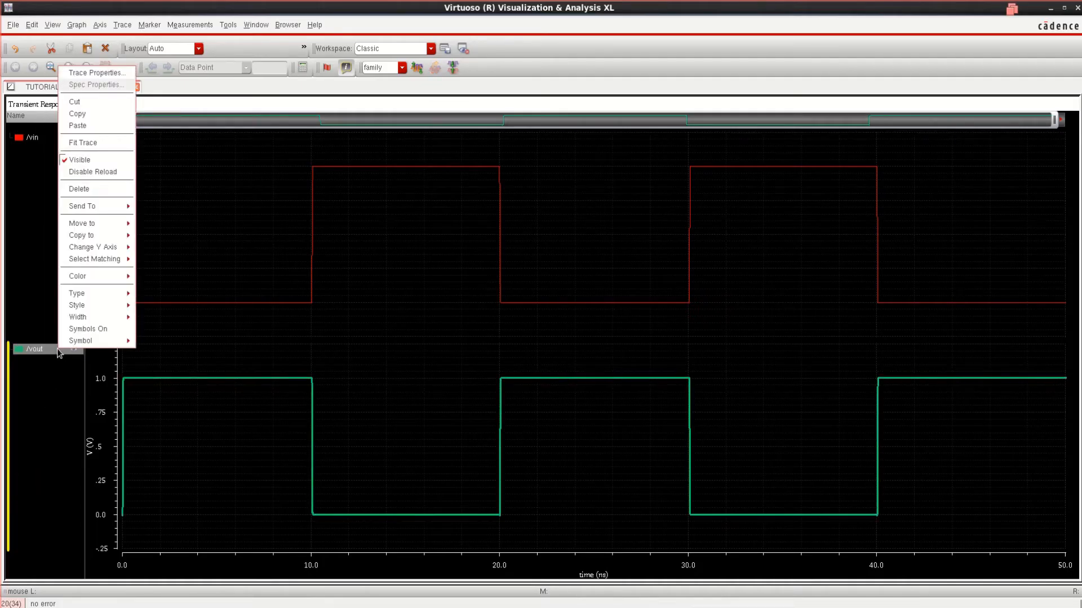
click(106, 73)
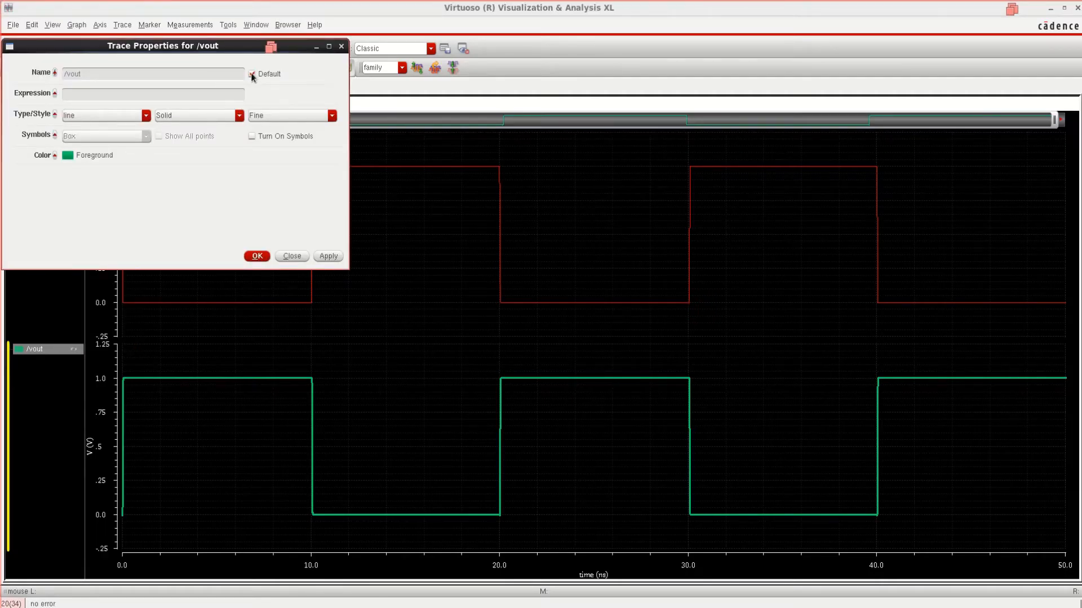
click(252, 76)
click(146, 78)
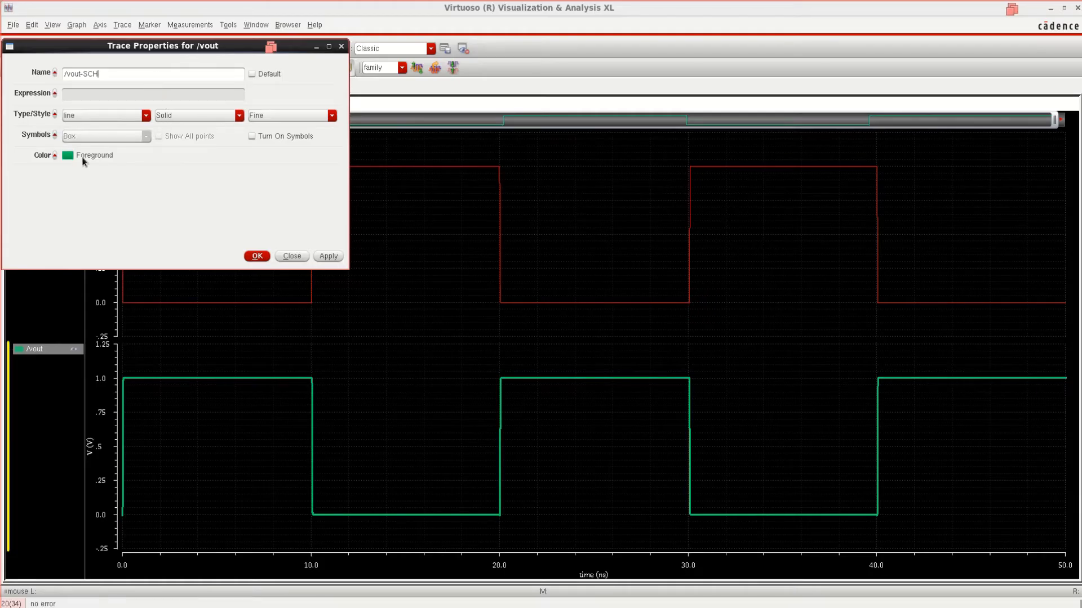
click(68, 155)
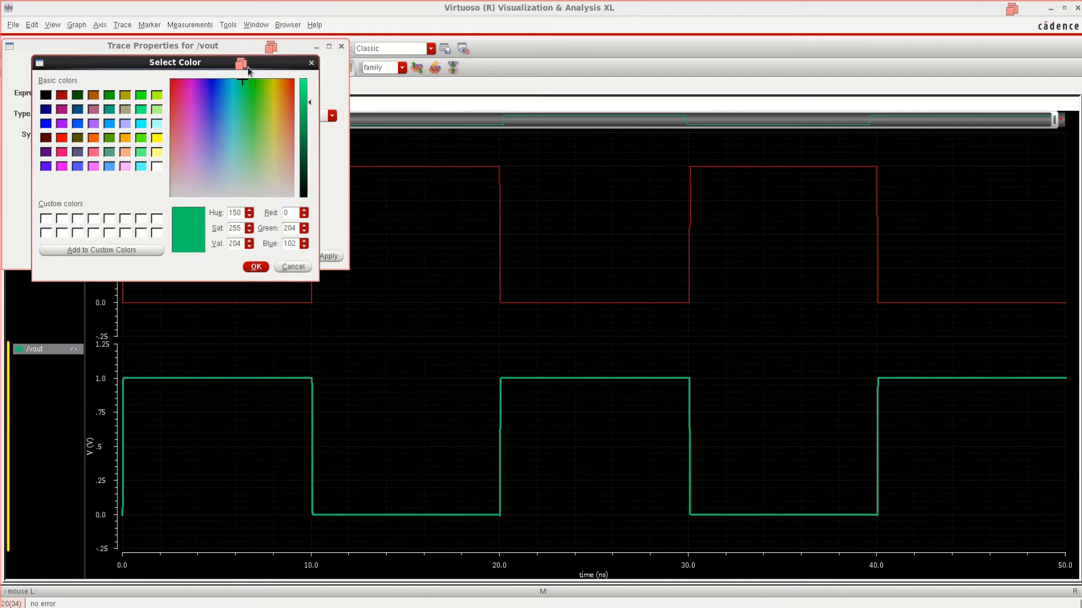
click(311, 63)
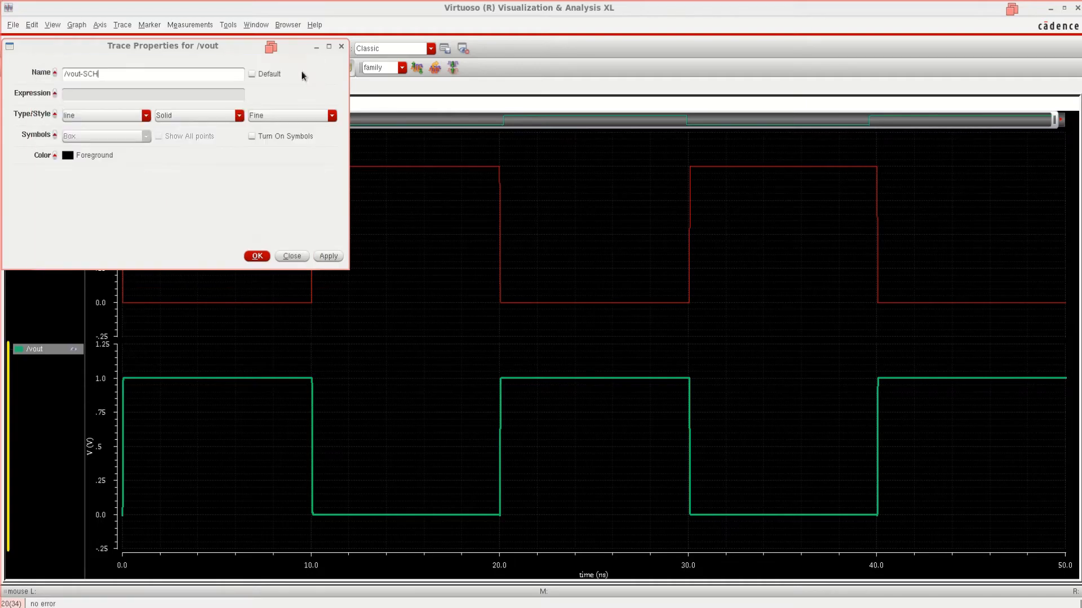
click(258, 256)
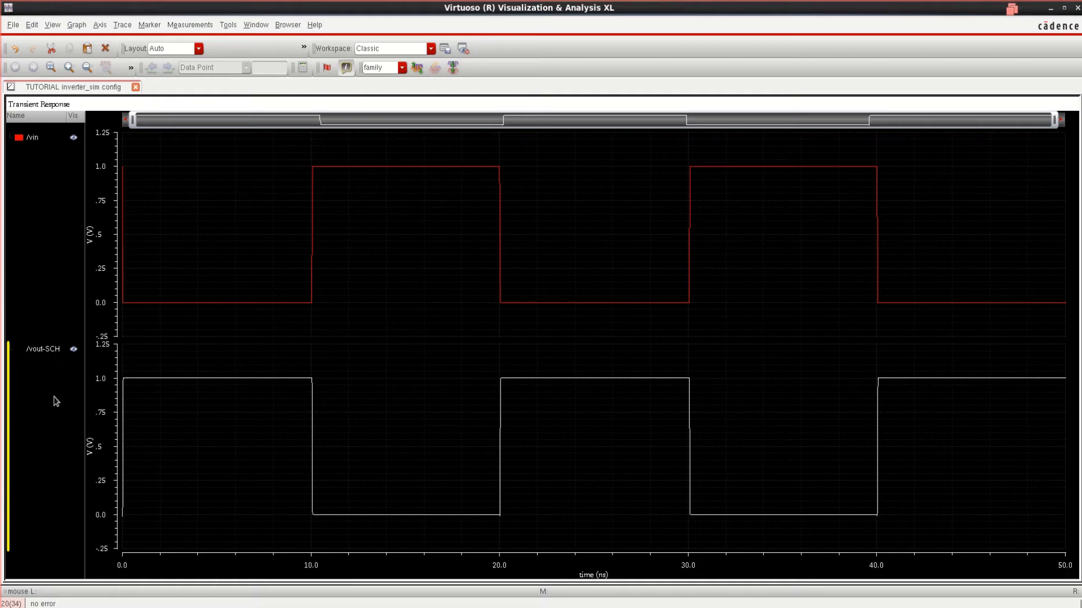
Set the /vout-SCH trace's foreground color to the blue-violet basic color (red 85, green 0, blue 255).
click(51, 350)
right_click(50, 351)
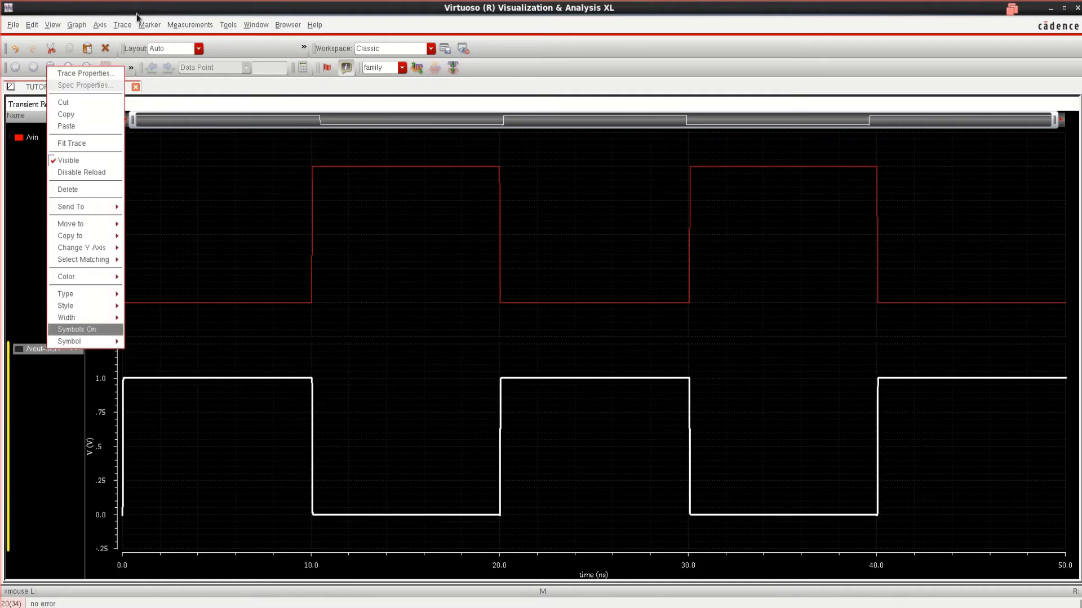
click(79, 73)
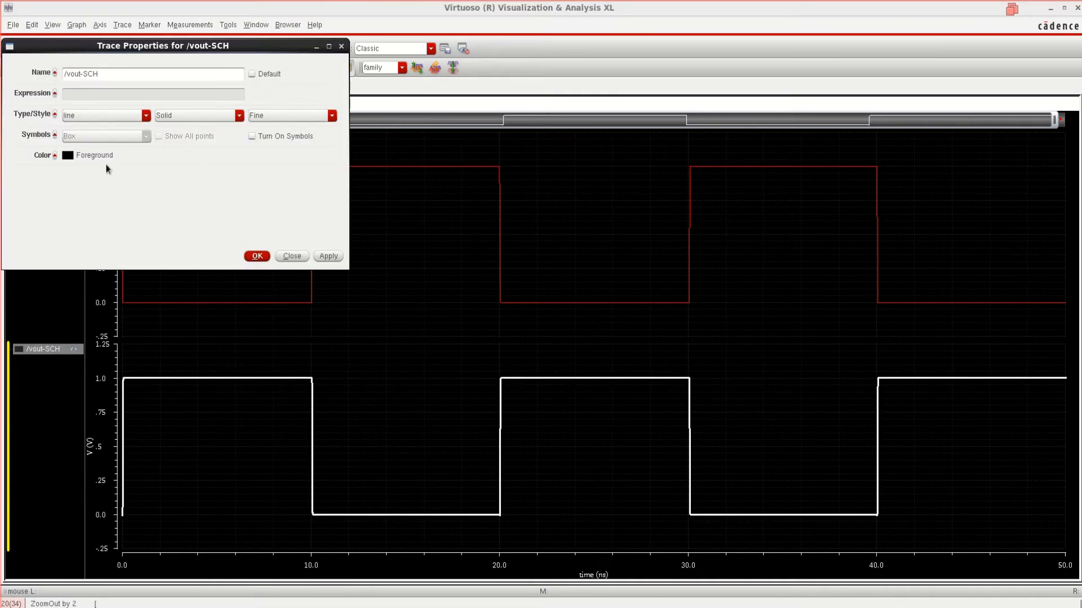
click(68, 156)
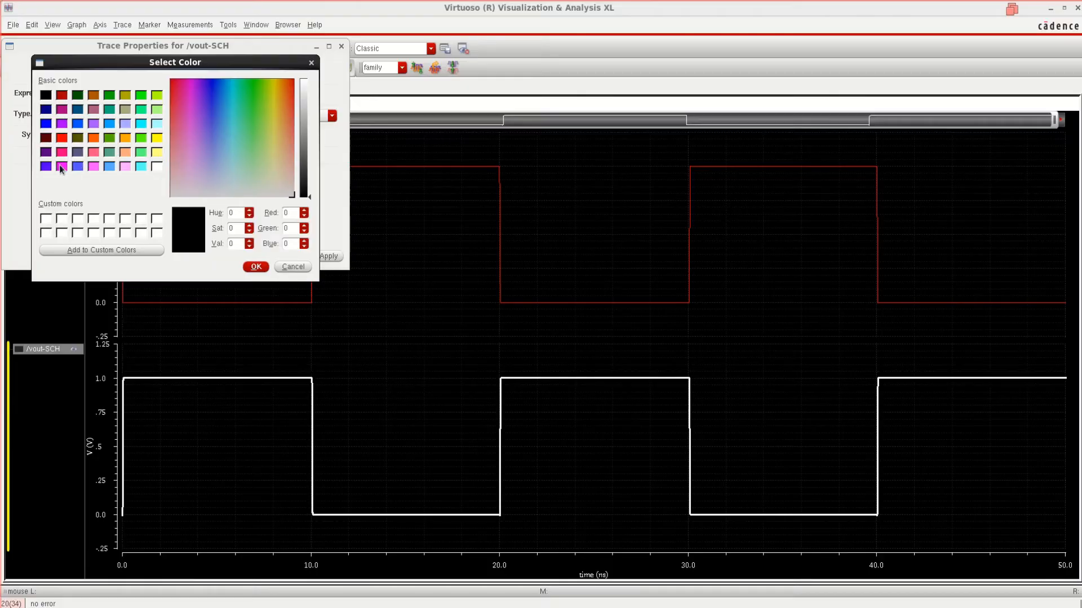
click(51, 165)
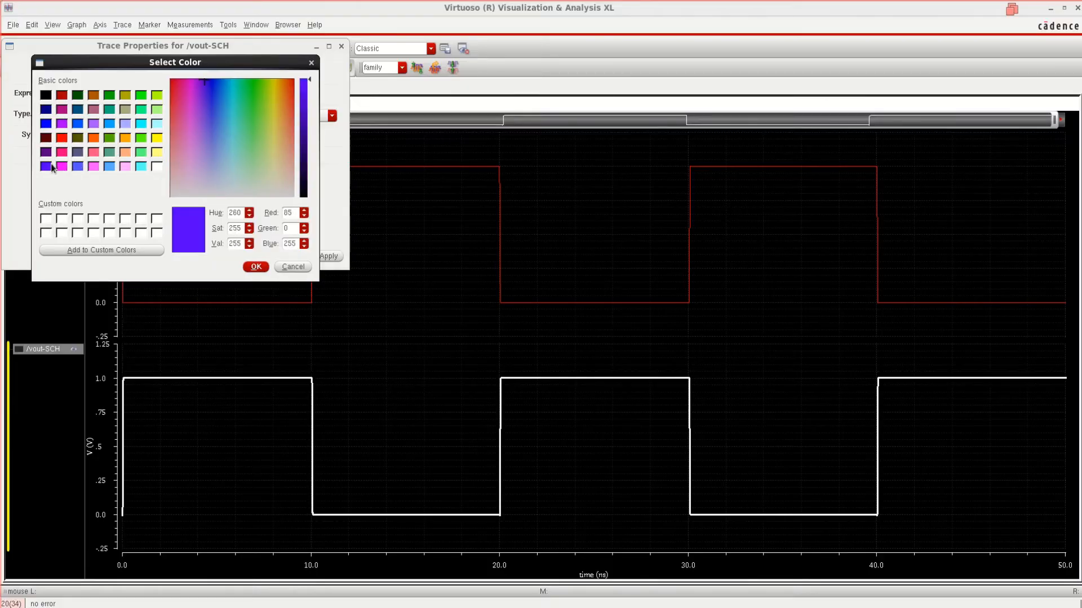
click(256, 266)
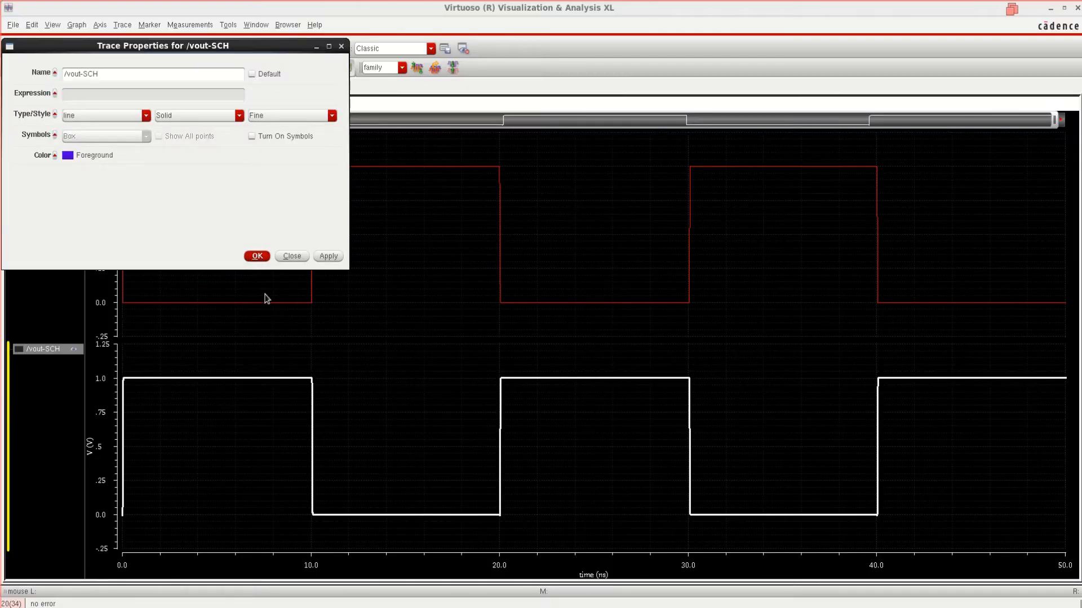
click(255, 258)
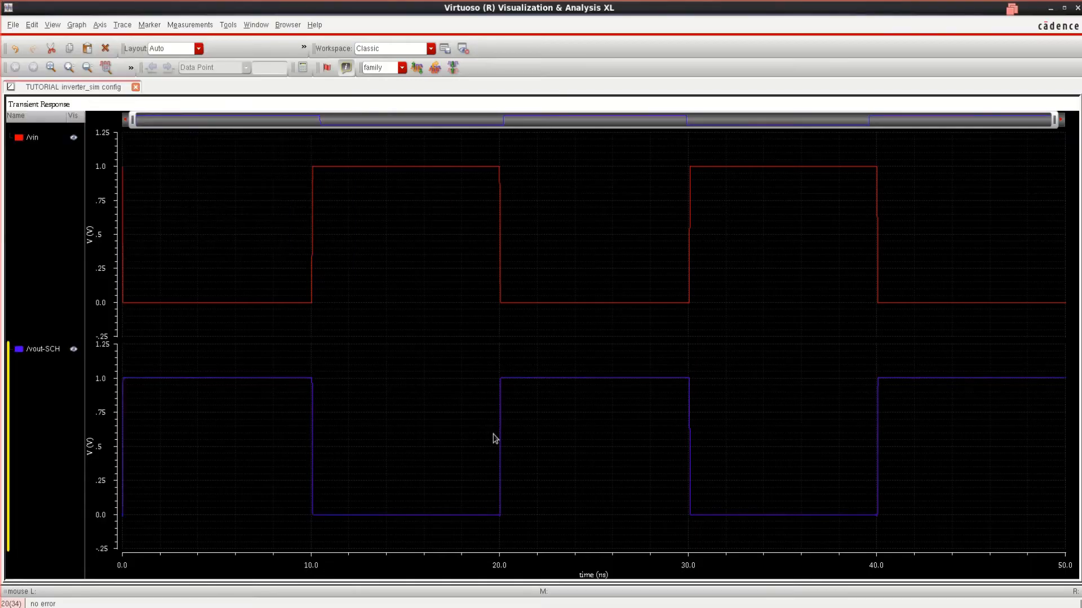
Minimize the waveform plot and bring the Hierarchy Editor window of the inverter_sim config to the front.
click(1051, 9)
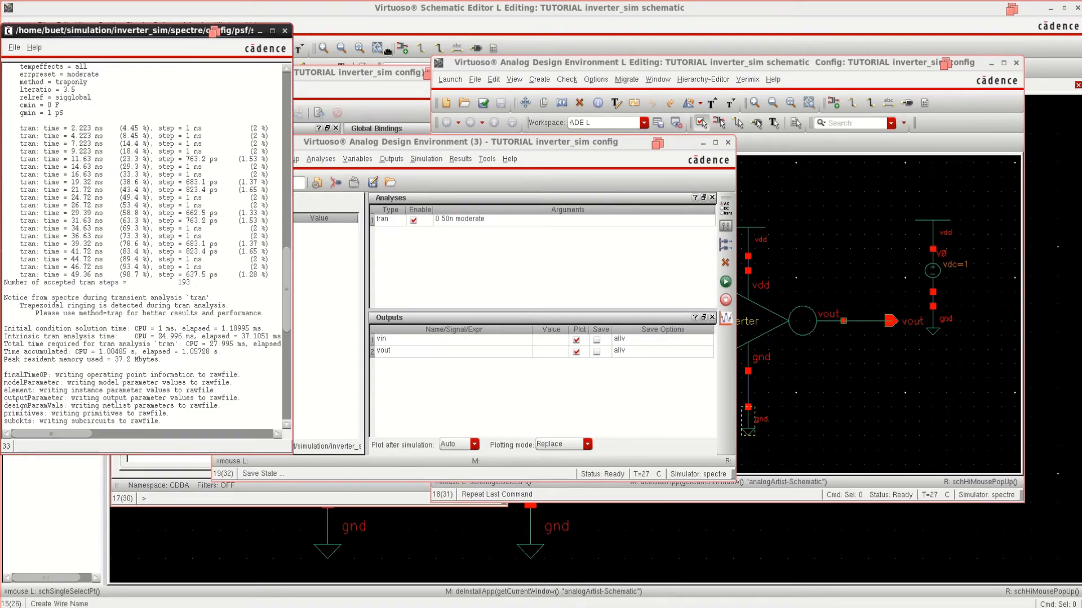
click(371, 24)
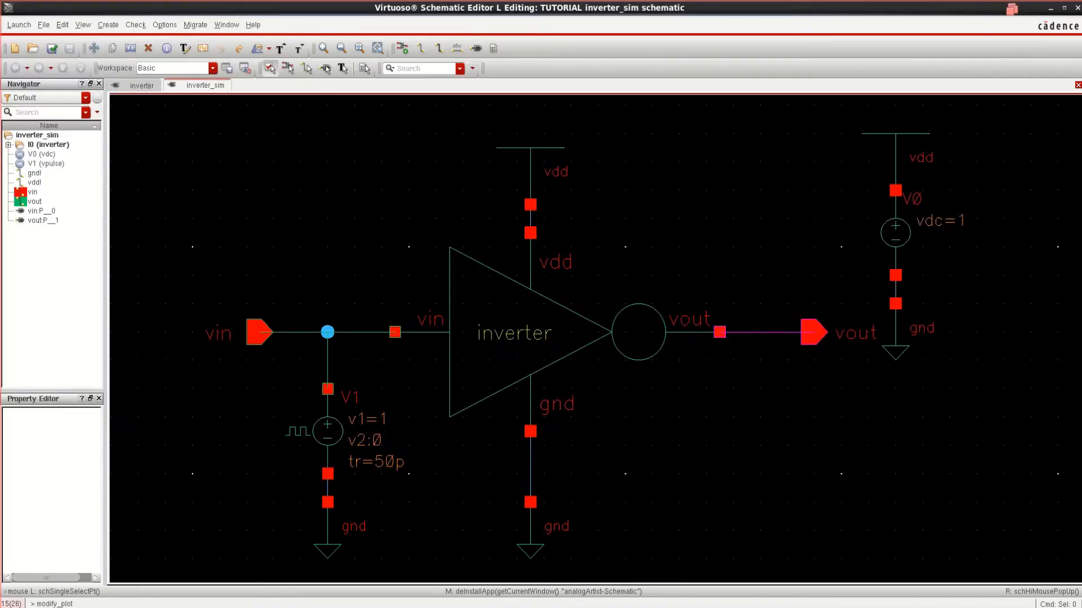
mouse_move(532, 607)
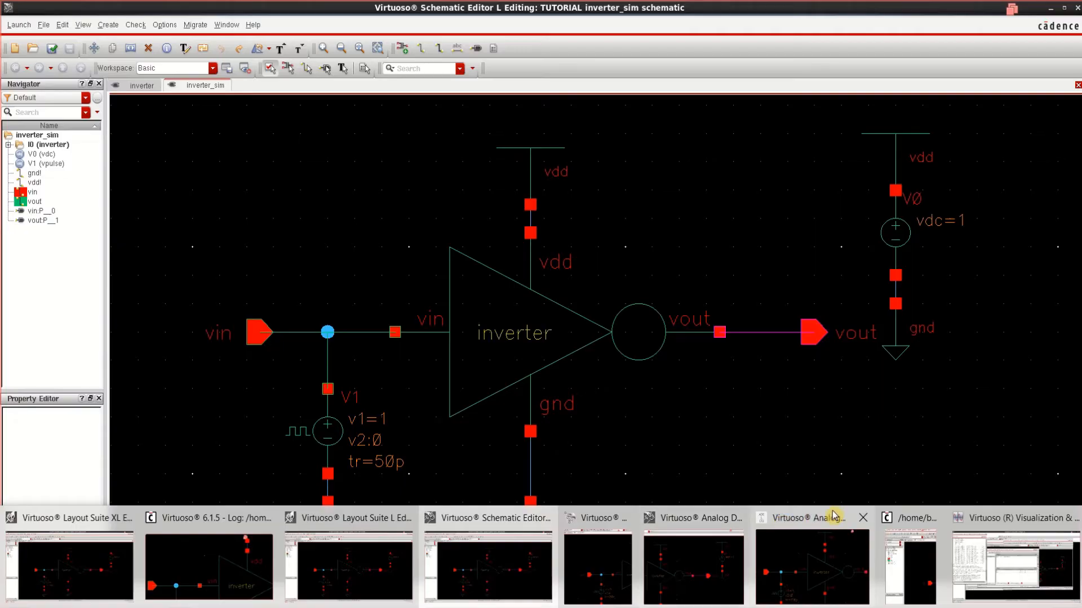
mouse_move(831, 515)
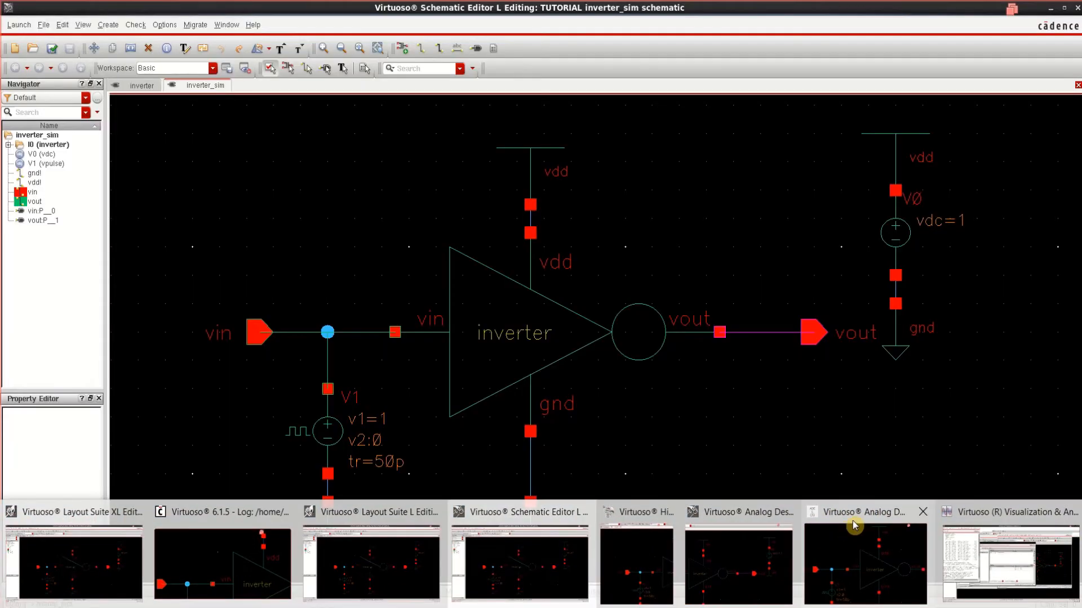
click(853, 525)
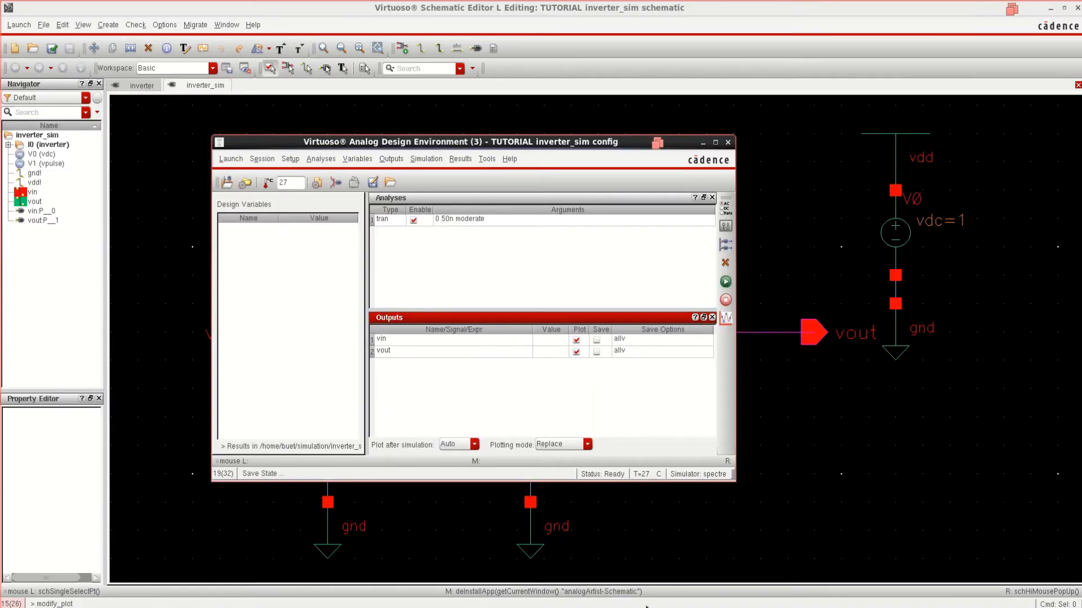
mouse_move(485, 606)
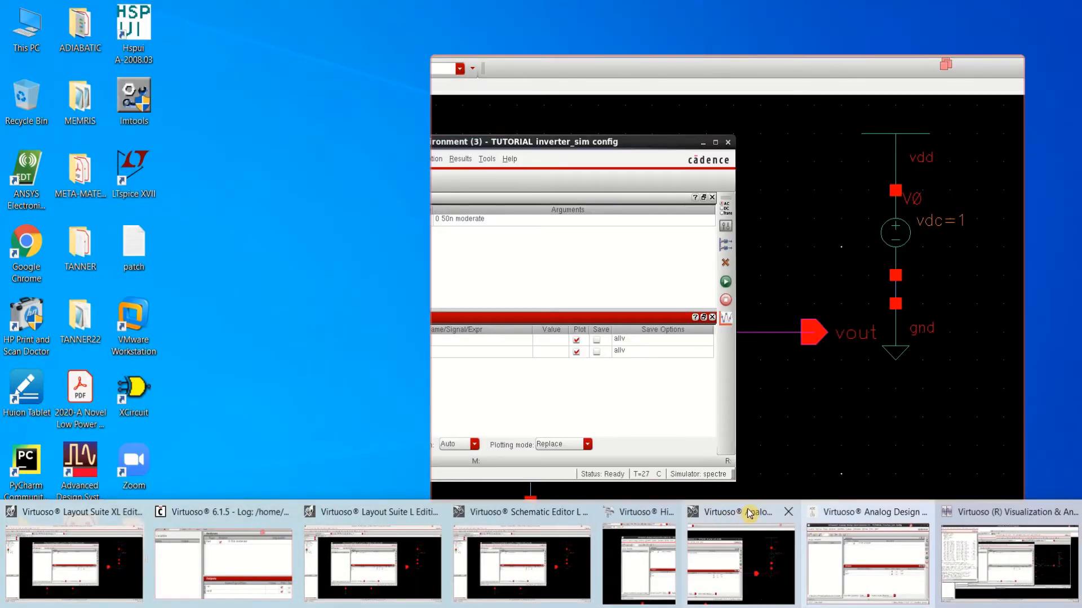
click(747, 509)
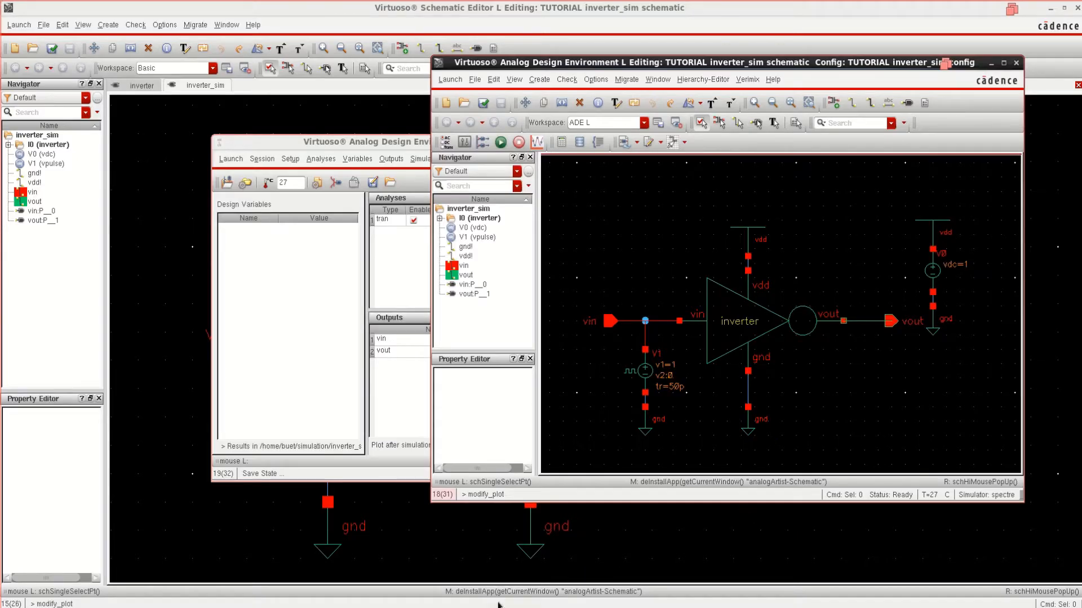
mouse_move(449, 592)
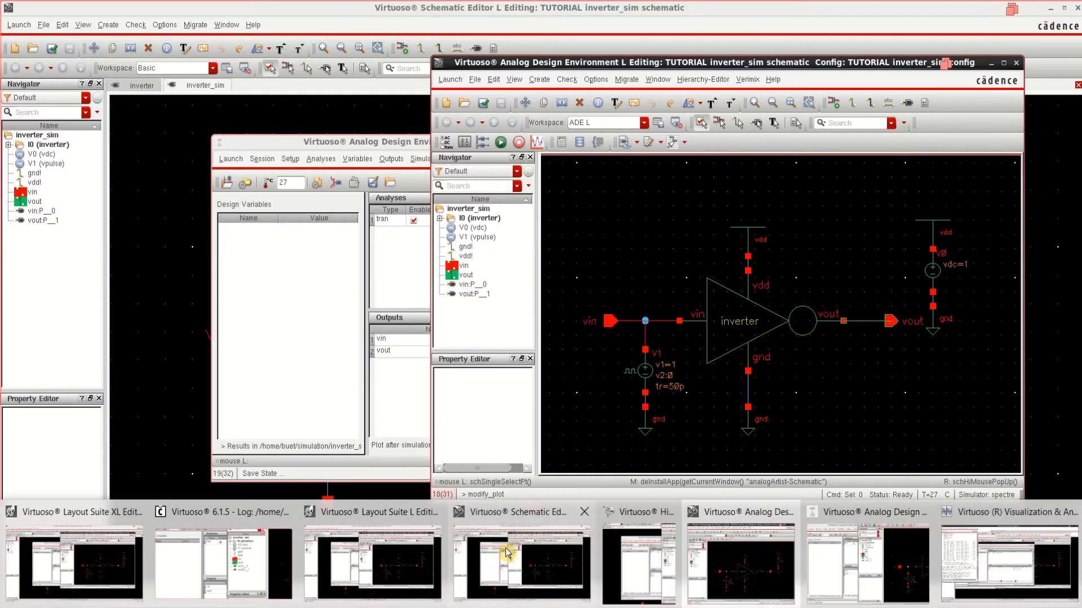
click(649, 520)
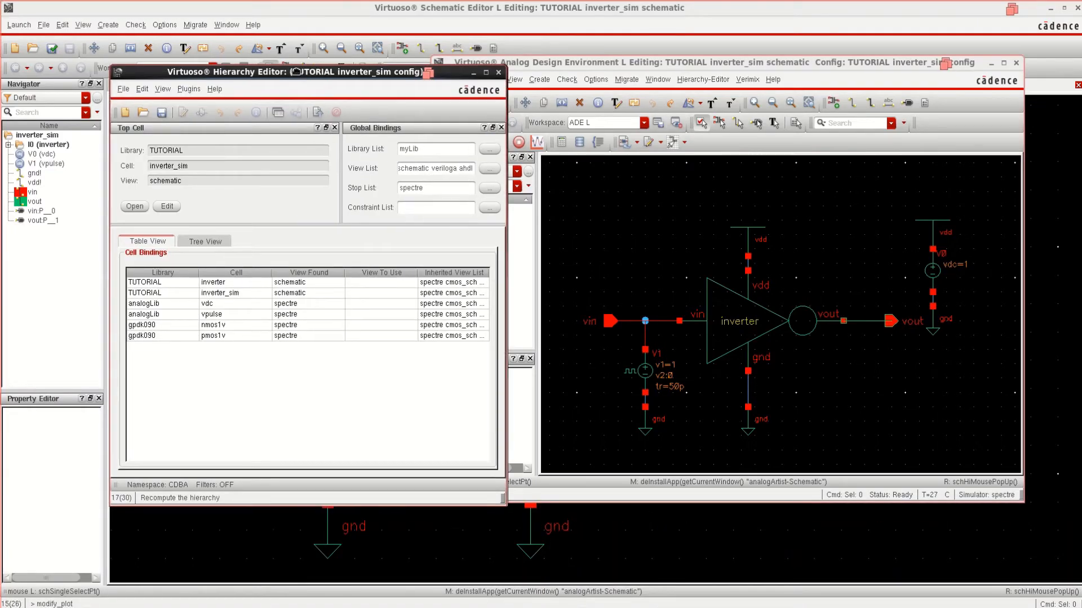
drag(313, 68, 305, 68)
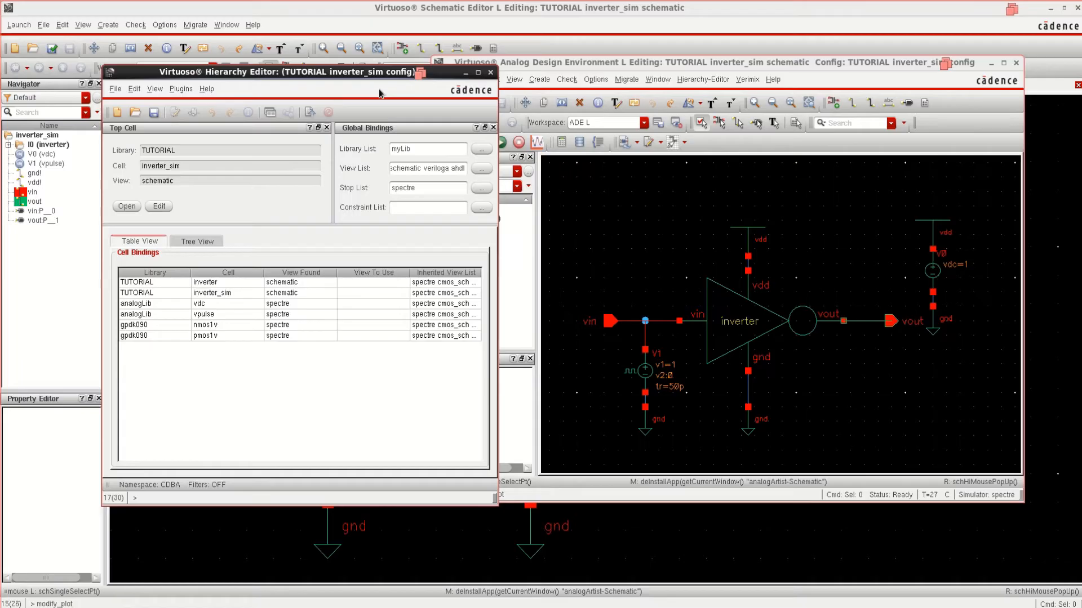
Examine the config's instance tree, including the transistors inside the inverter I0 and the V0 and V1 sources.
click(309, 283)
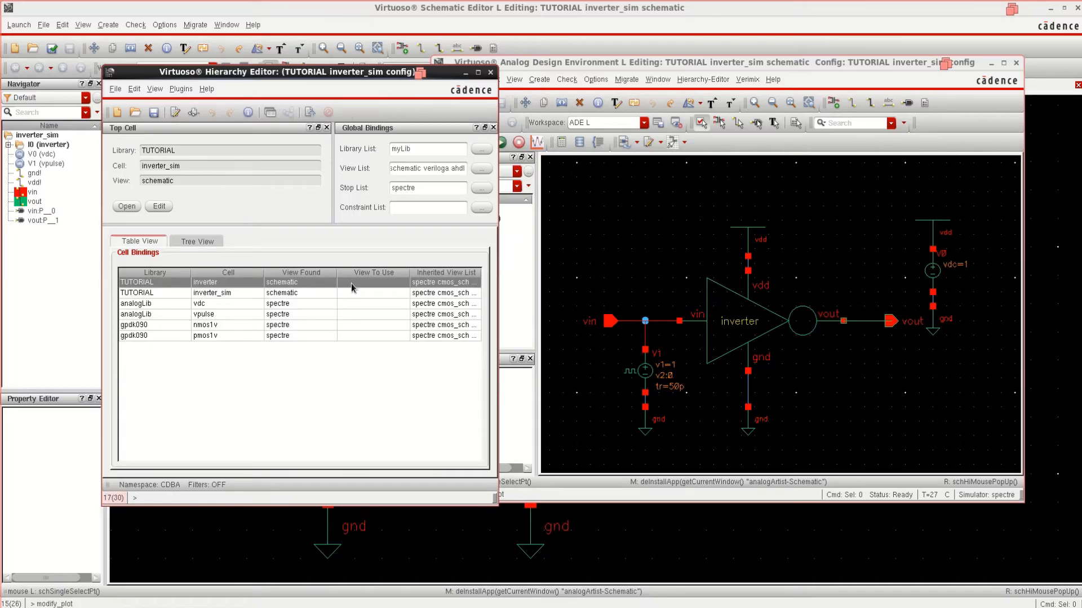
click(201, 243)
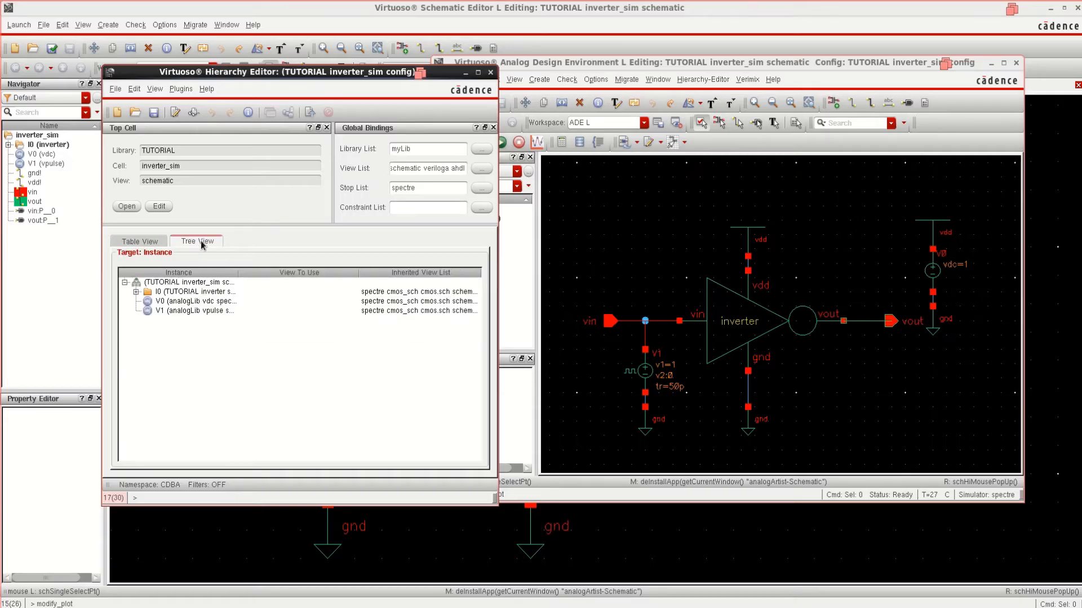
click(136, 292)
click(190, 303)
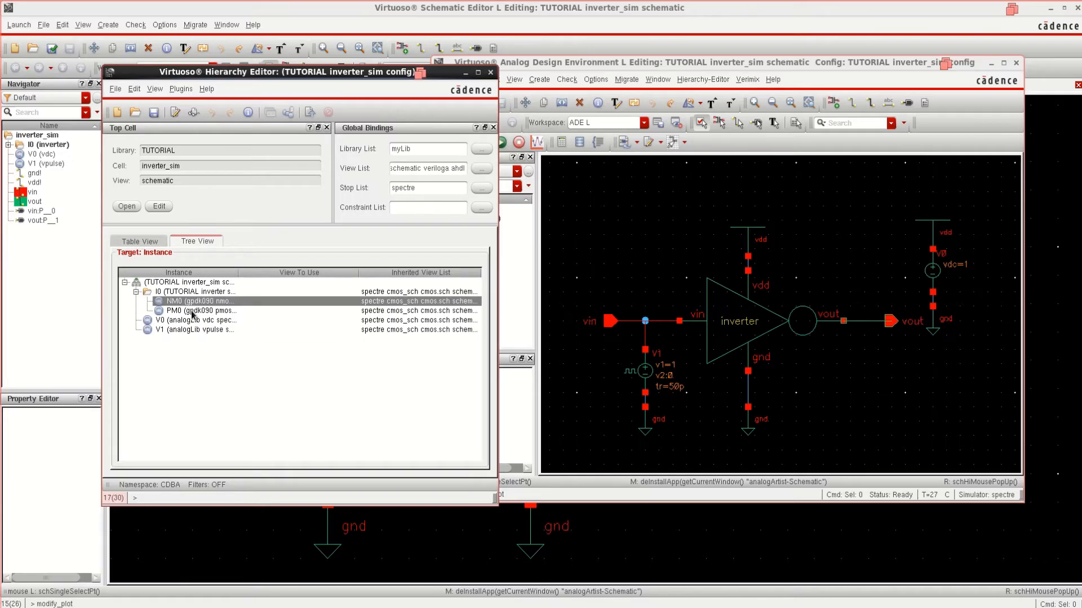
click(193, 313)
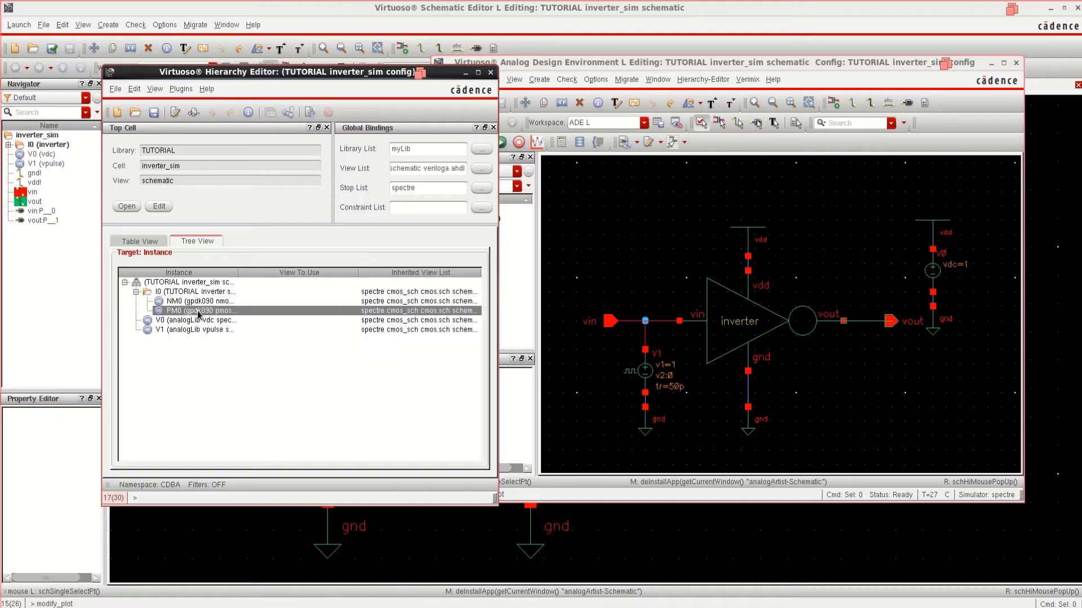
click(168, 321)
click(172, 331)
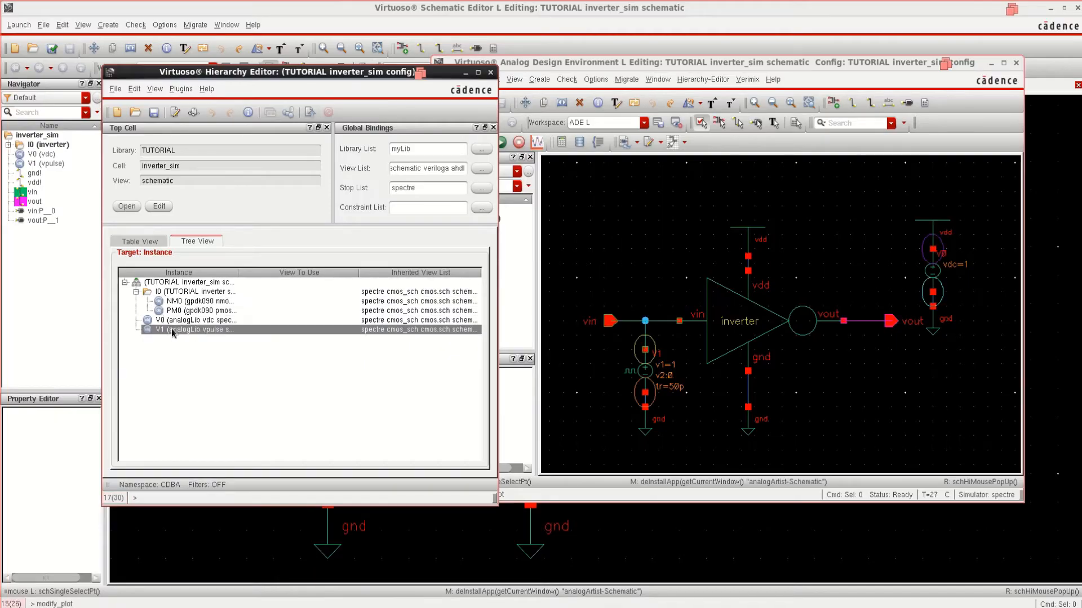
click(203, 321)
click(206, 331)
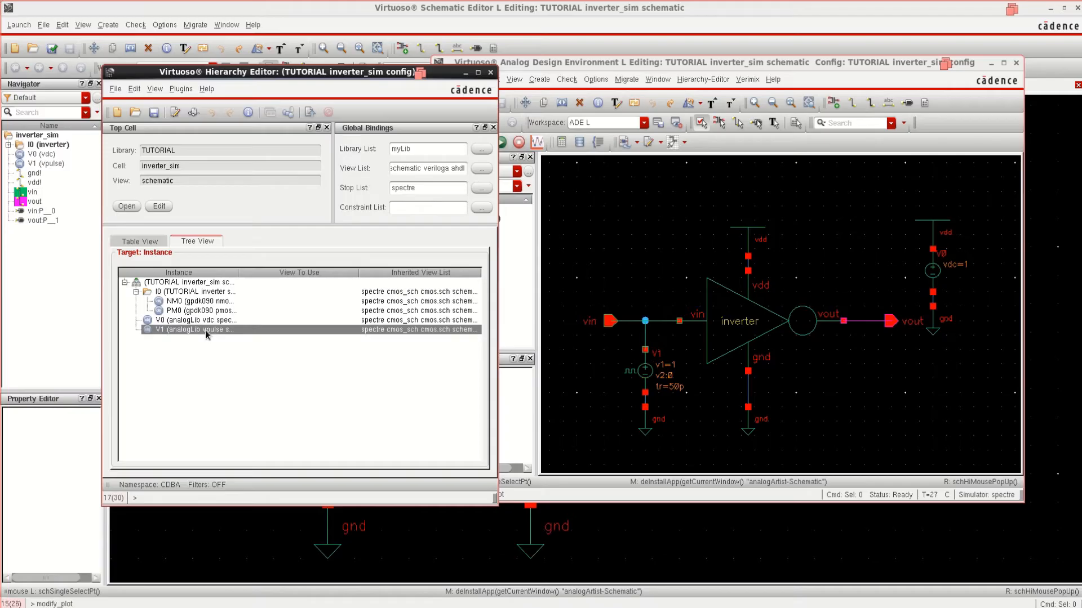
In the cell bindings table, set the cell view of the TUTORIAL inverter cell to av_extracted.
click(145, 242)
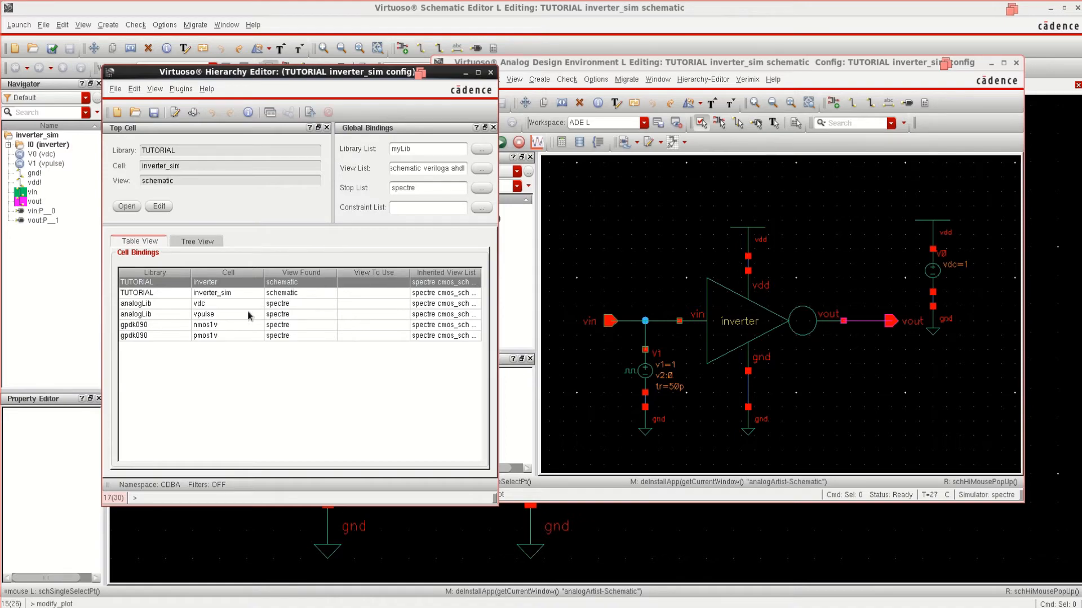
click(303, 337)
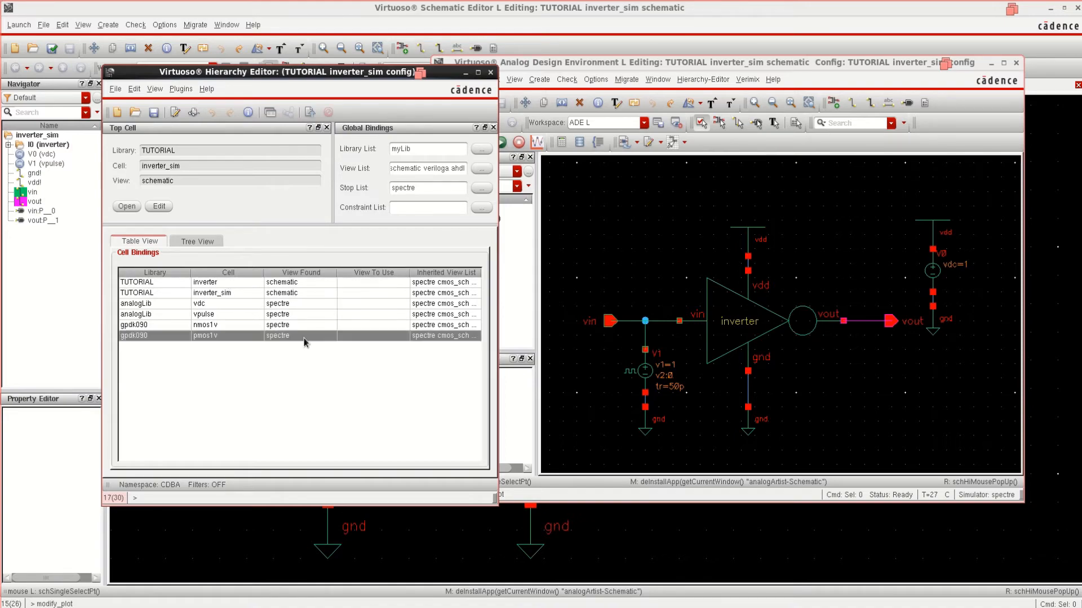
click(311, 283)
right_click(319, 282)
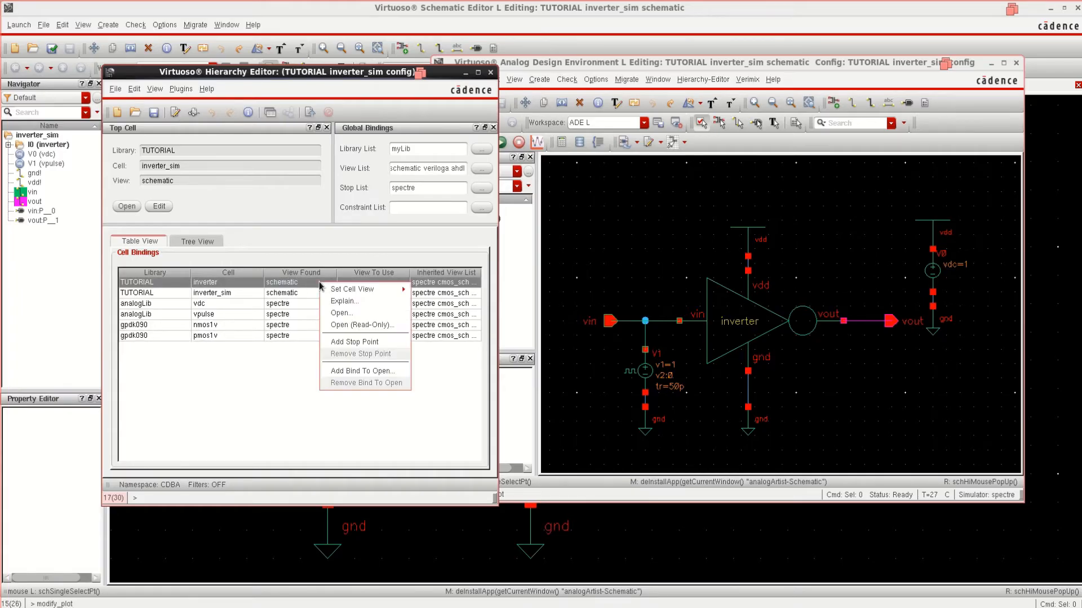
mouse_move(380, 292)
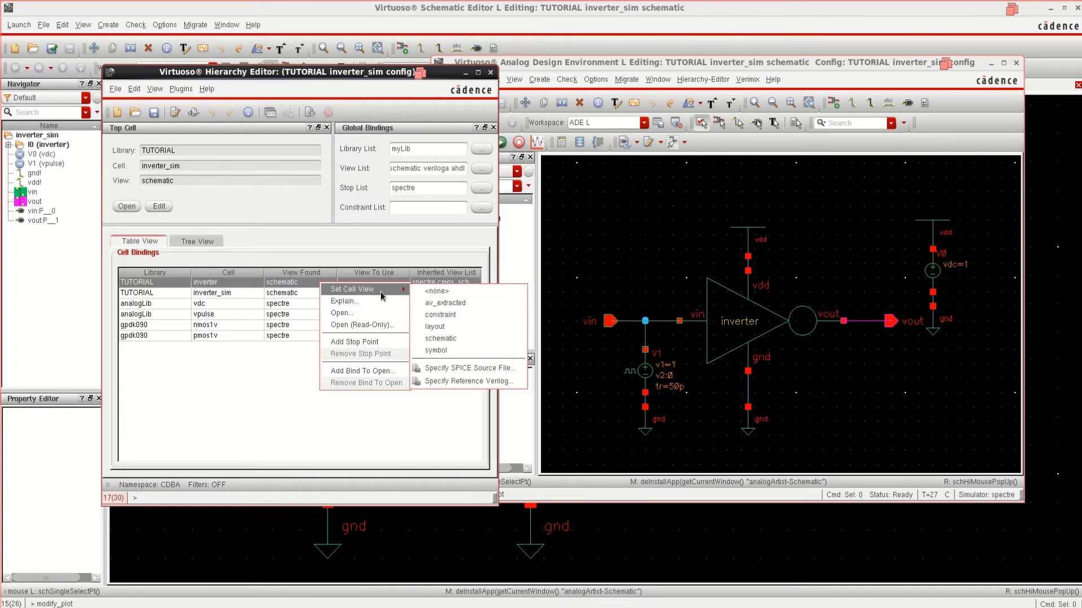
click(475, 303)
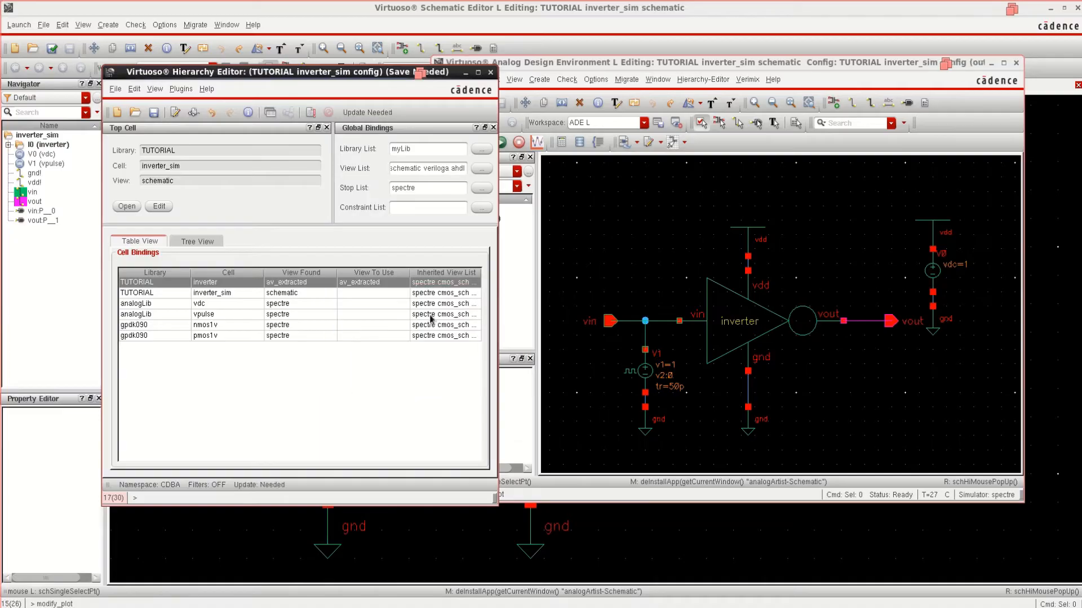
Examine the instance tree of the av_extracted inverter I0, including its transistors and parasitic capacitors and resistors.
click(356, 336)
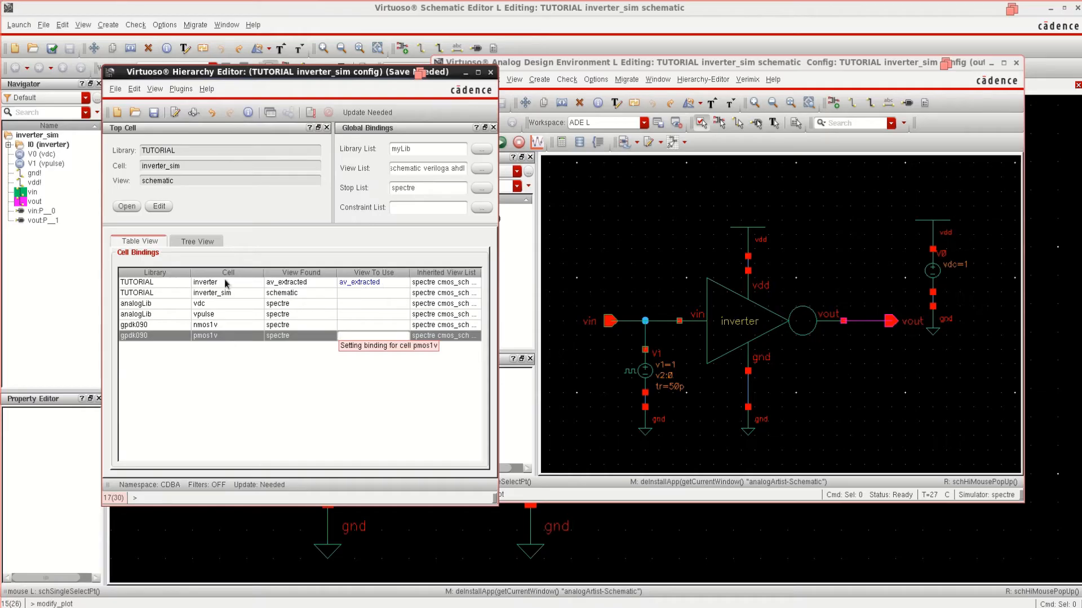
click(200, 244)
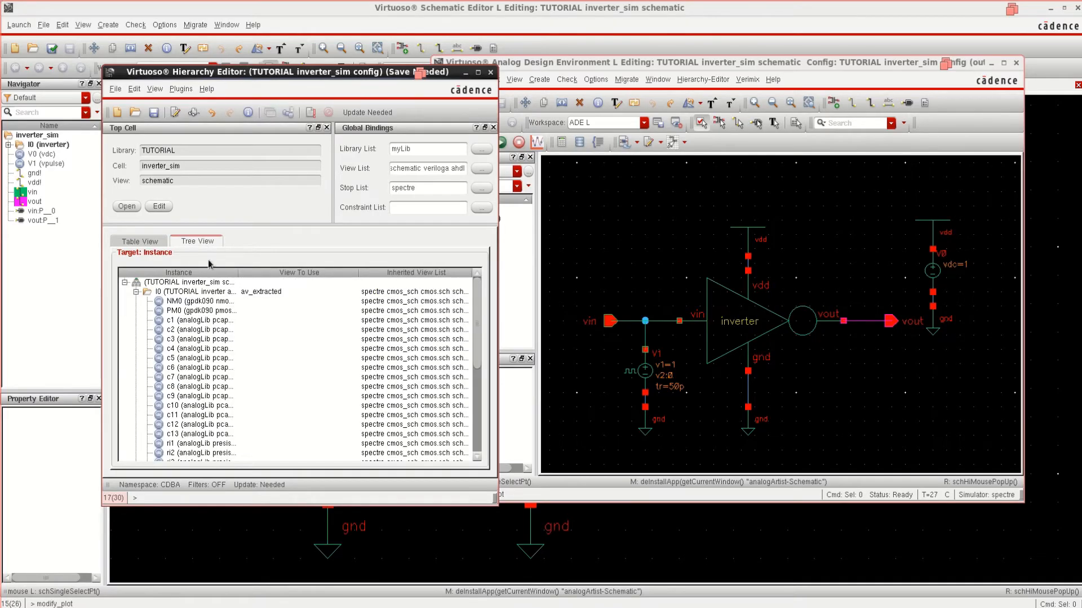
scroll(225, 337, down, 5)
scroll(221, 338, up, 5)
click(197, 302)
scroll(243, 336, down, 5)
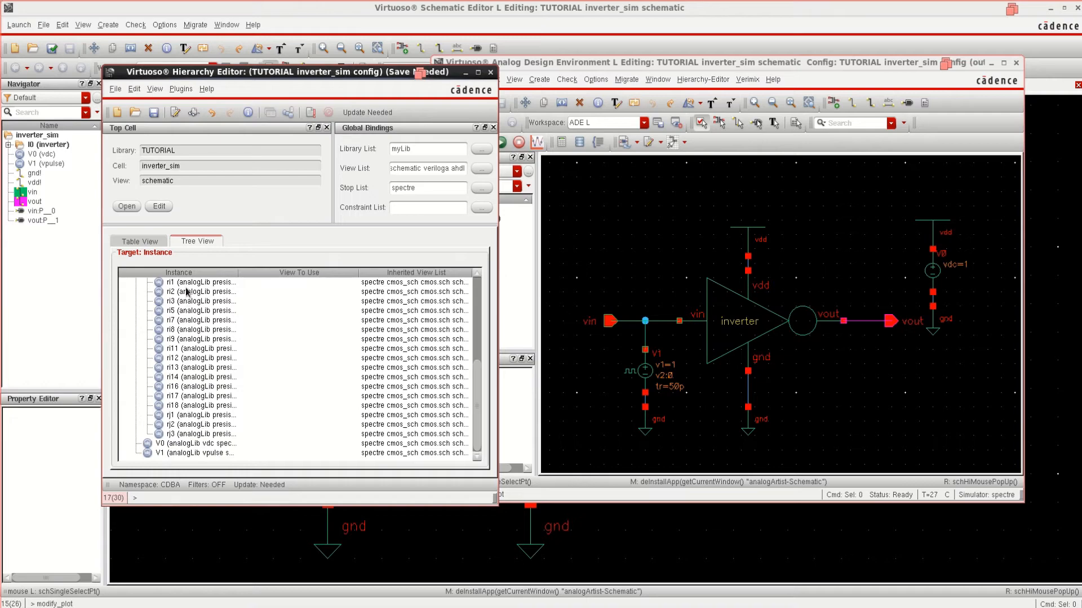
click(187, 292)
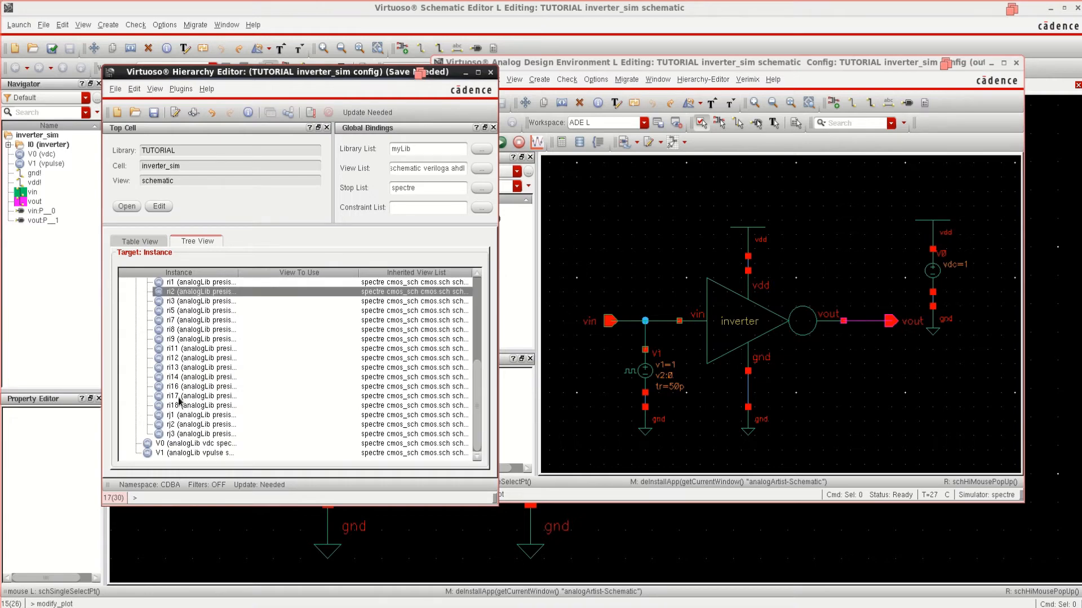
click(185, 444)
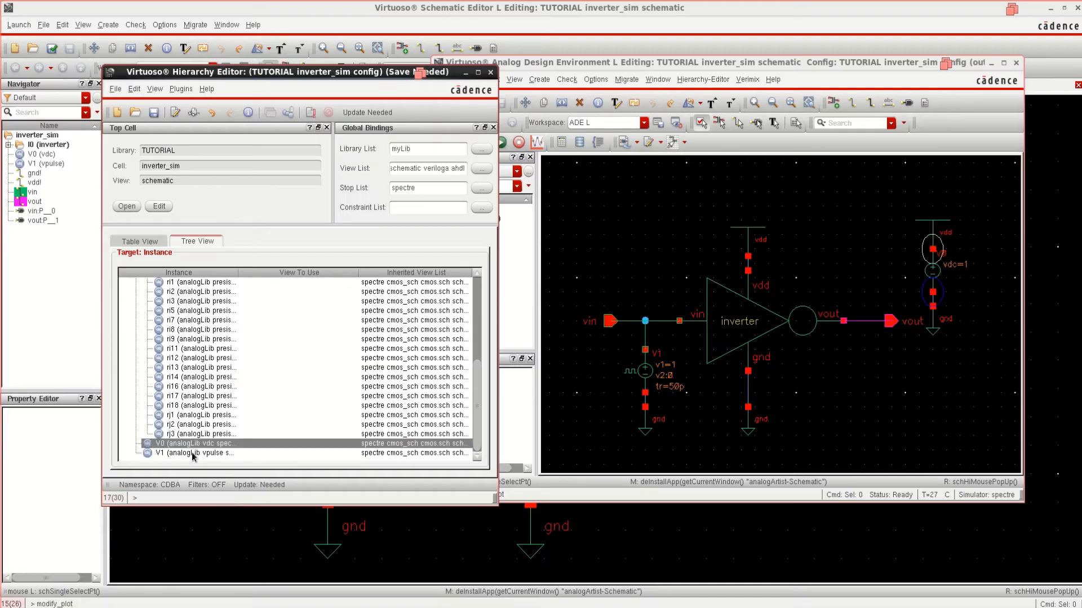
click(179, 454)
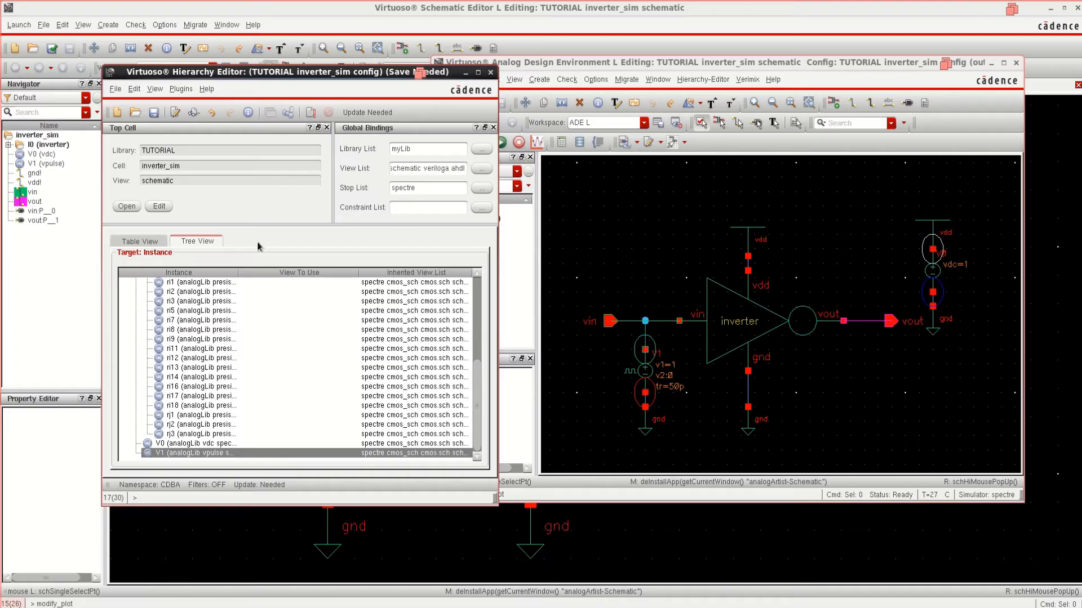
Save the inverter_sim config with its new binding, then bring its ADE L simulation window to the front.
click(154, 114)
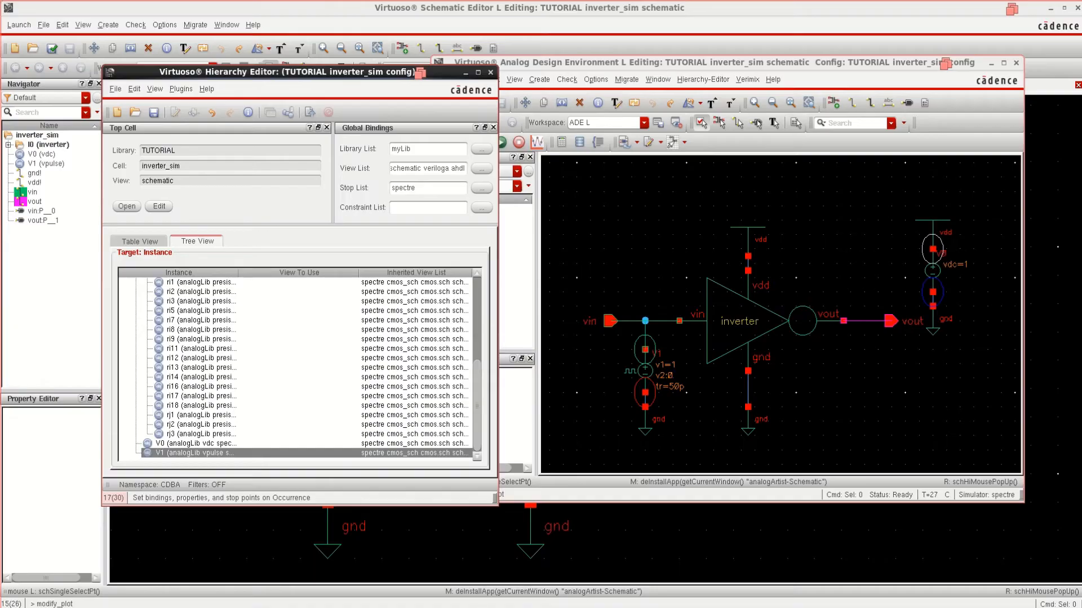
mouse_move(619, 607)
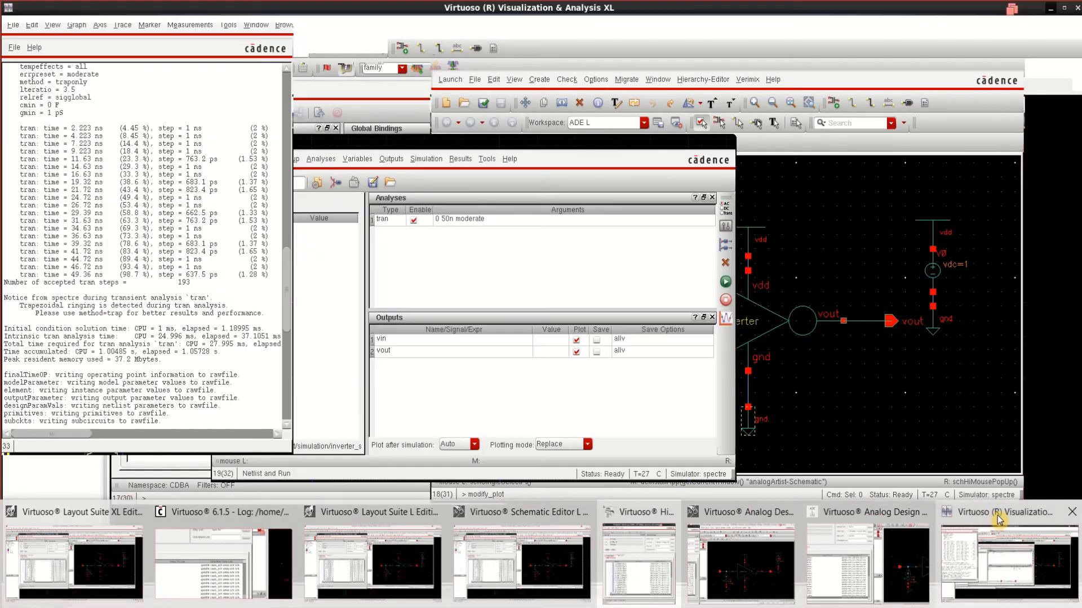
click(999, 519)
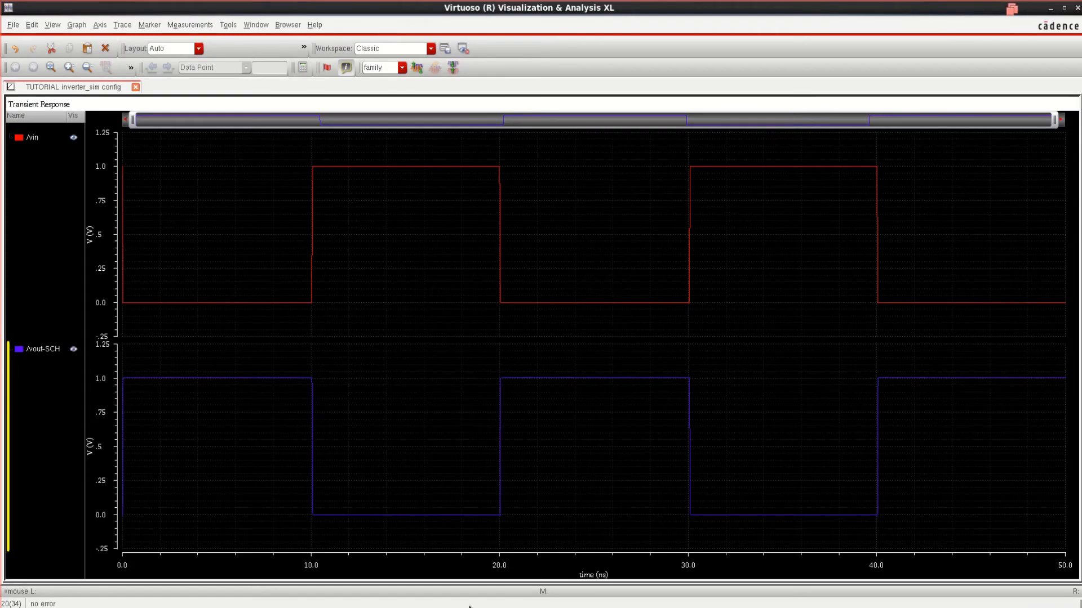
mouse_move(642, 605)
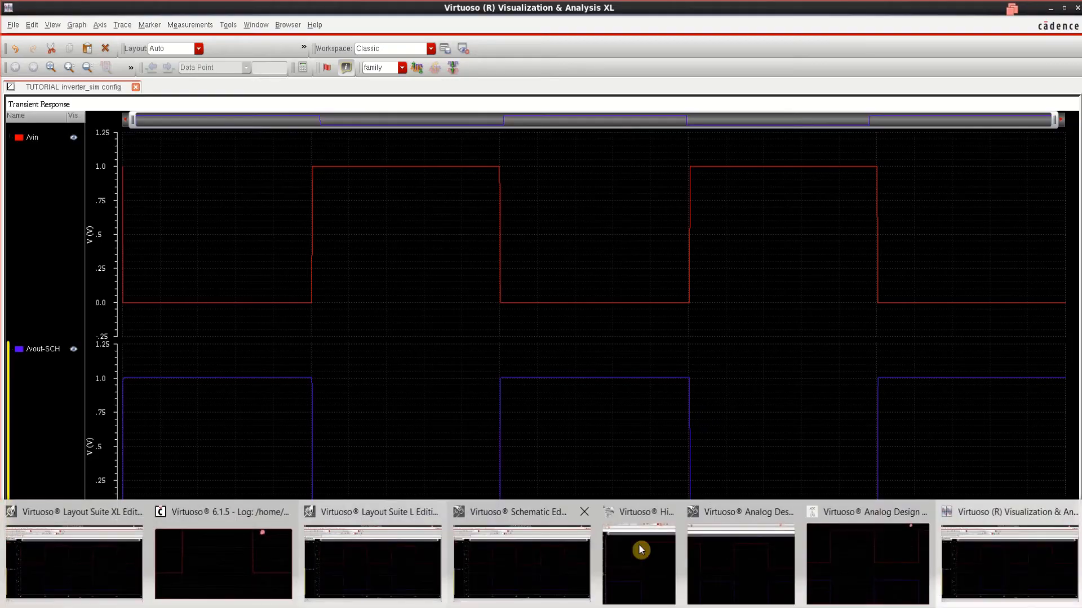
click(879, 511)
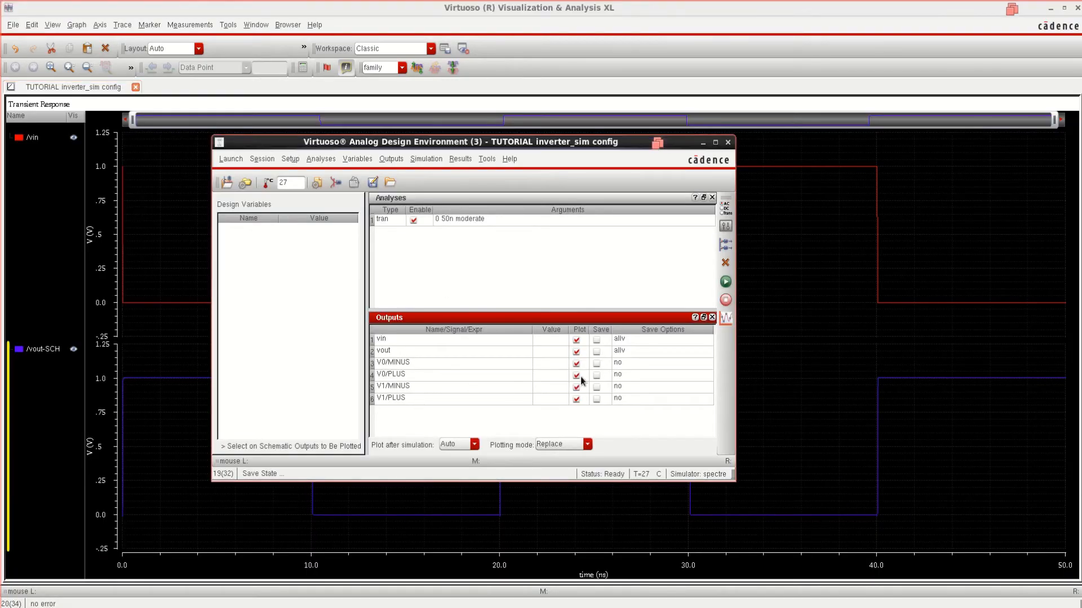
Delete the V0/MINUS, V0/PLUS, V1/MINUS and V1/PLUS entries from the simulation outputs, keeping vin and vout.
click(409, 361)
click(427, 378)
click(420, 362)
right_click(439, 359)
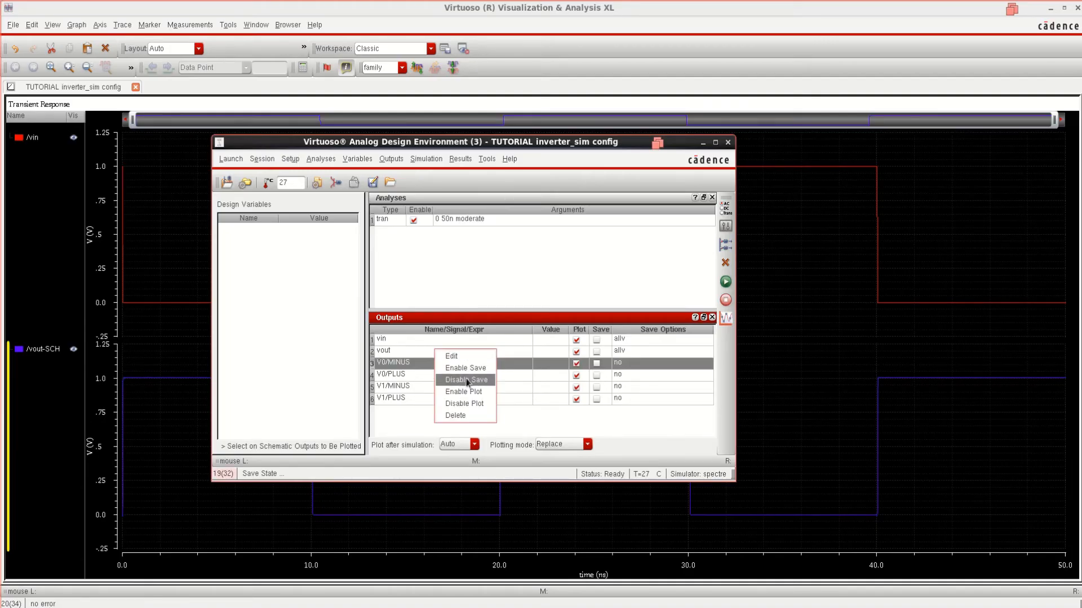
click(469, 415)
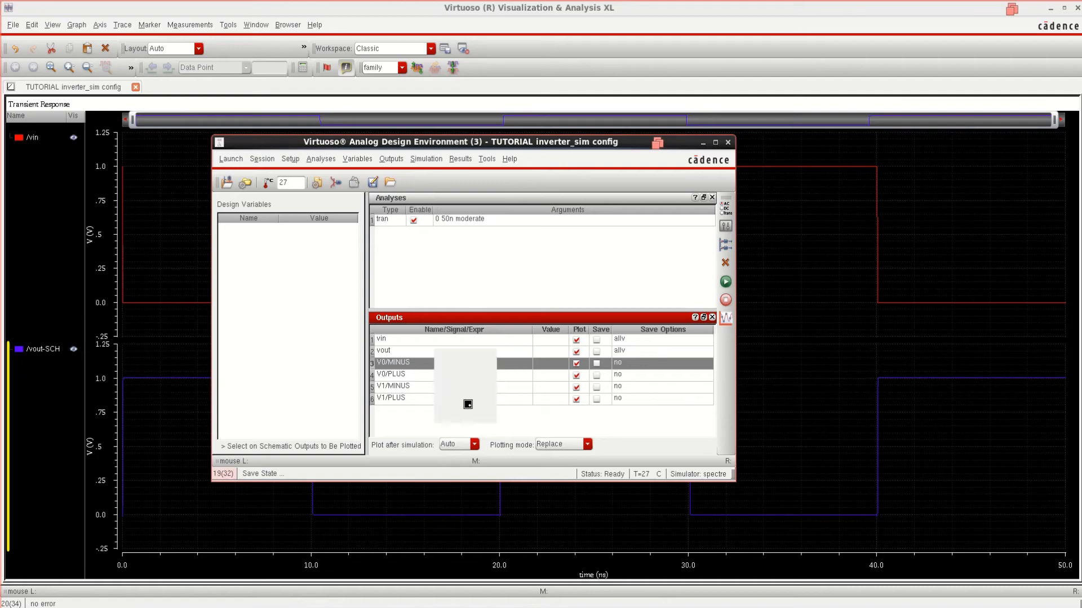
right_click(405, 362)
click(433, 421)
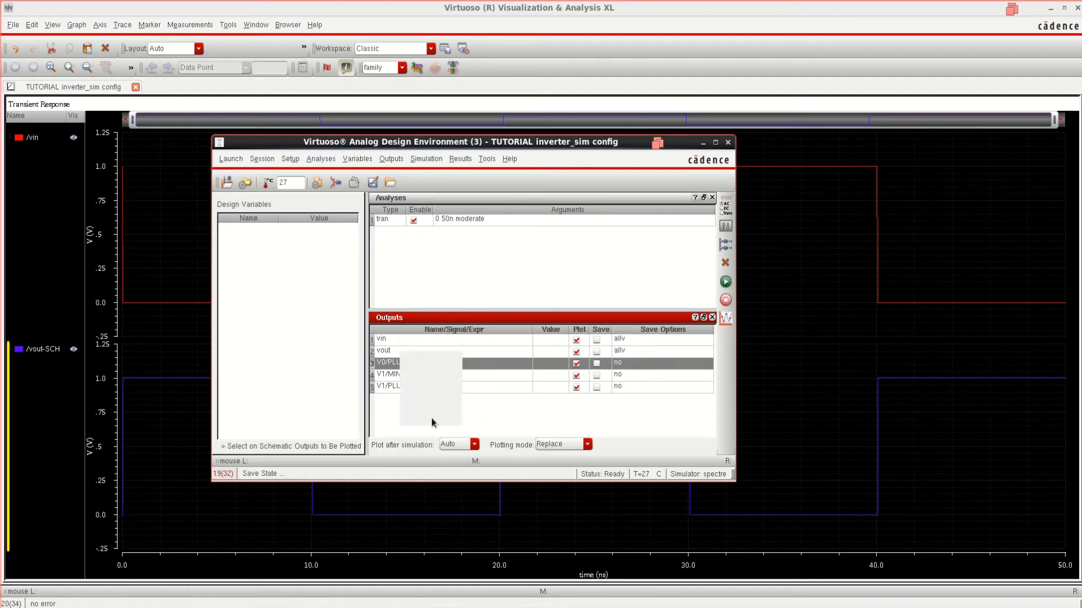
right_click(403, 367)
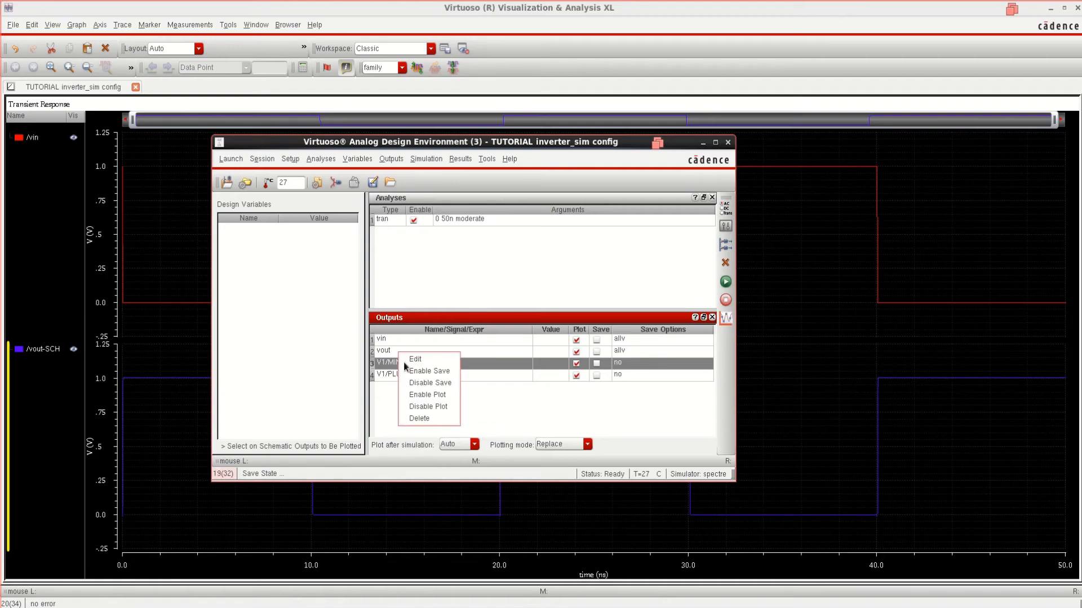
click(430, 421)
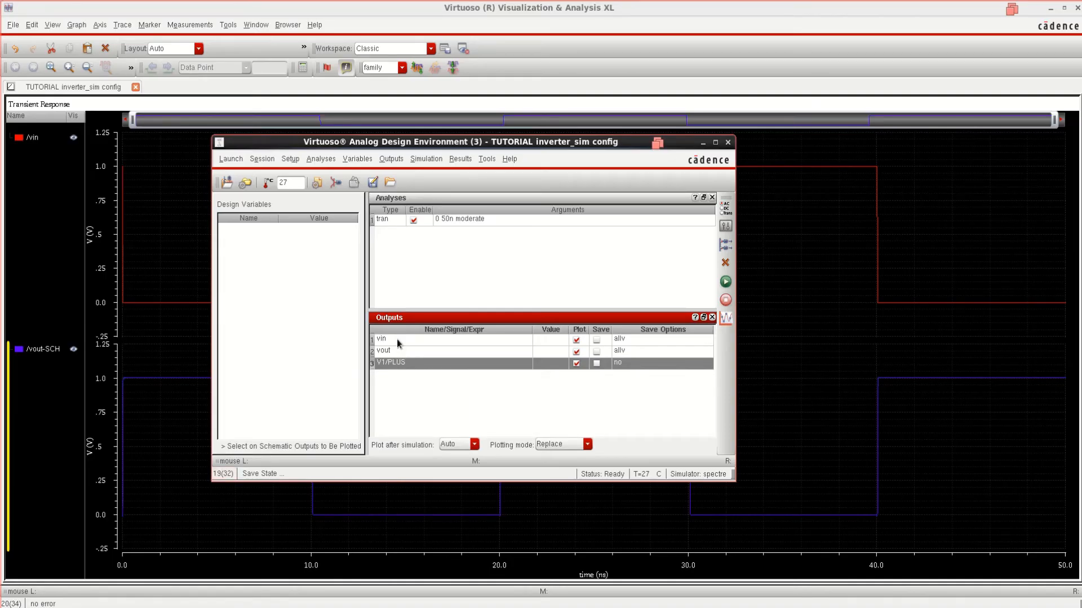
right_click(420, 364)
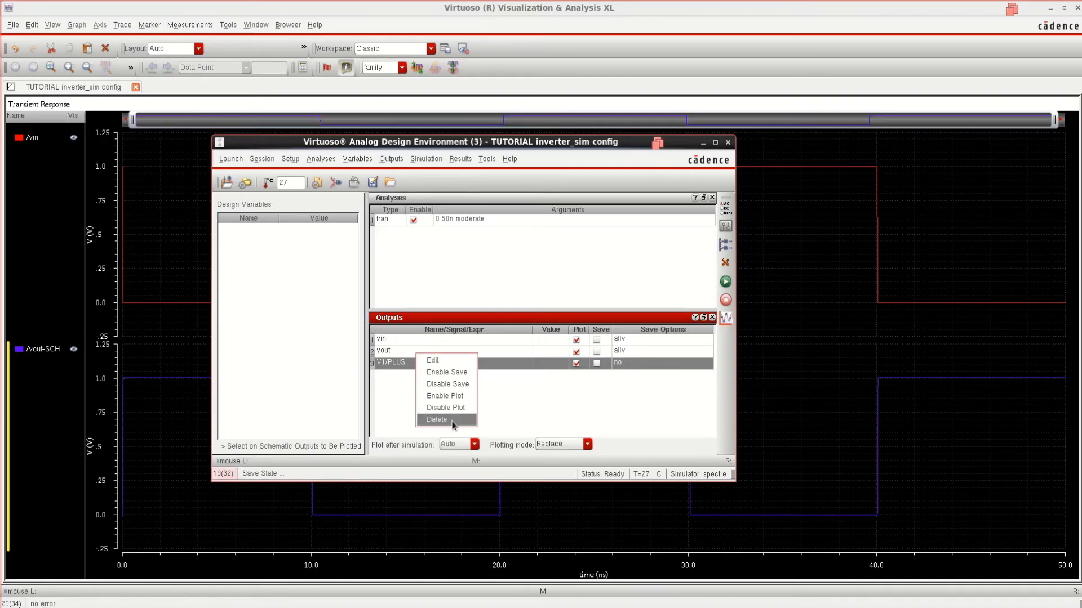
click(430, 421)
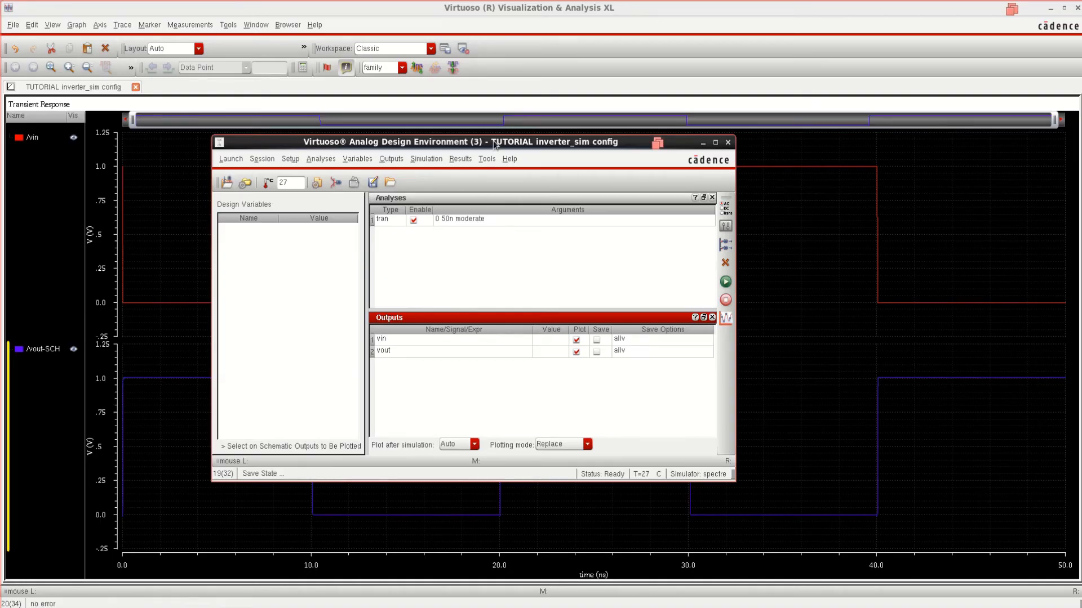
Set the plotting mode to Append and run the simulation with the av_extracted inverter.
drag(494, 146, 641, 146)
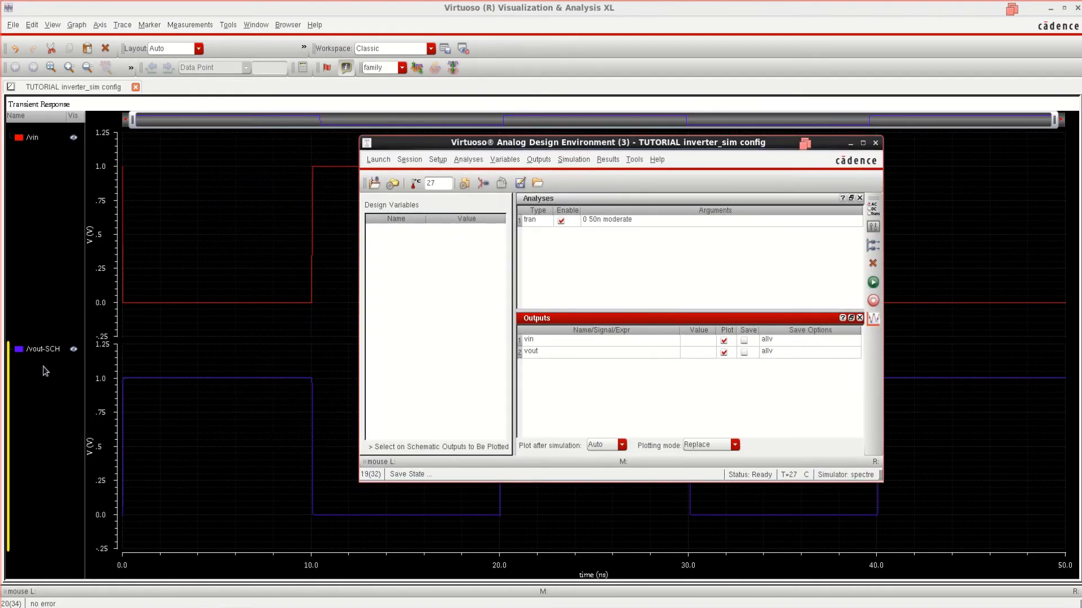
click(726, 446)
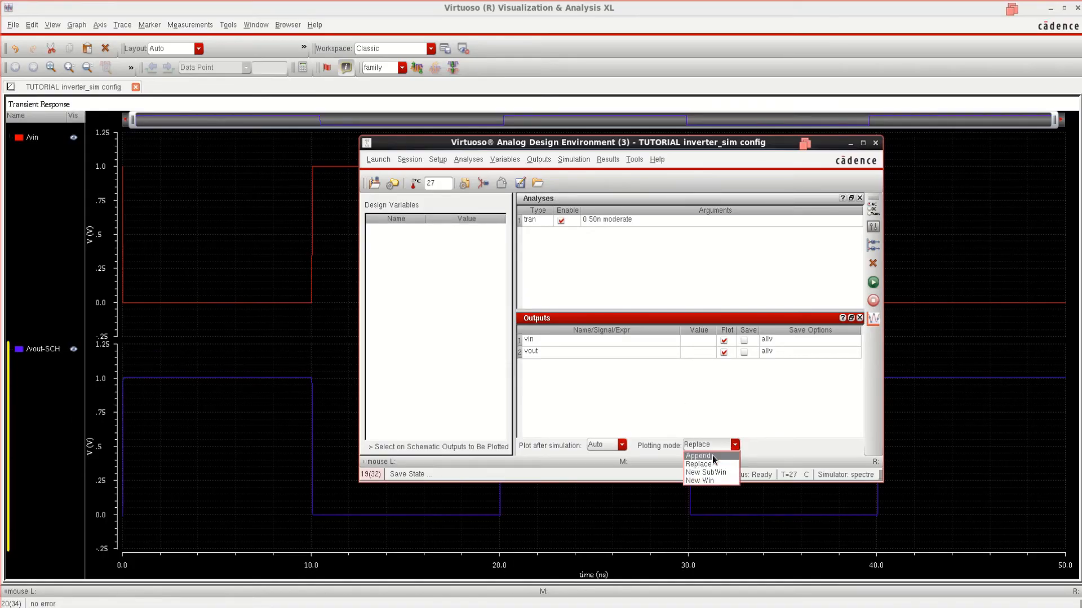
click(805, 414)
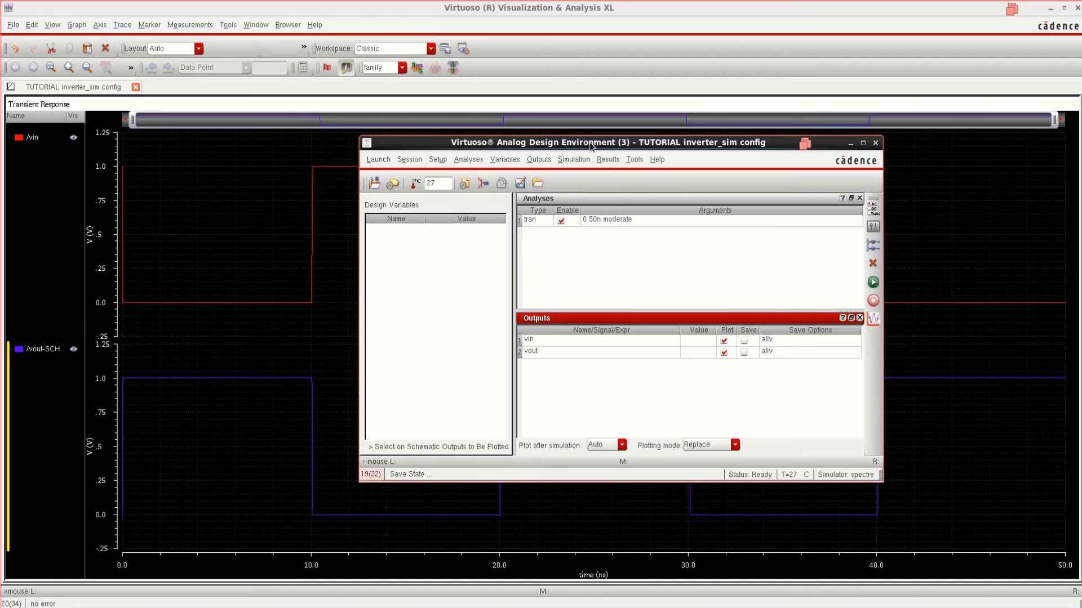
click(726, 447)
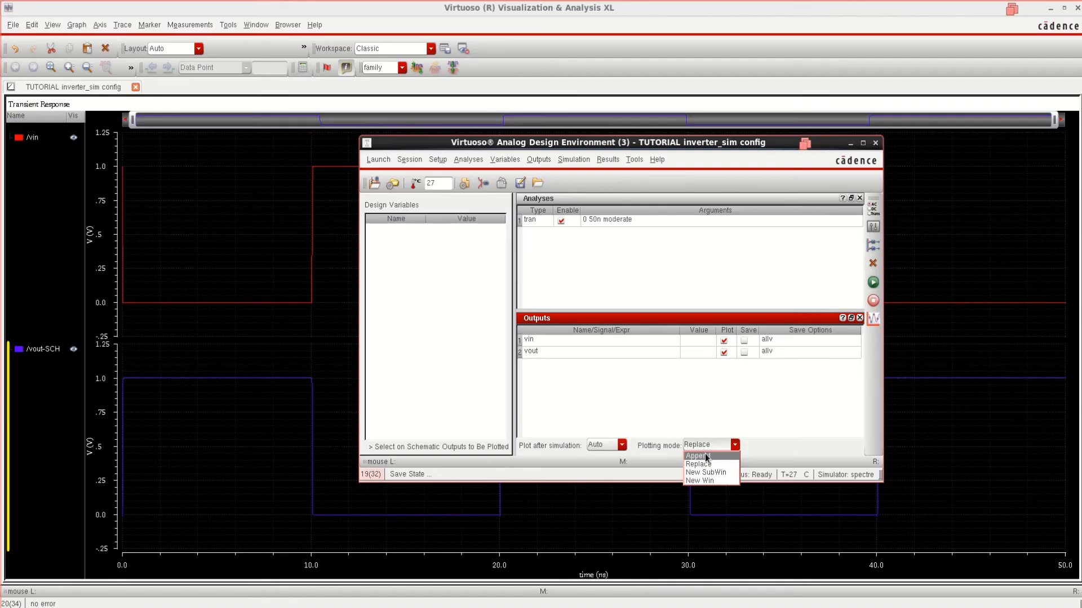
click(705, 455)
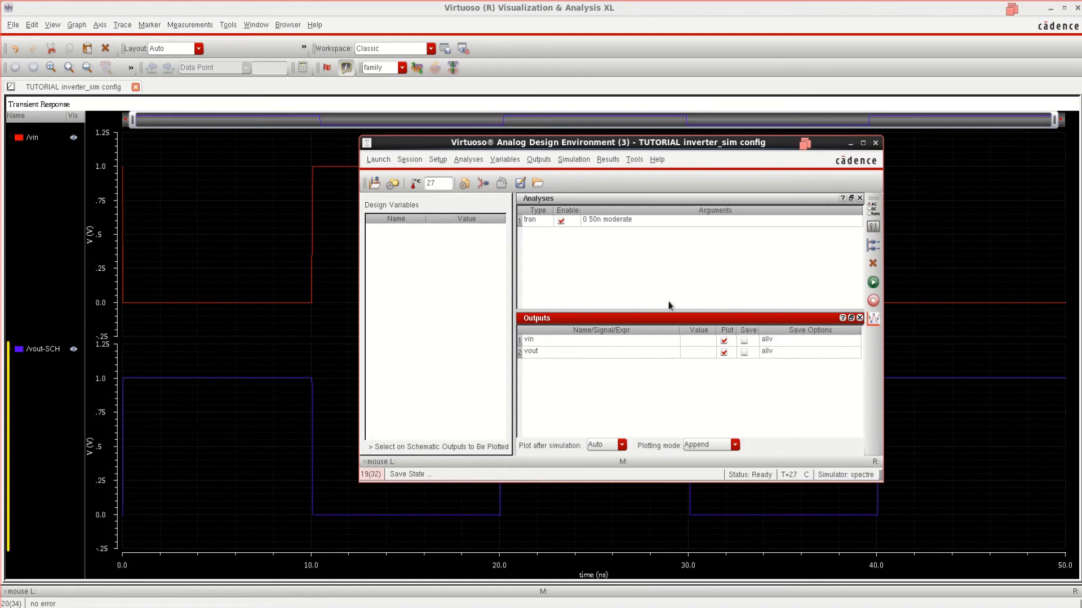
click(874, 282)
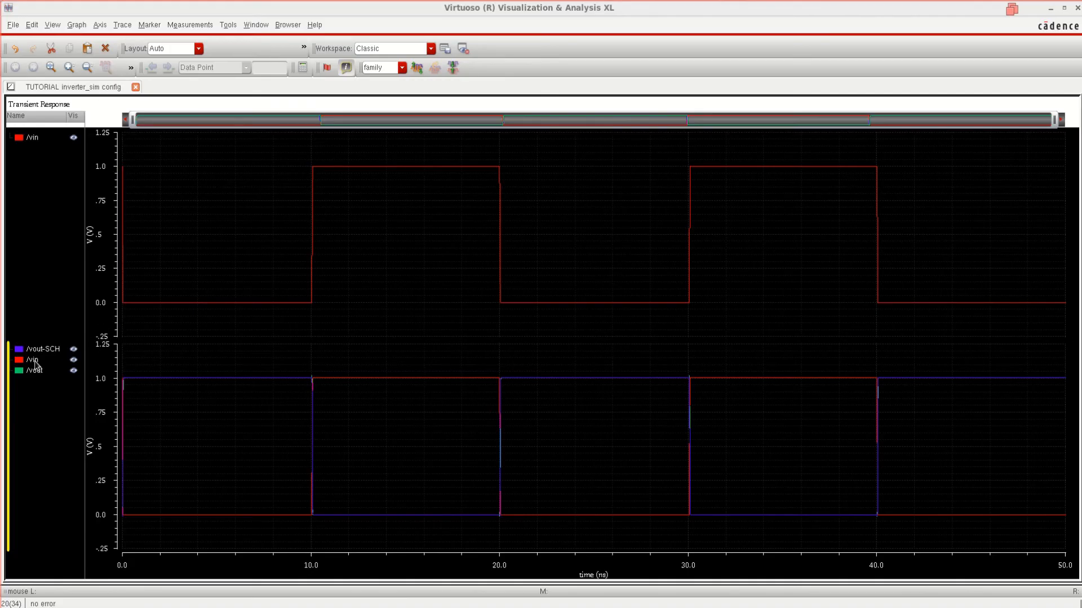
Split the strip holding vout-SCH, vin and vout into one strip per trace.
right_click(59, 426)
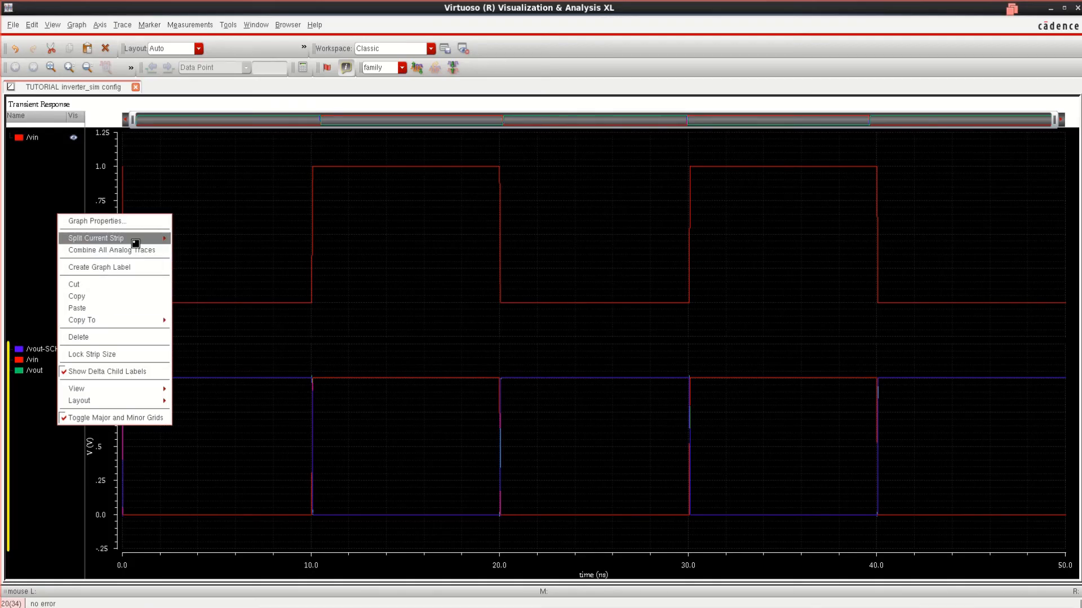
mouse_move(135, 243)
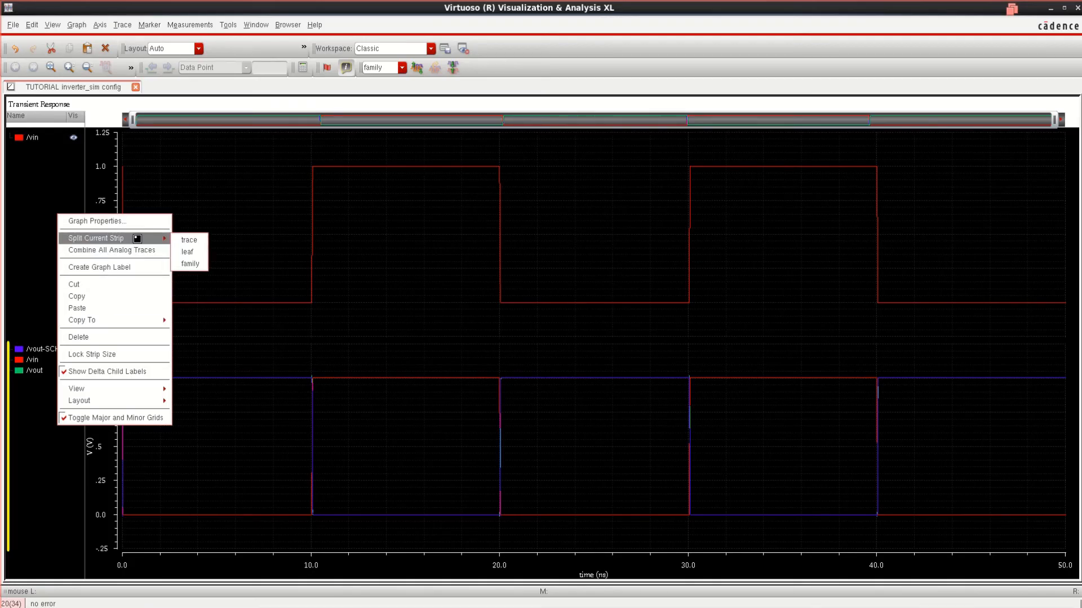
click(195, 239)
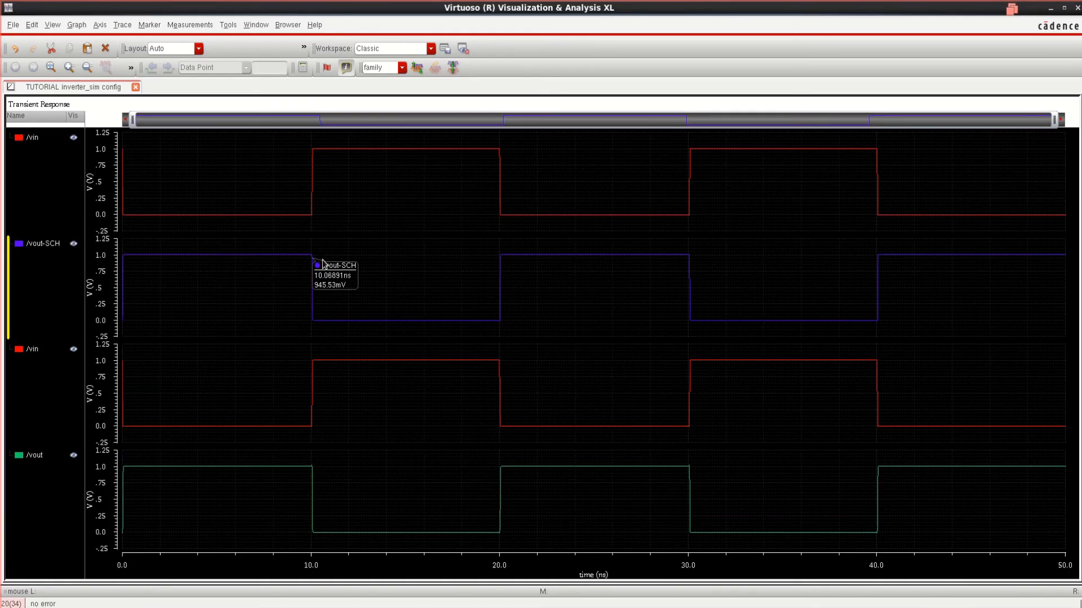
Delete both vin traces from the graph, leaving only the vout-SCH and vout traces.
click(33, 350)
right_click(34, 352)
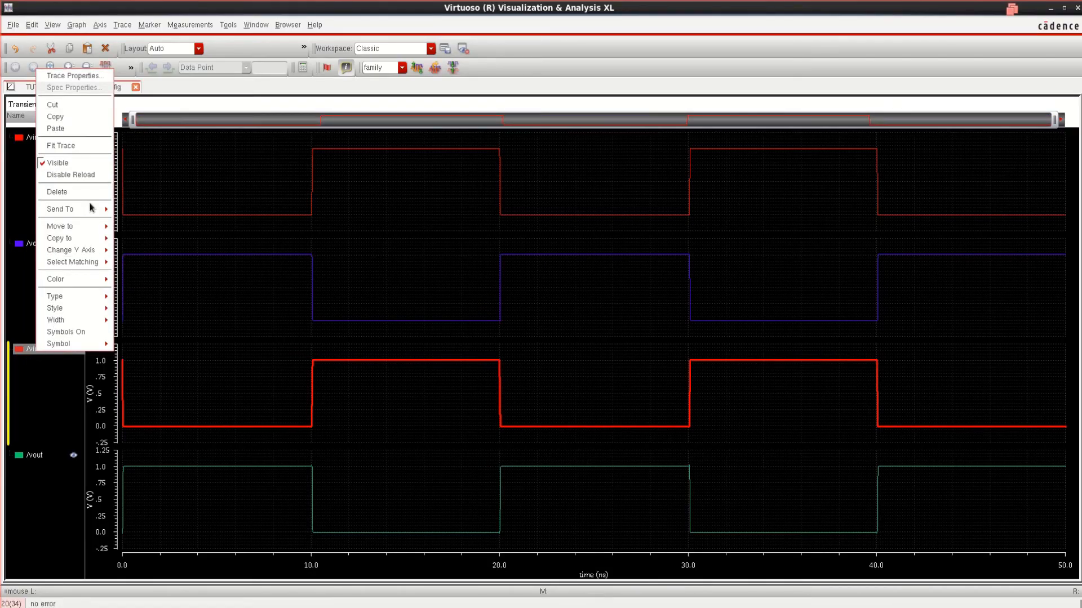
click(62, 192)
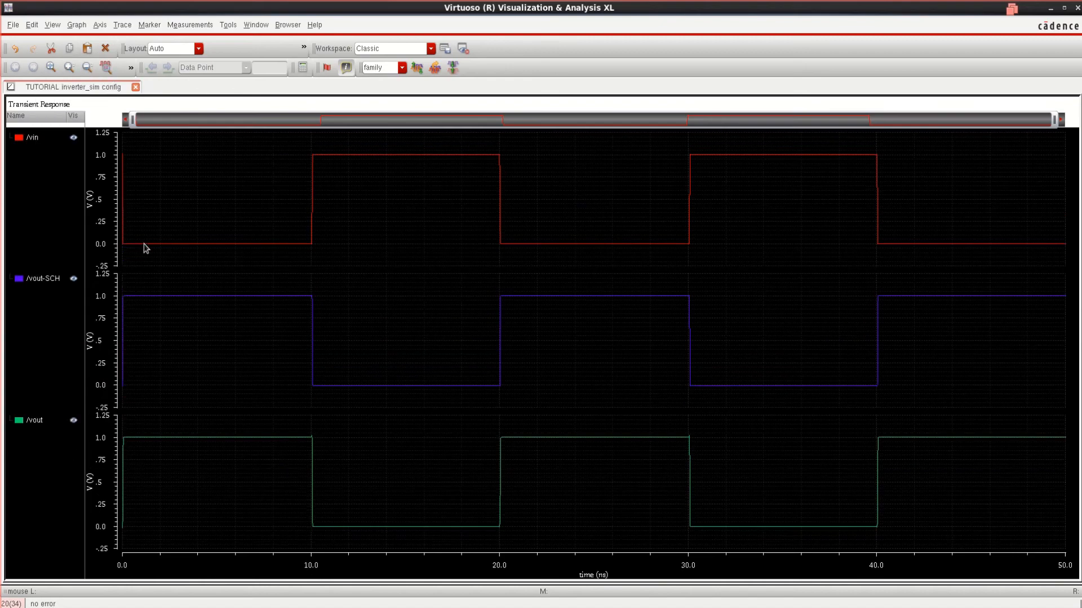
click(33, 141)
right_click(33, 141)
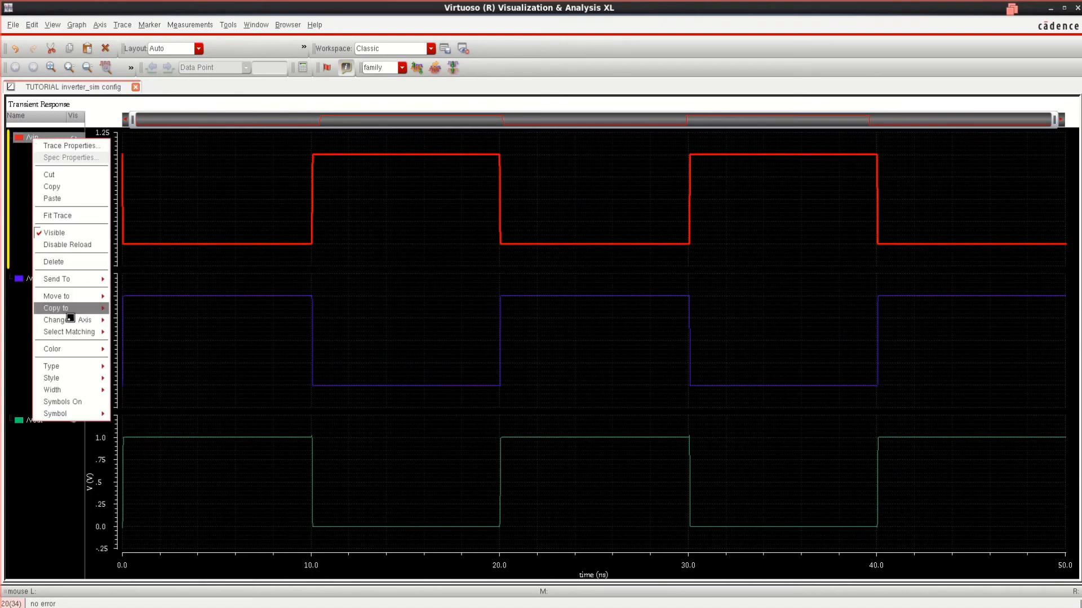
click(68, 262)
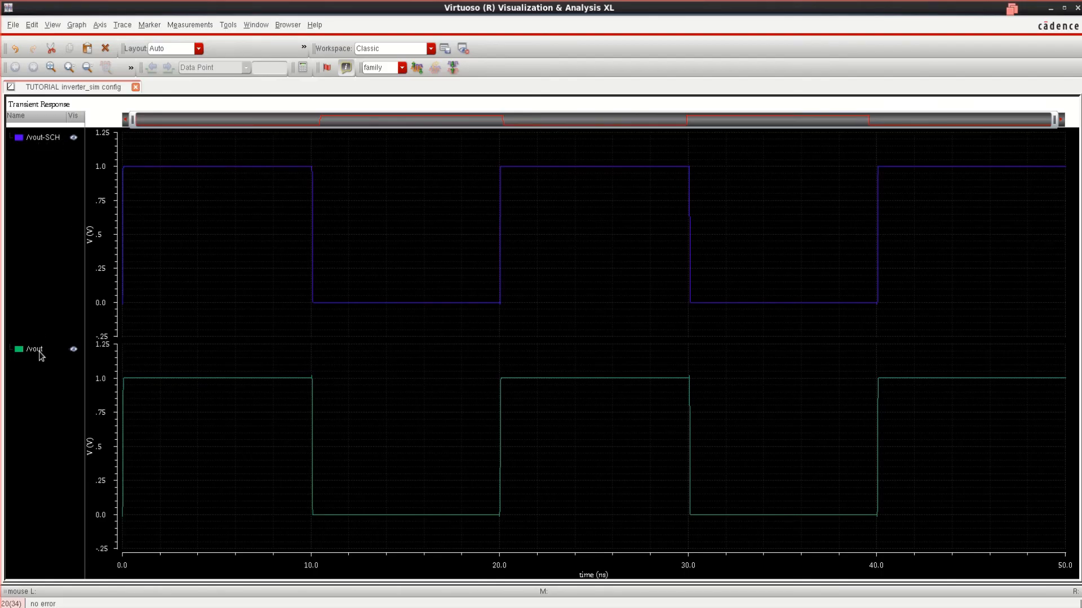
Change the color of the vout trace to magenta.
click(35, 350)
right_click(38, 349)
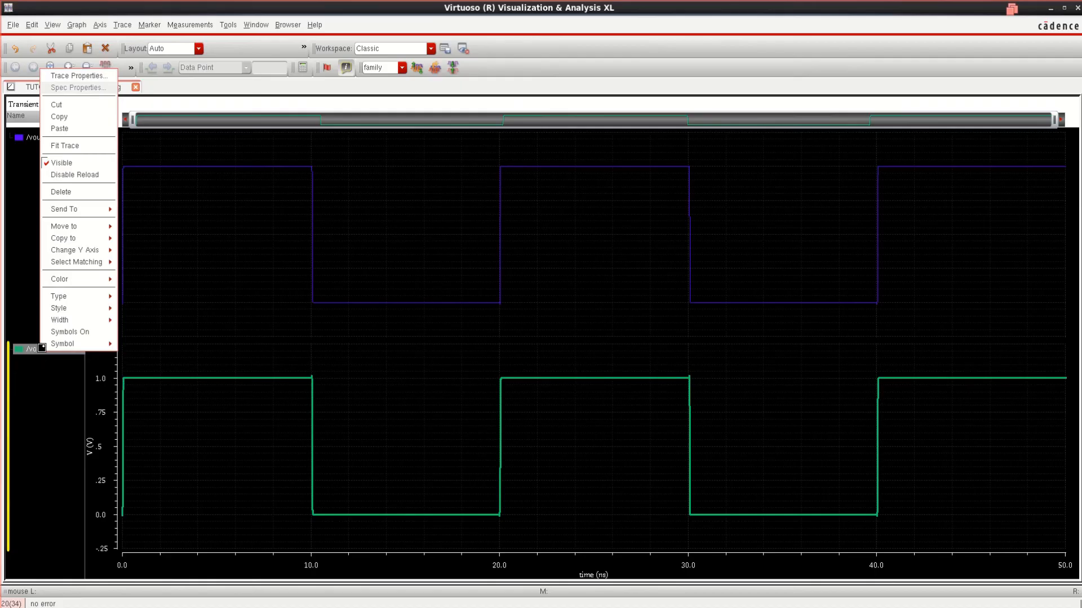
mouse_move(79, 279)
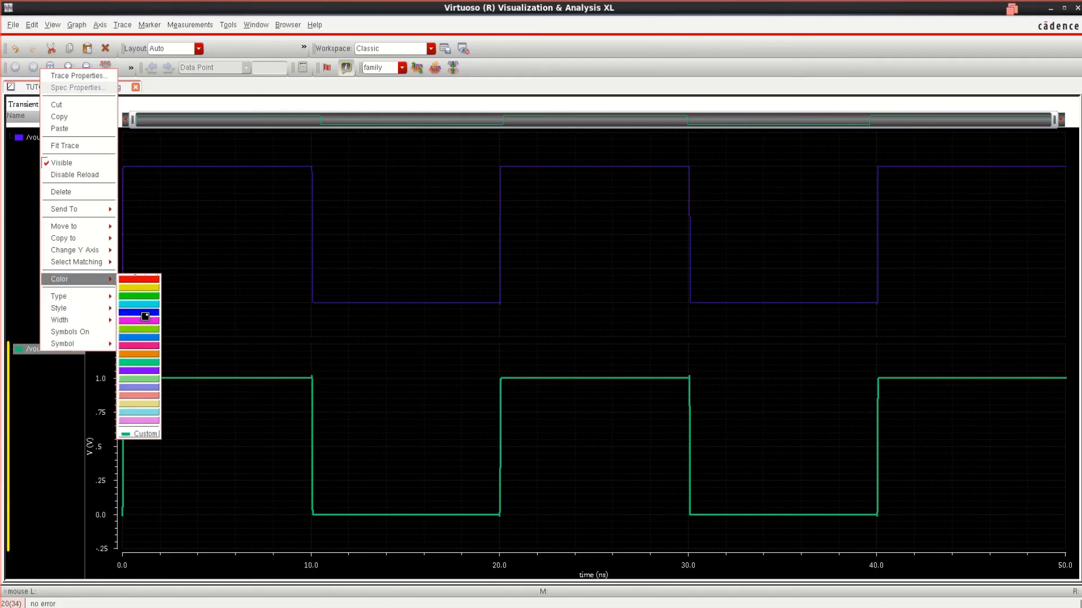
click(148, 319)
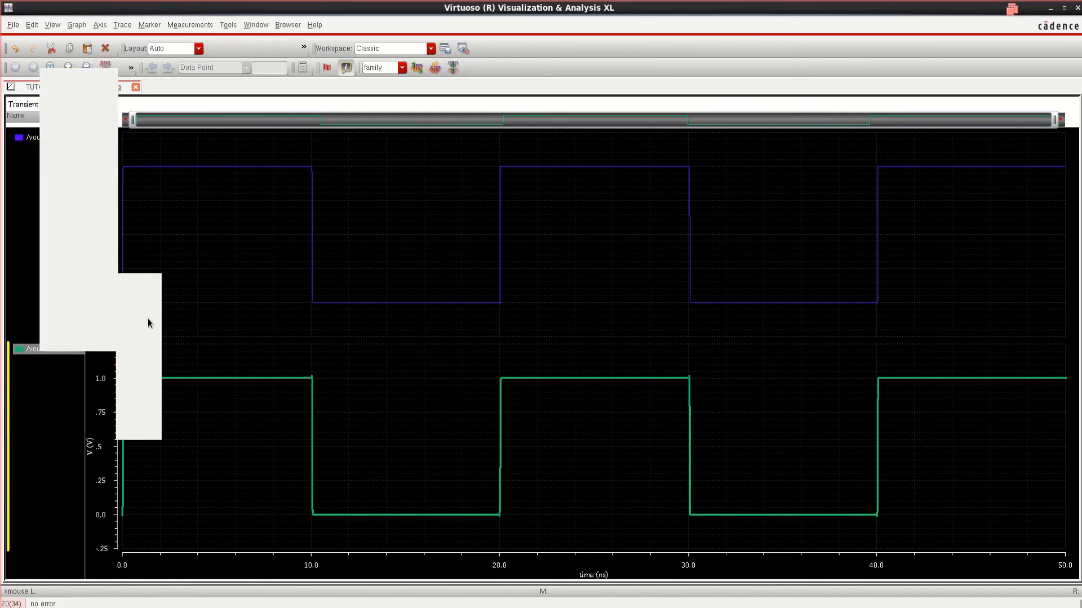
Change the color of the vout-SCH trace to red.
right_click(49, 140)
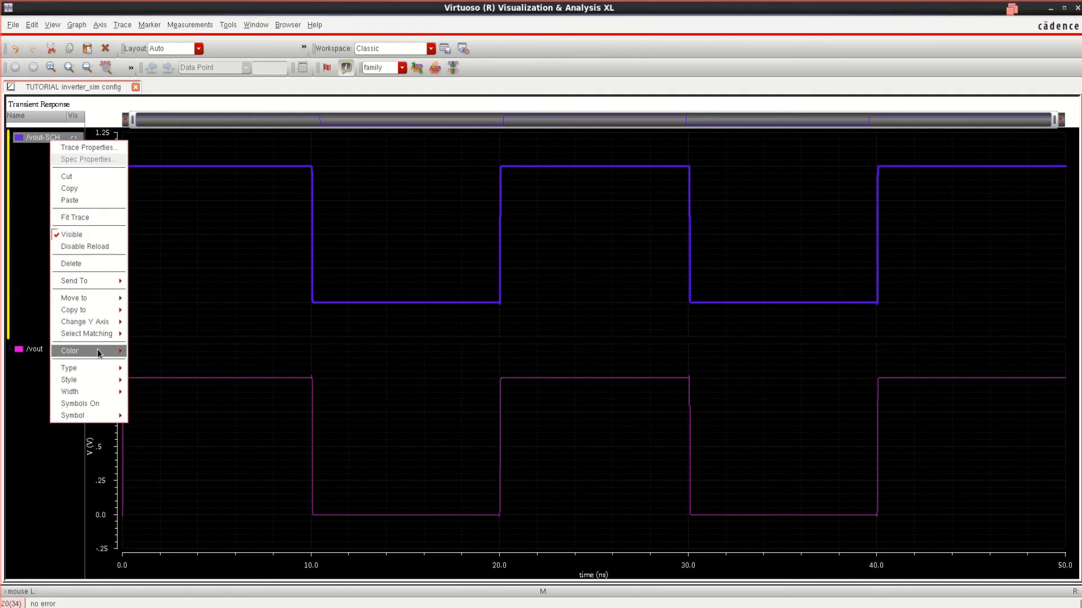
mouse_move(102, 351)
click(159, 353)
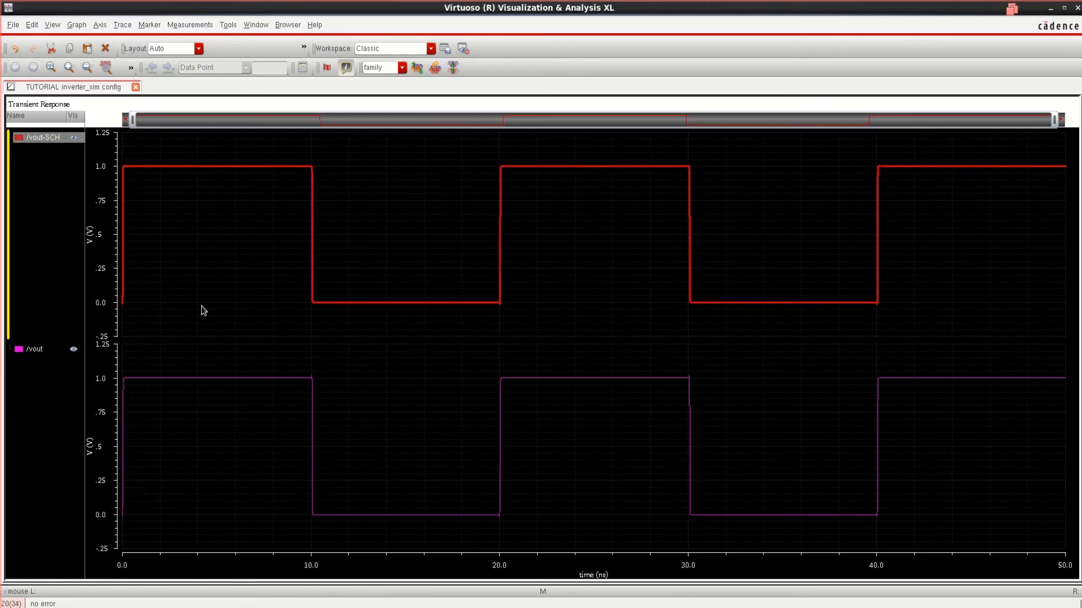
Recolor the vout trace to dark blue and deselect it.
click(30, 353)
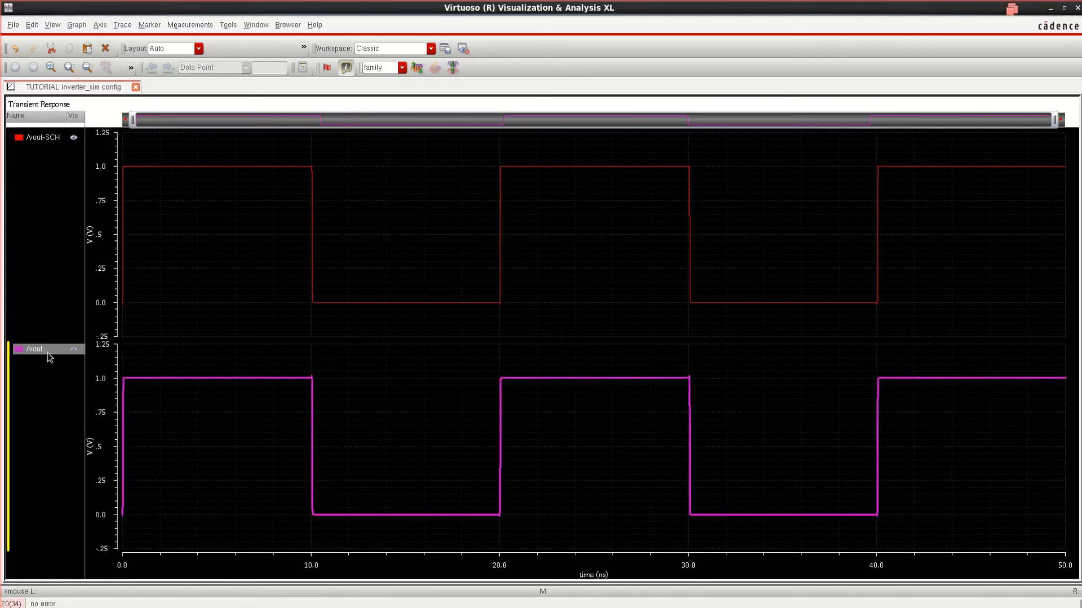
right_click(49, 354)
mouse_move(104, 278)
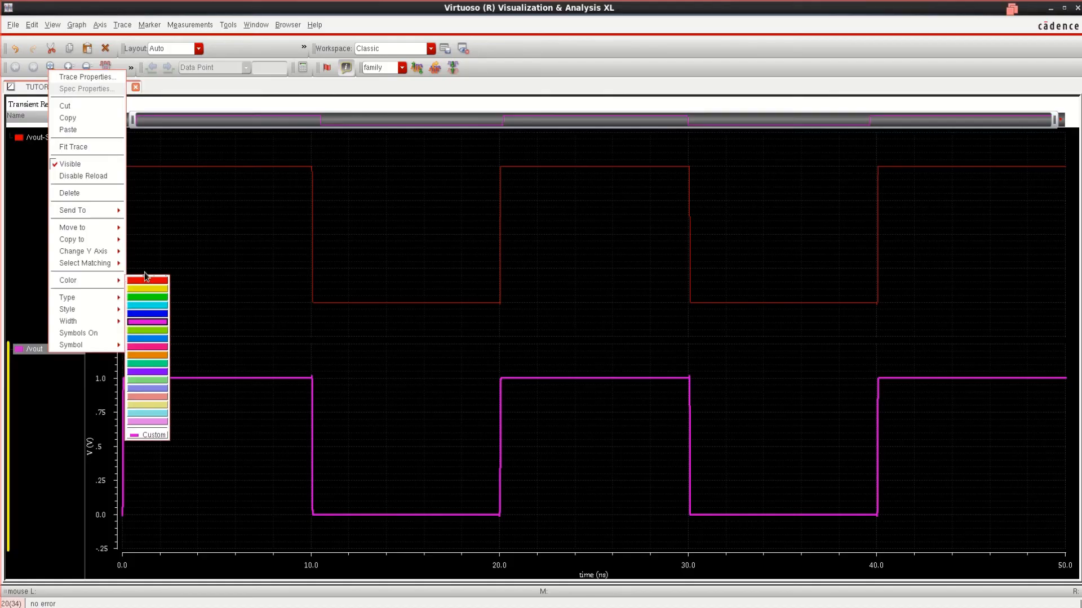
click(152, 317)
click(225, 303)
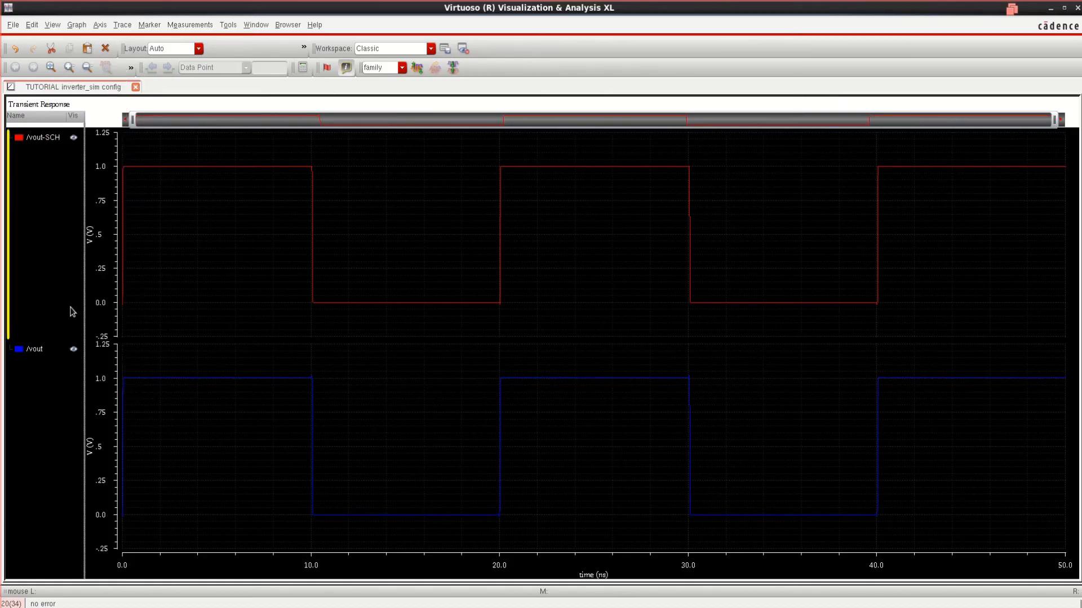
Select the vout-SCH and vout traces together and give both a thicker line width.
click(43, 138)
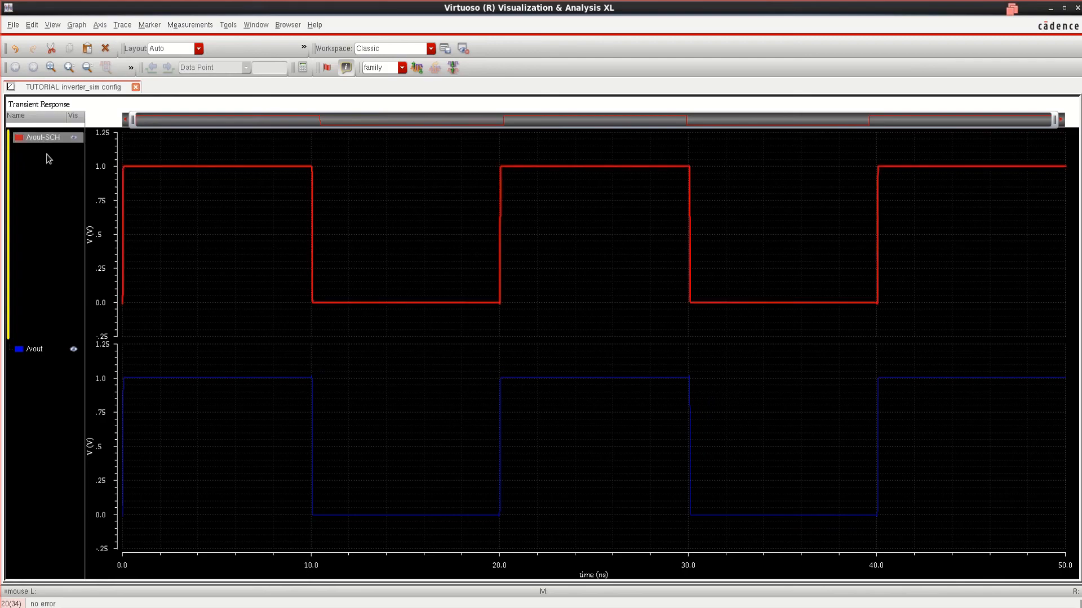
click(33, 351)
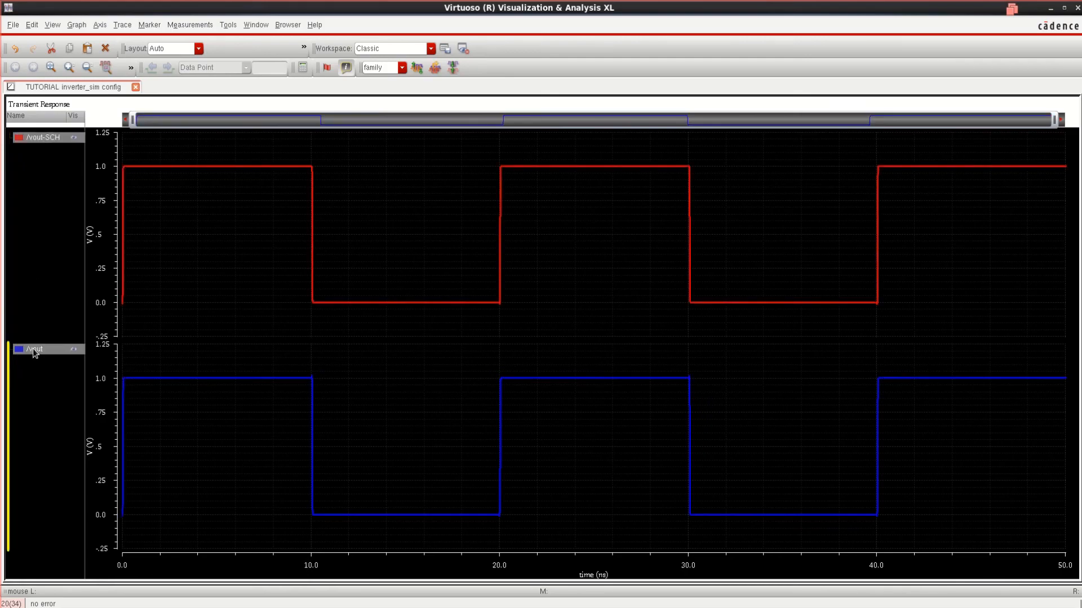
right_click(34, 351)
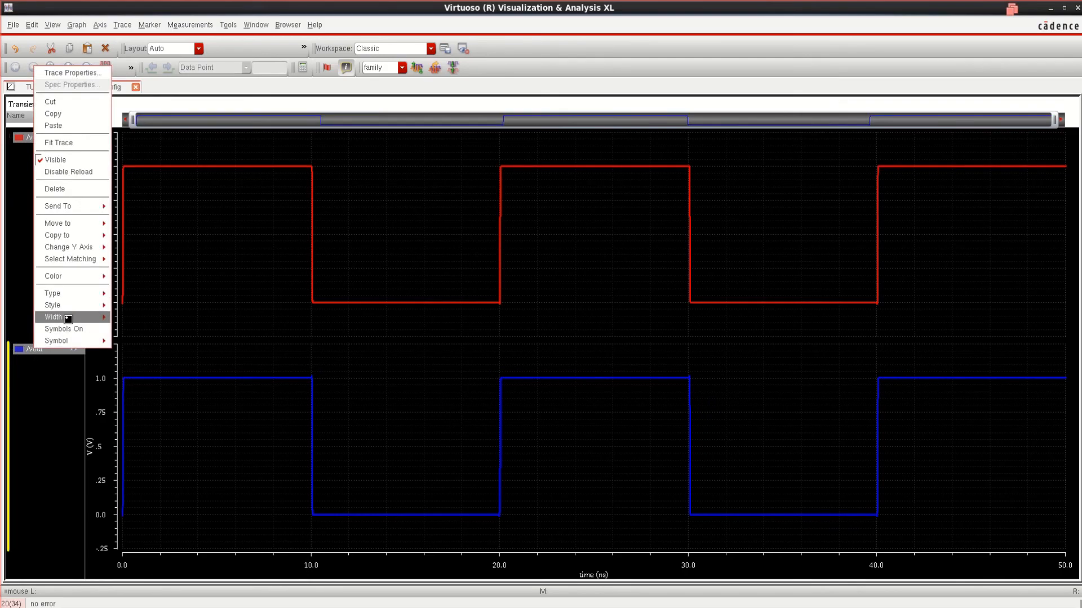
mouse_move(68, 318)
click(153, 333)
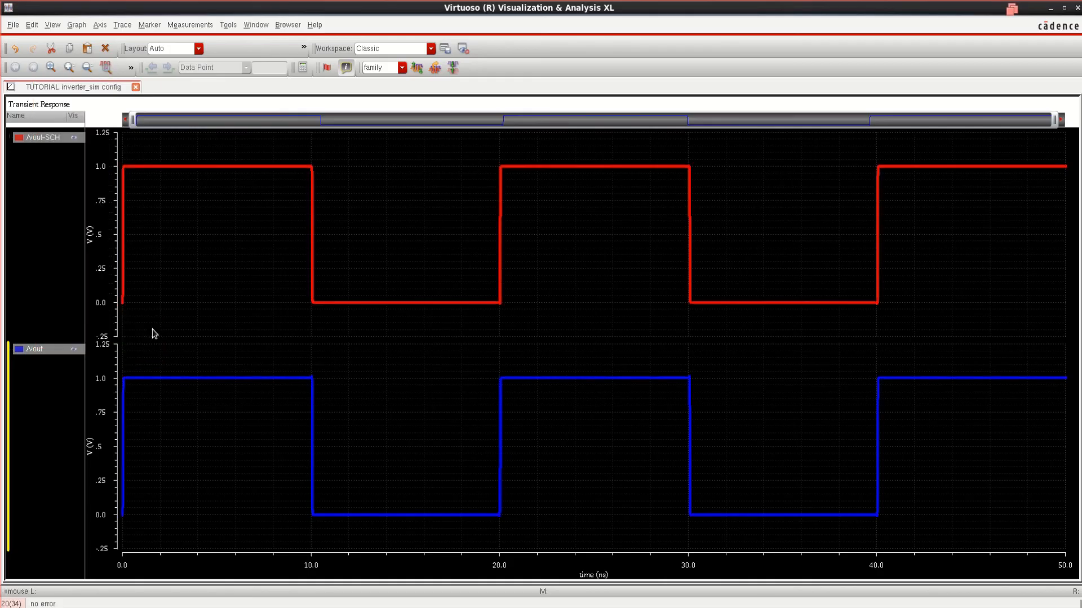
click(442, 383)
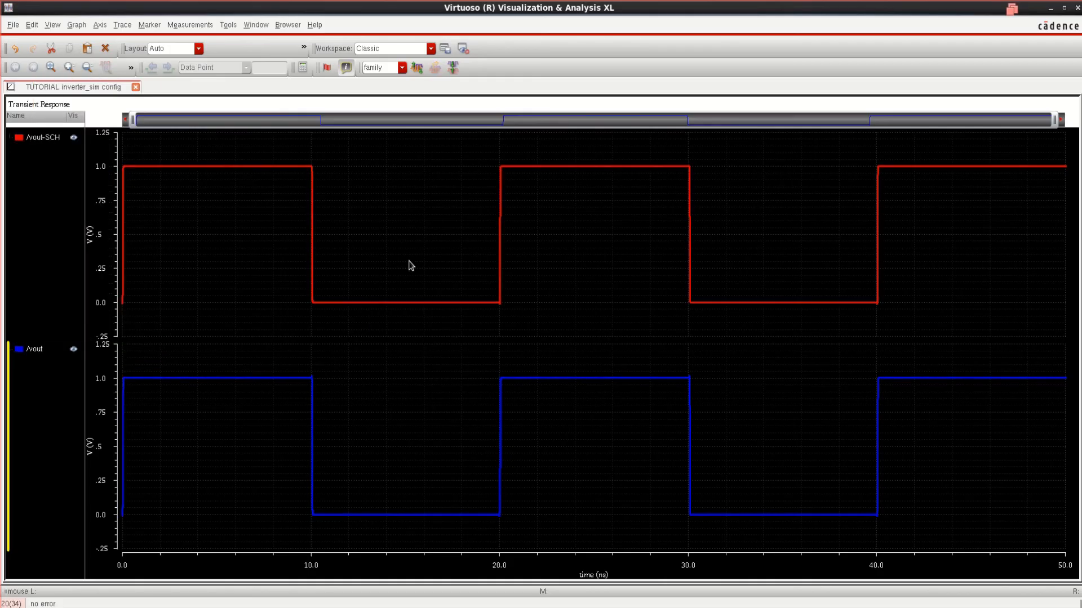
Overlay the vout trace on the vout-SCH strip and narrow the time range to about 0–308 ps around the first rising edge.
drag(1058, 124, 150, 169)
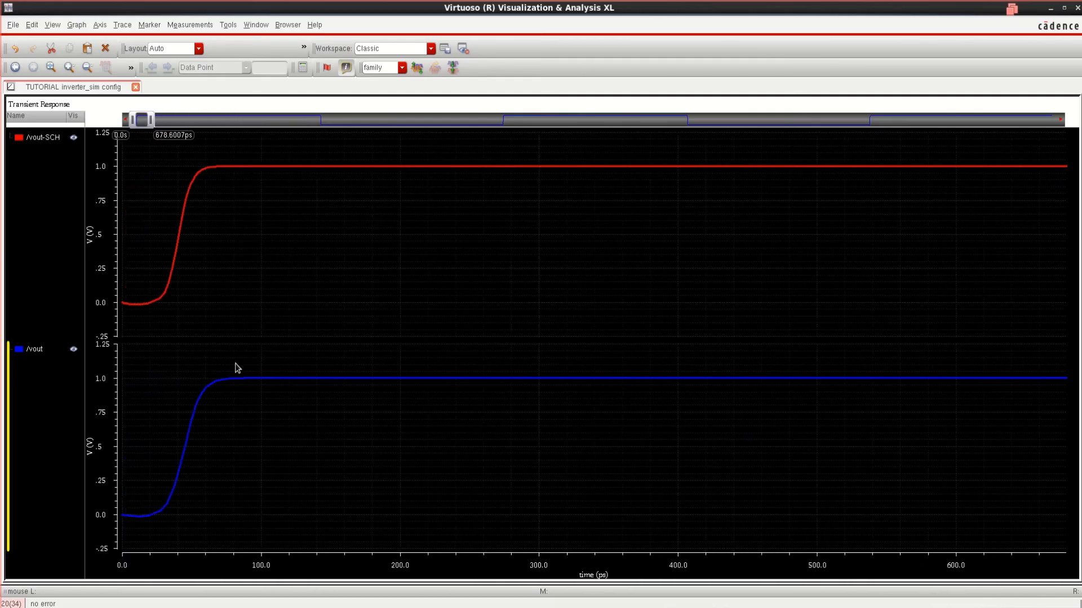
click(29, 353)
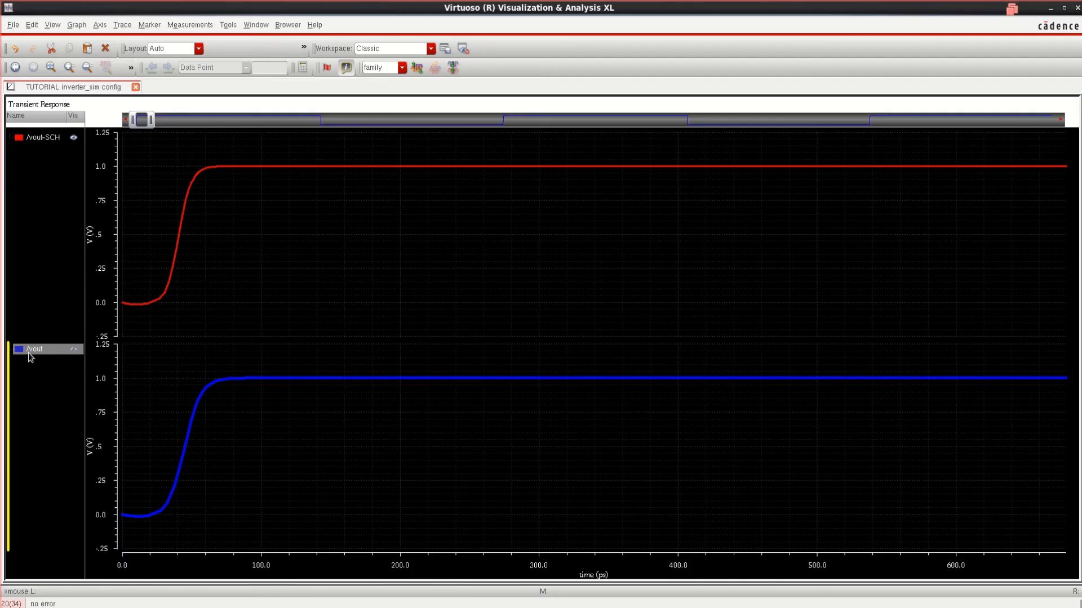
mouse_move(30, 354)
mouse_down()
mouse_move(24, 217)
mouse_move(52, 162)
mouse_up()
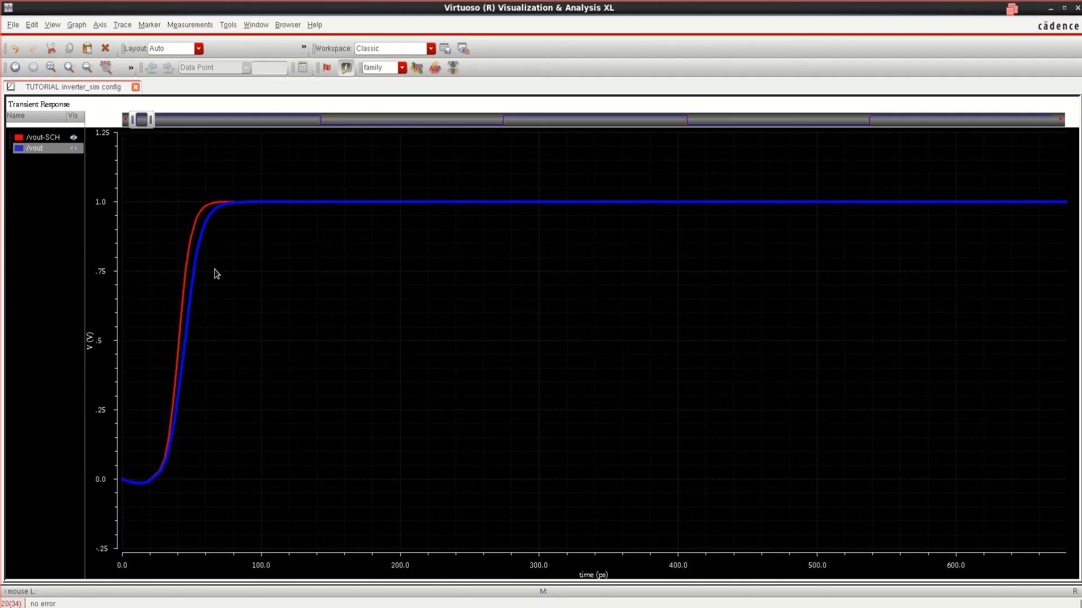
drag(152, 120, 146, 120)
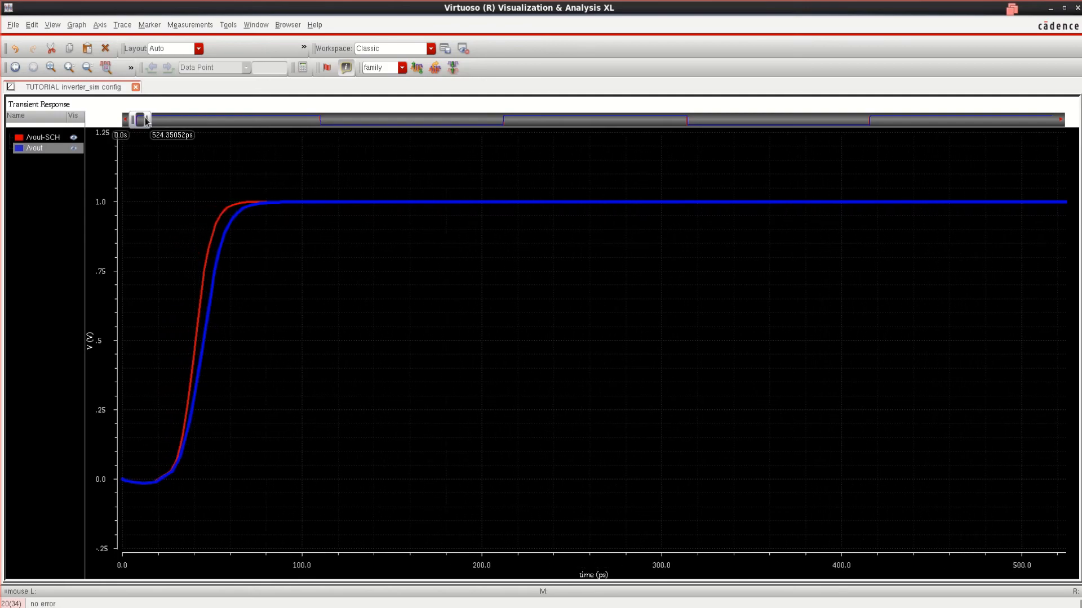
mouse_move(216, 259)
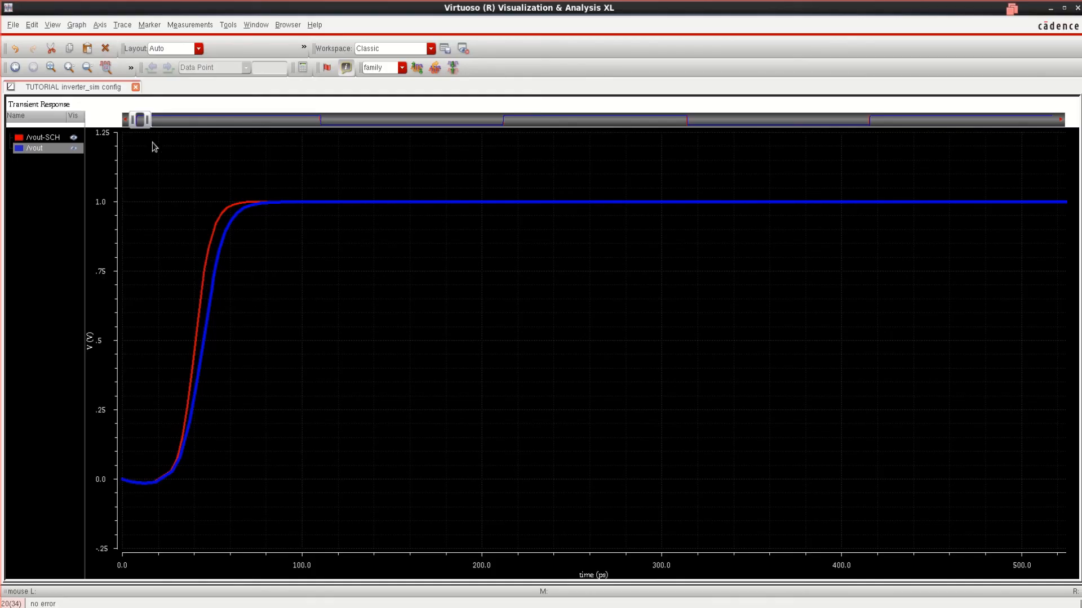
mouse_move(143, 126)
drag(143, 124, 141, 123)
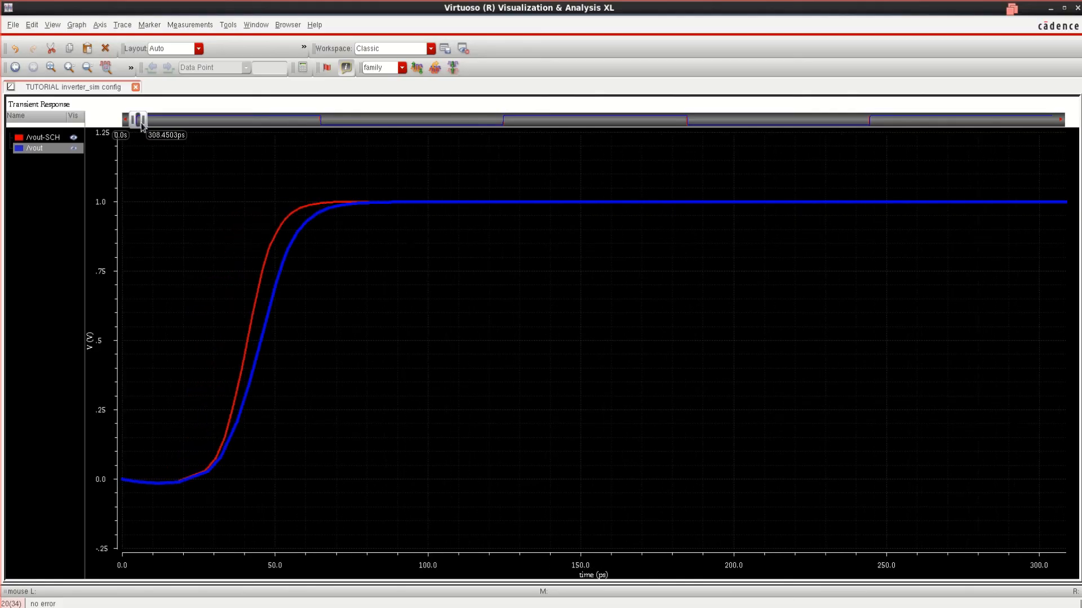
Place a marker on the vout-SCH trace's rising edge at about 40.8 ps, 493 mV, and move its label away from the marked point.
mouse_move(264, 280)
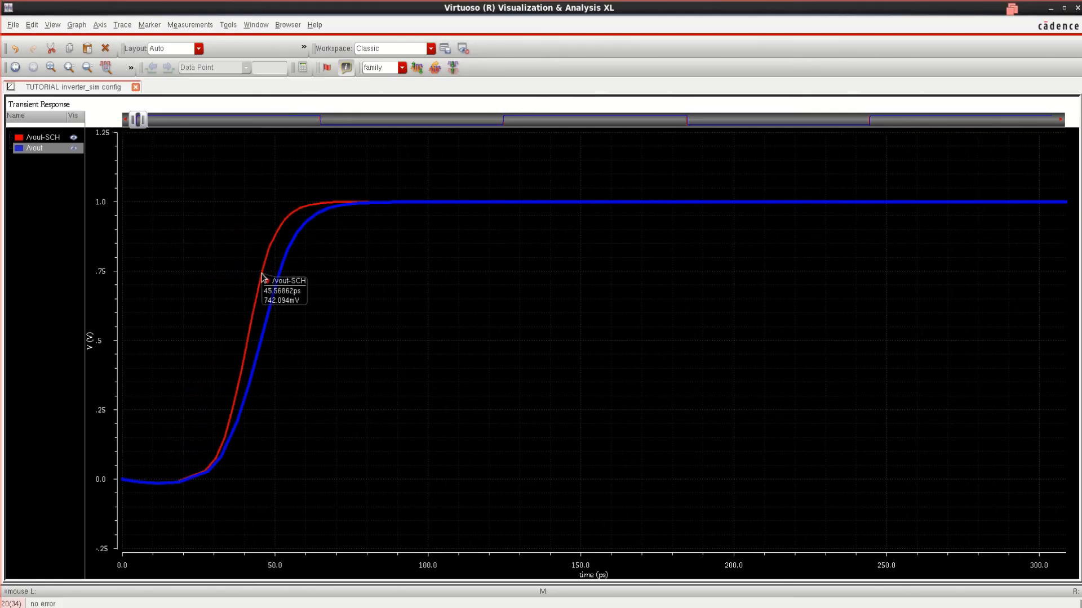
mouse_move(240, 353)
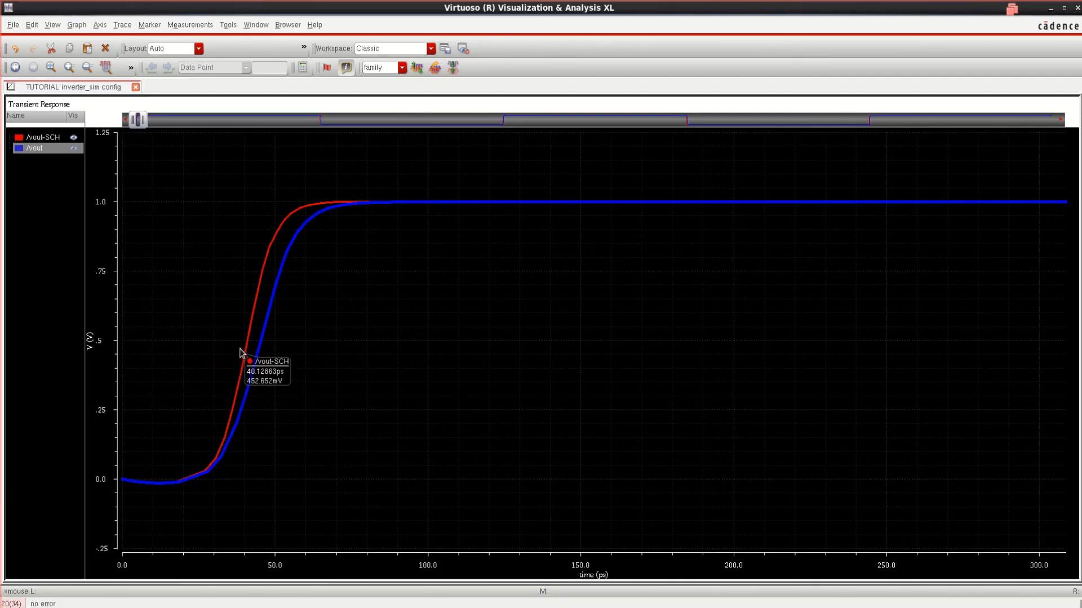
click(248, 346)
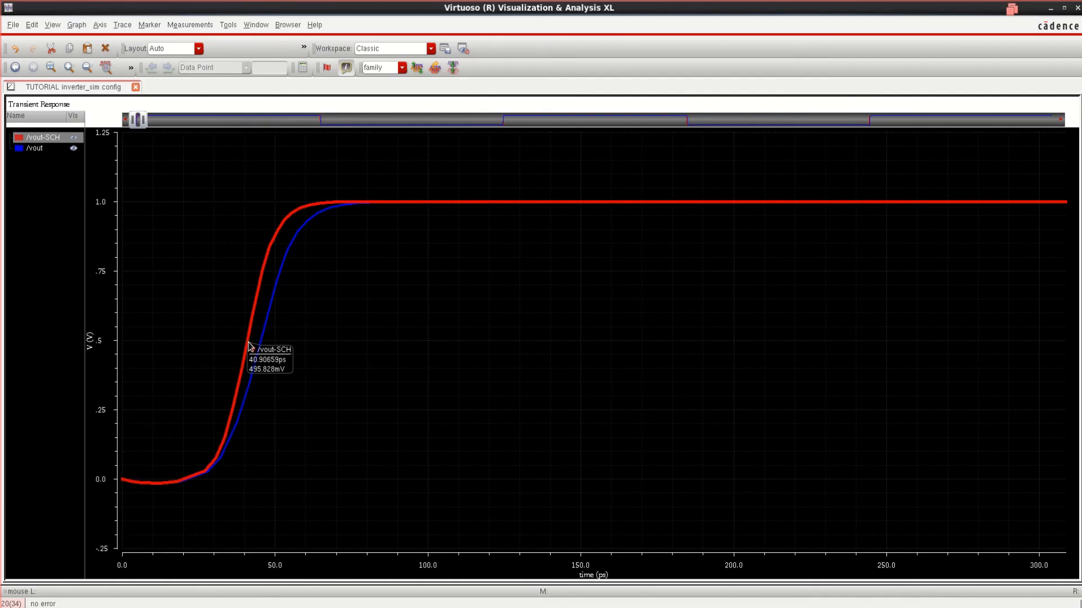
key(m)
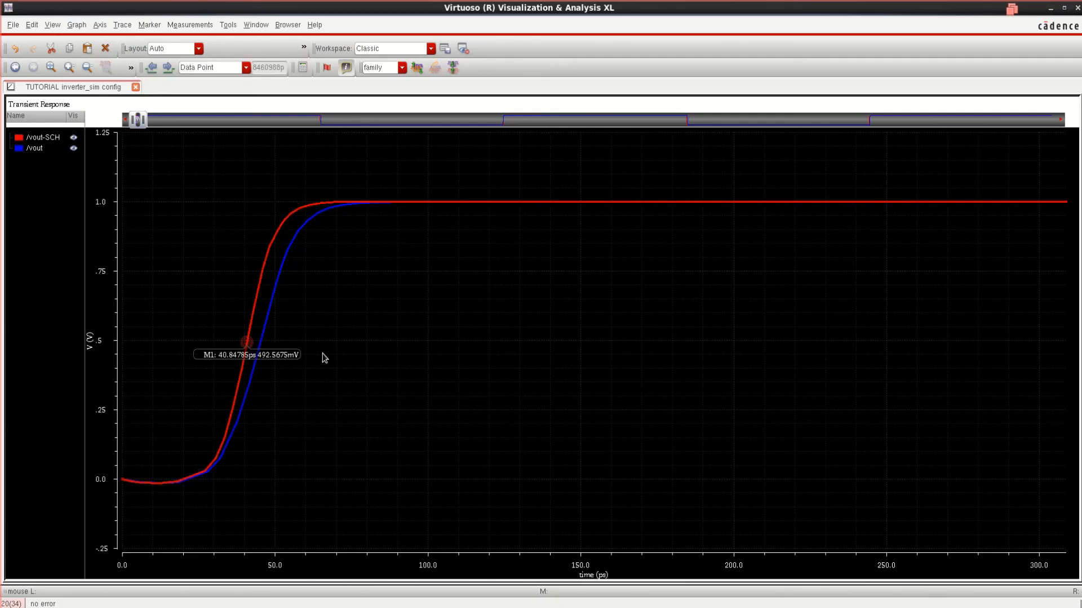
mouse_move(231, 355)
mouse_down()
mouse_move(209, 305)
mouse_move(198, 305)
mouse_up()
Place a marker on the vout trace's rising edge at about 45.3 ps, 497 mV.
mouse_move(262, 343)
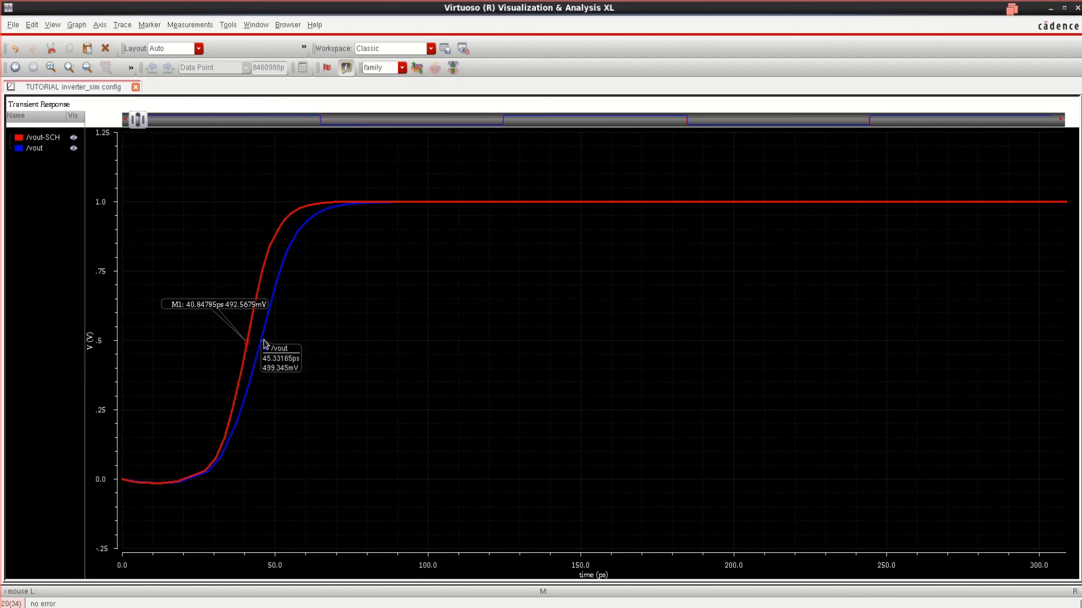
click(262, 344)
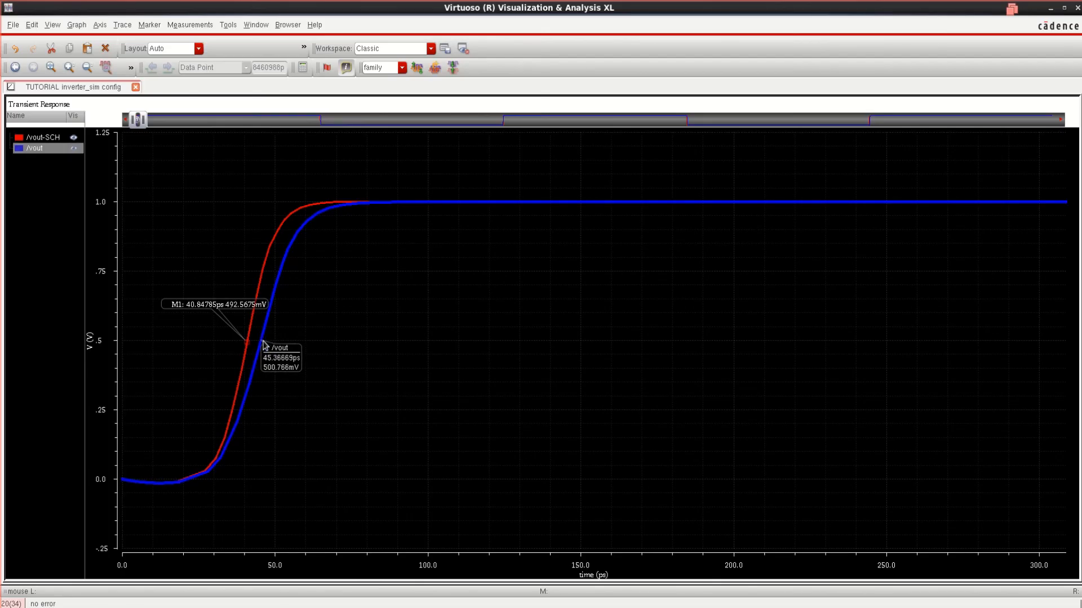
key(m)
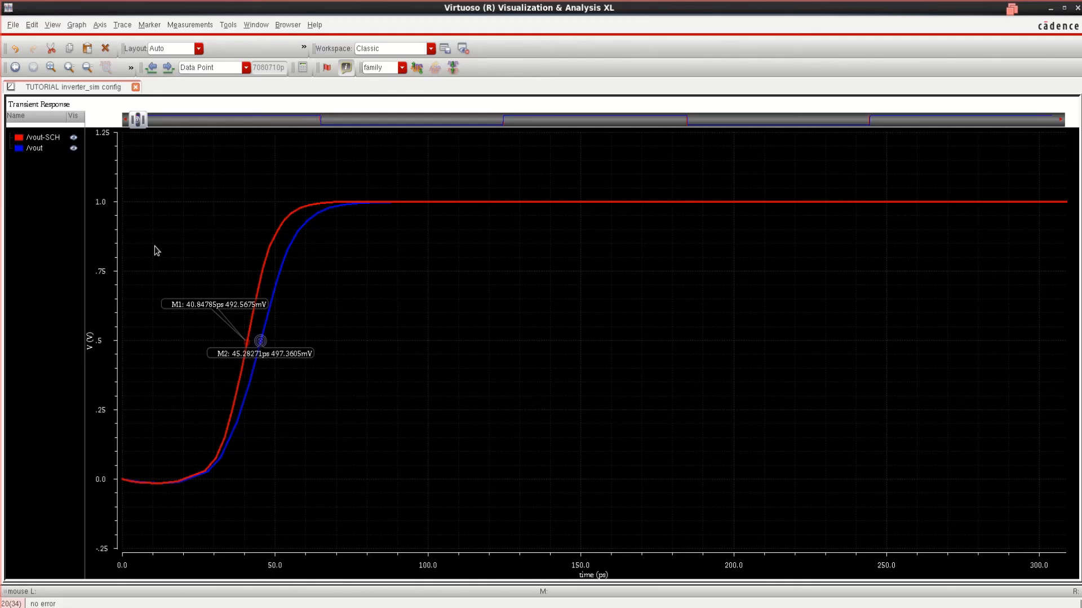
Change the graph's background color to white.
right_click(54, 211)
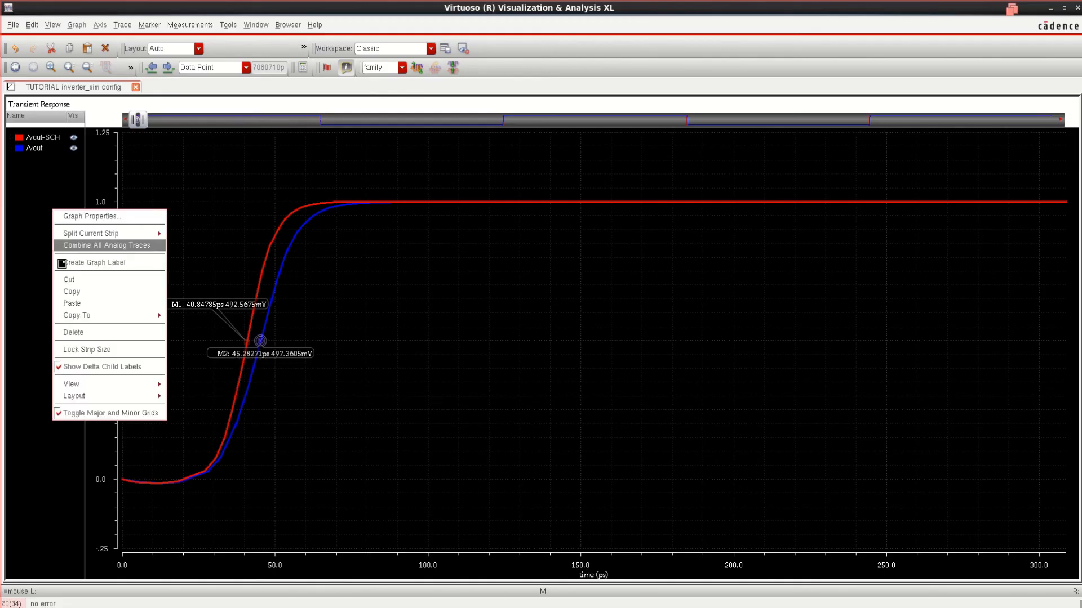
click(106, 217)
click(69, 149)
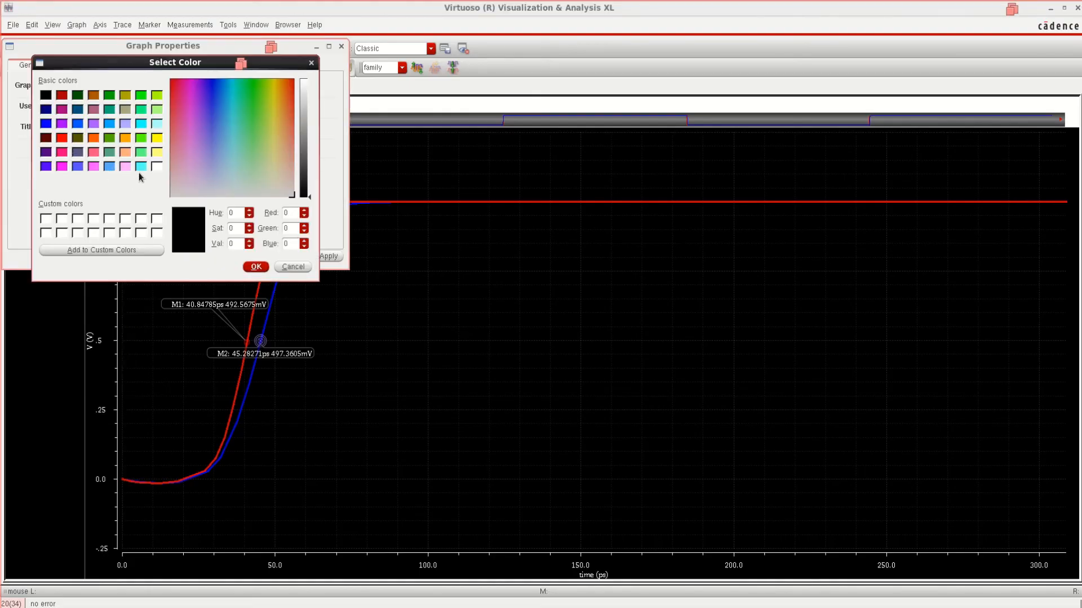
click(156, 166)
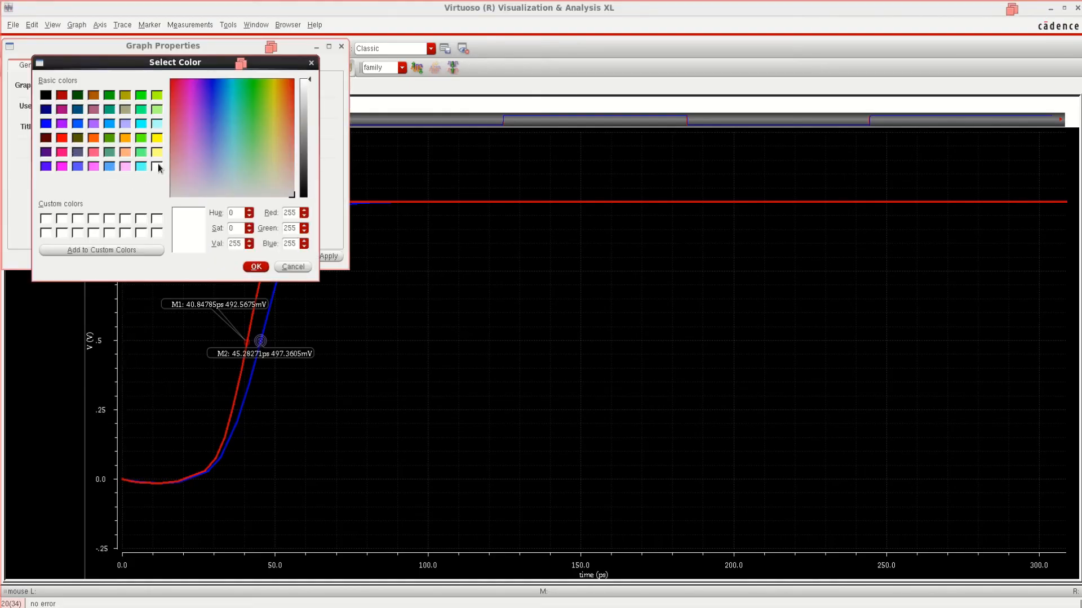
click(257, 267)
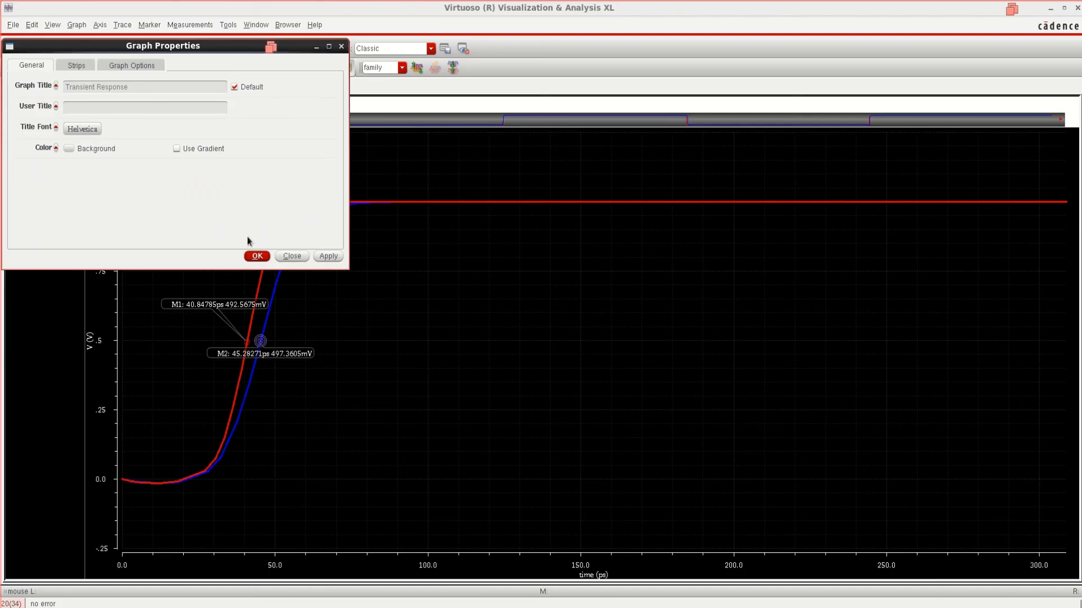
click(257, 260)
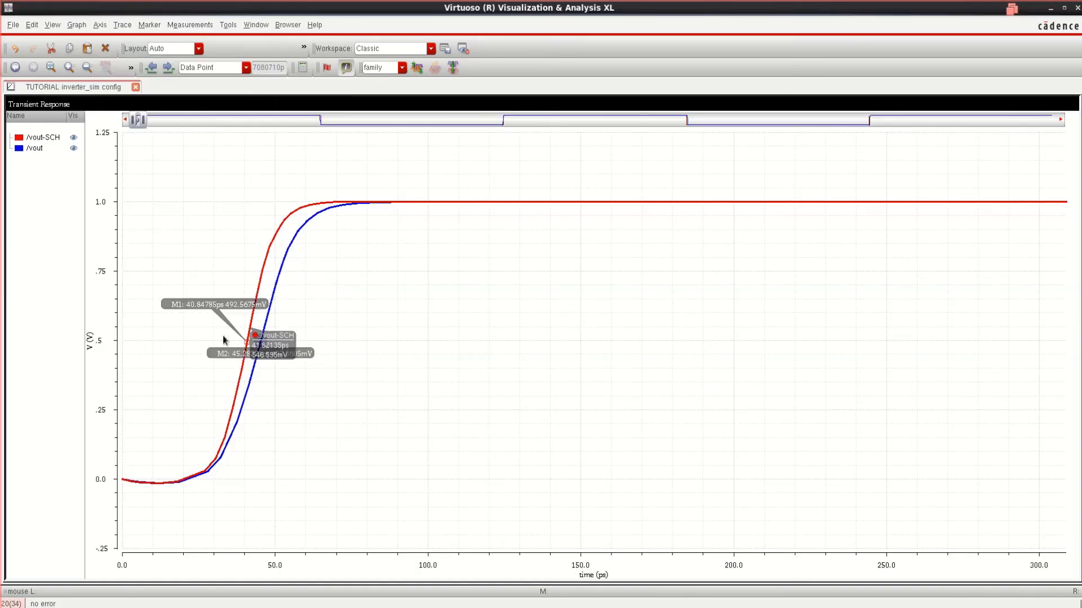
Move the vout-SCH marker's label farther from the traces so it no longer overlaps the curves.
mouse_move(267, 358)
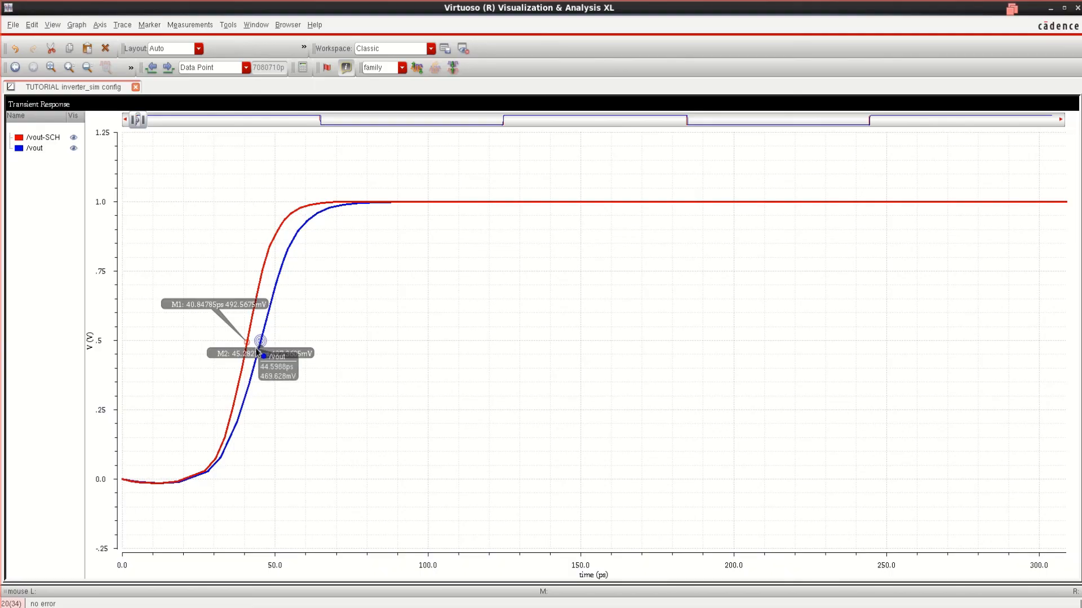
mouse_move(263, 268)
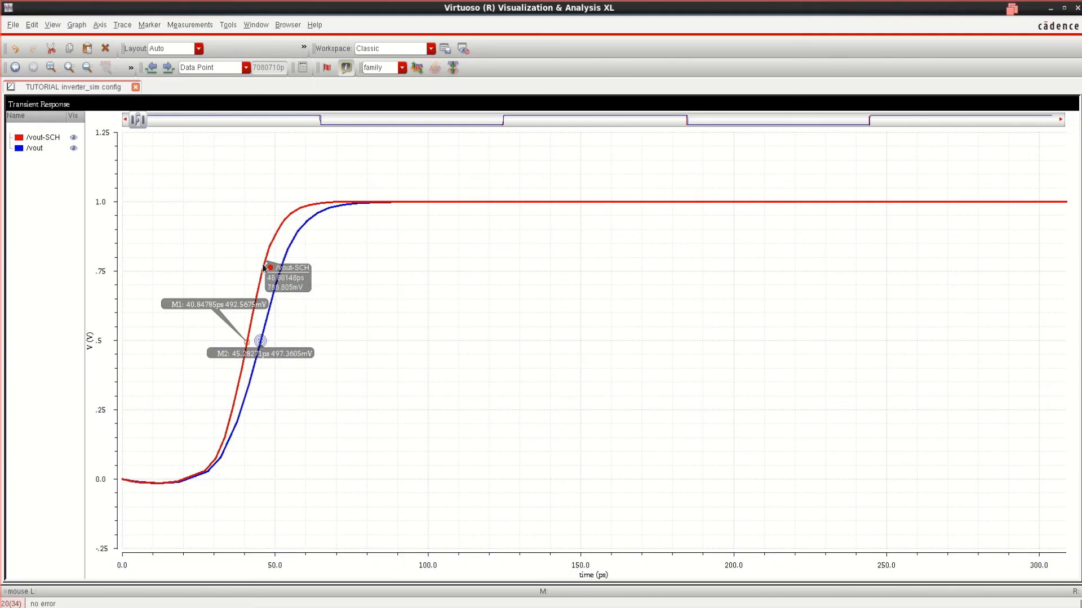
mouse_move(270, 242)
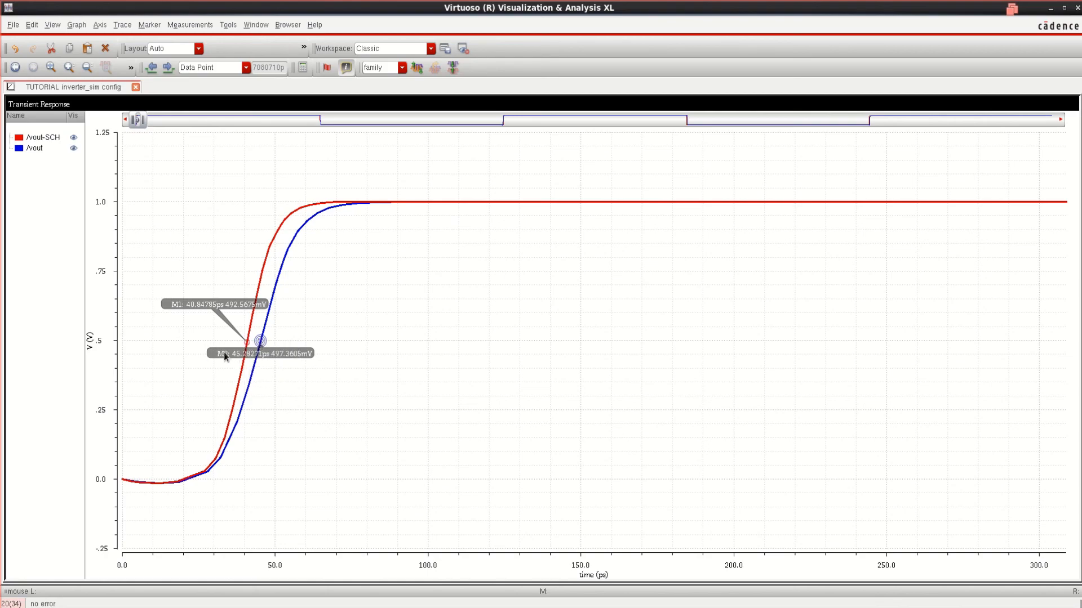
click(225, 306)
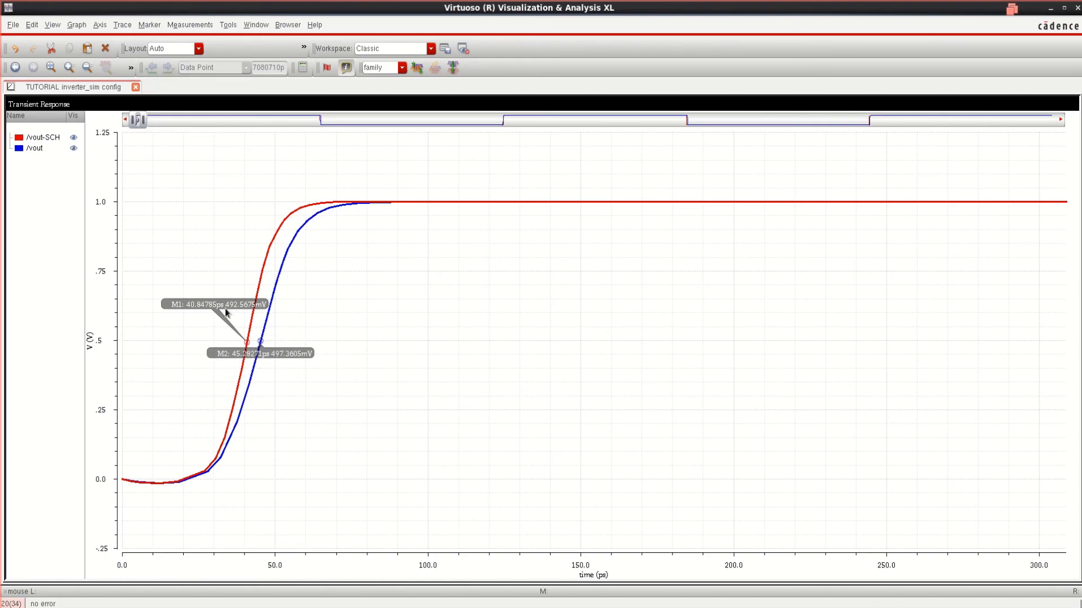
drag(225, 307, 173, 294)
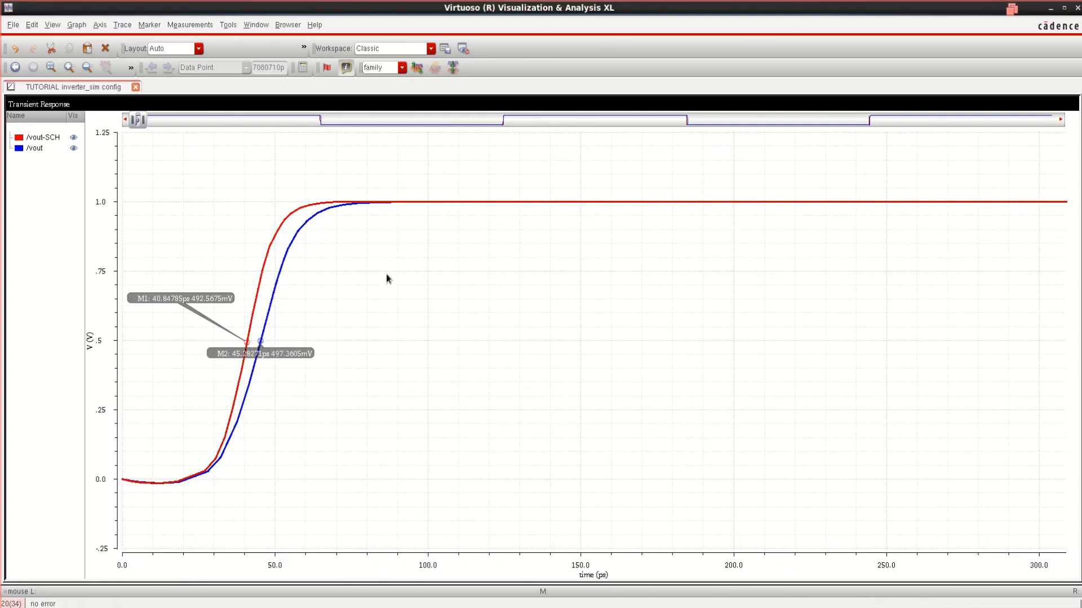
mouse_move(539, 4)
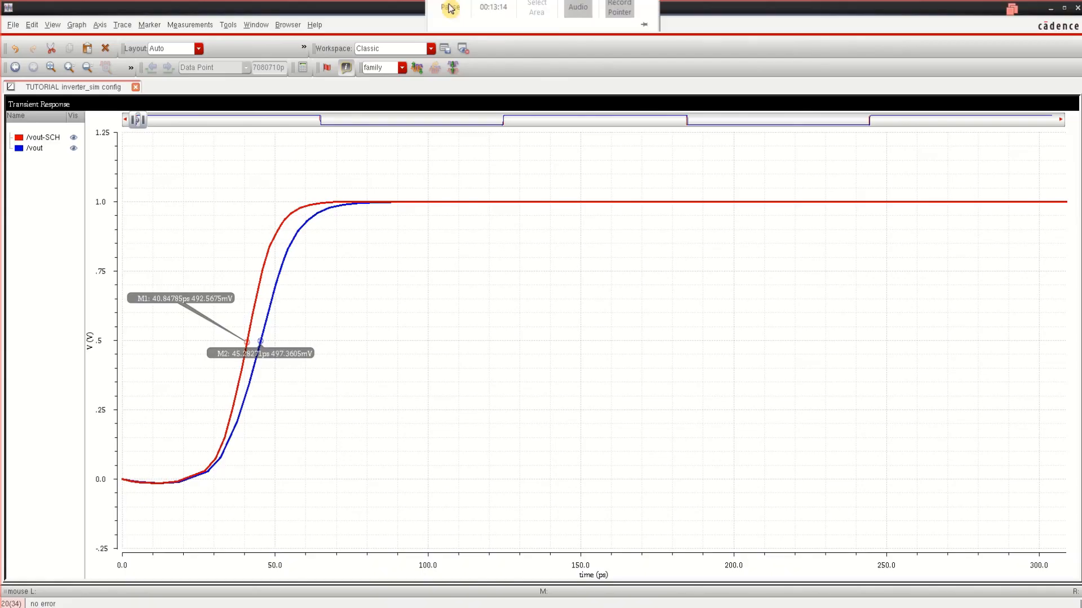